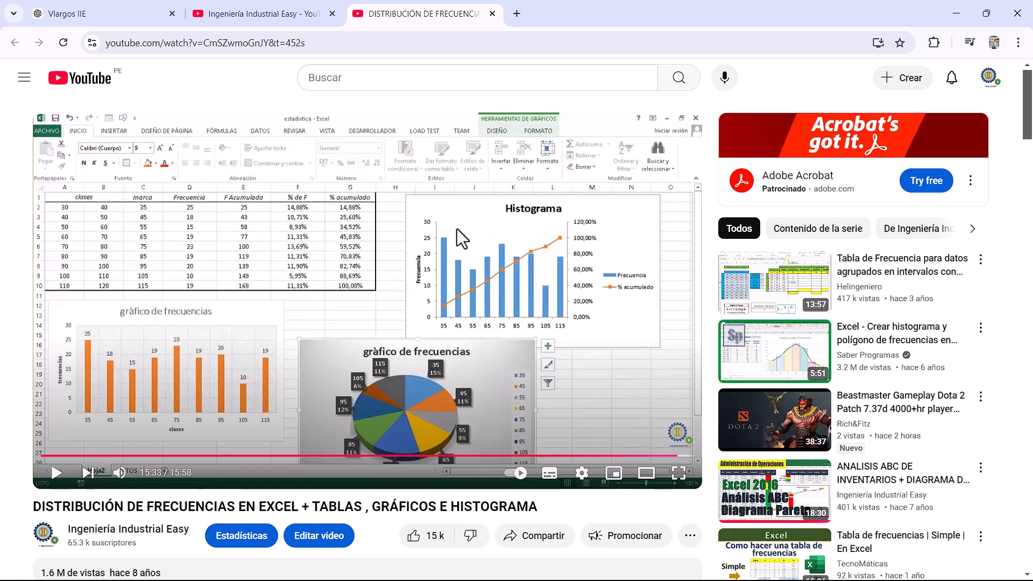
scroll(468, 264, "down", 1)
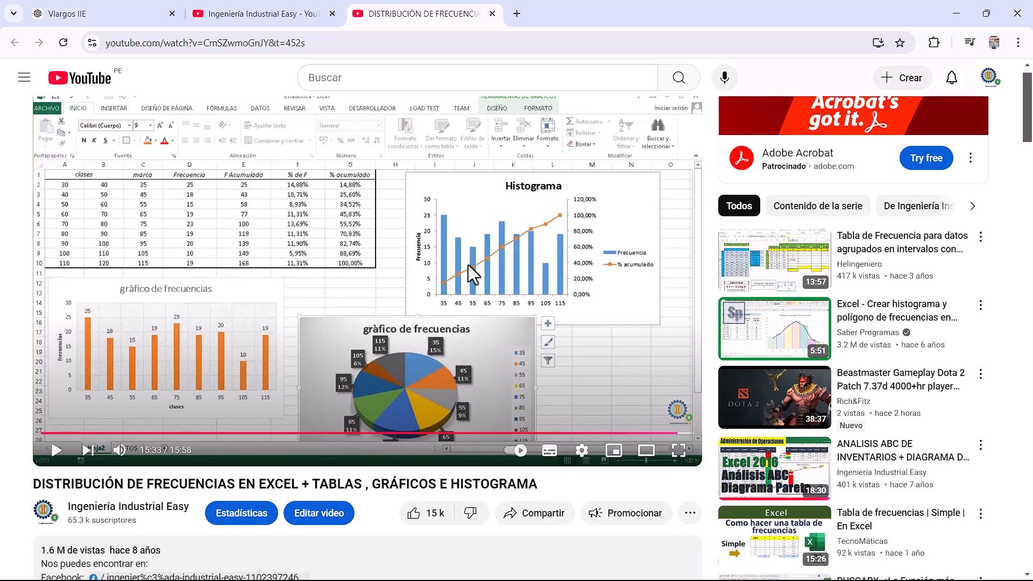
scroll(468, 264, "down", 1)
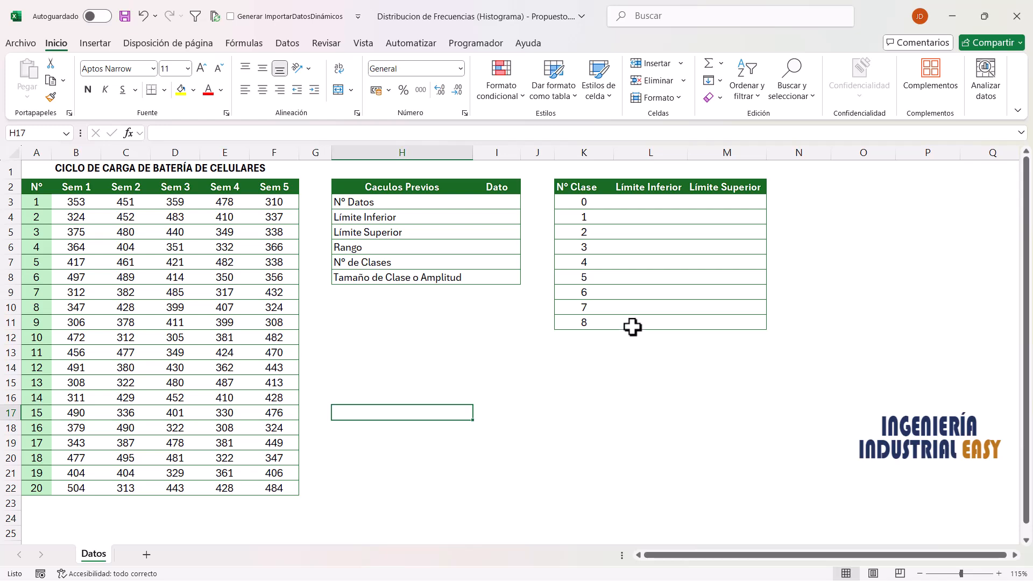
Display the workbook in full-screen mode so that the ribbon is hidden
left_click(1018, 111)
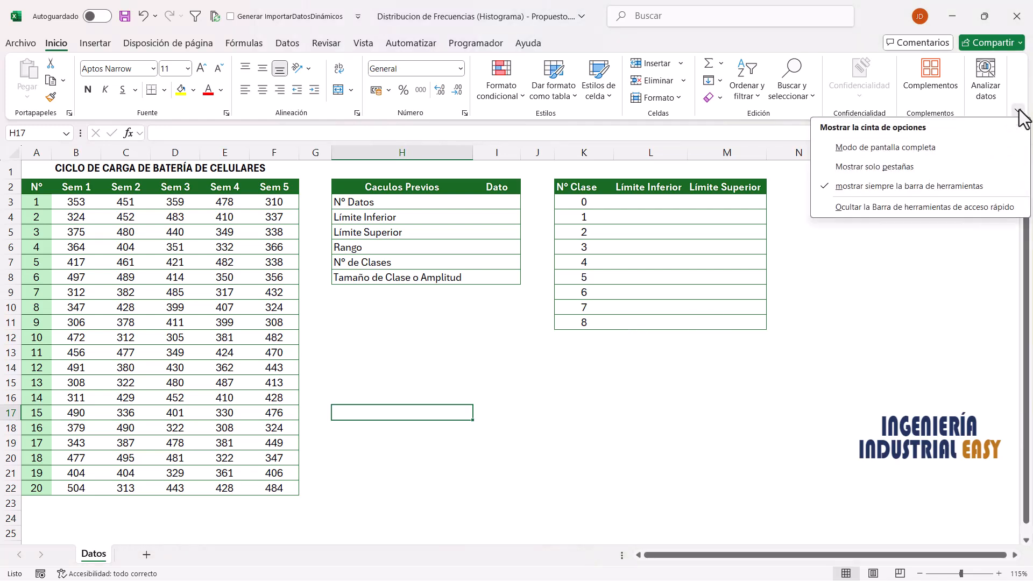
left_click(880, 147)
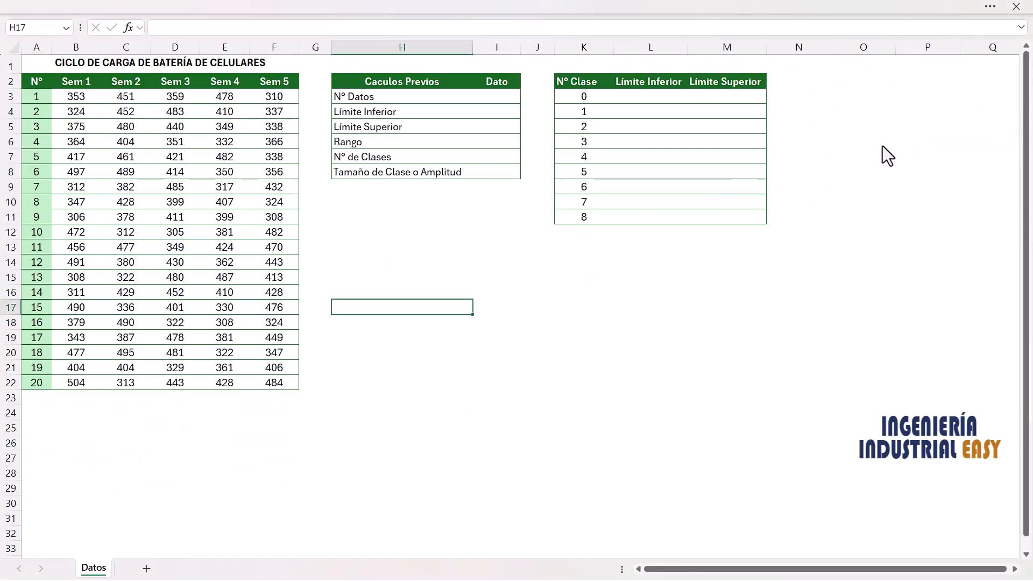
left_click(863, 216)
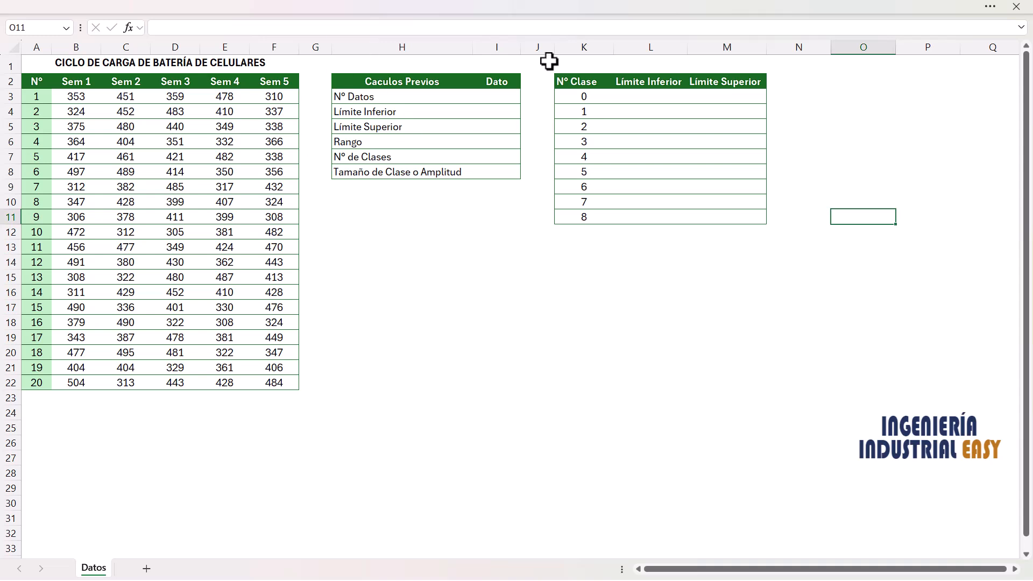
Examine the battery charge-cycle data in the Sem 1 to Sem 5 columns, covering all 20 numbered rows
left_click(404, 262)
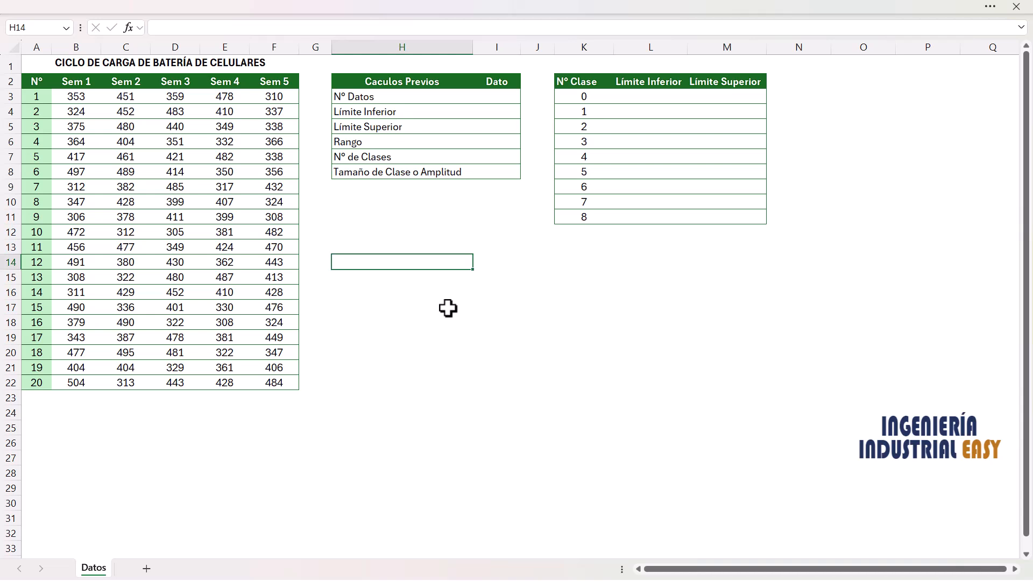
left_click(224, 412)
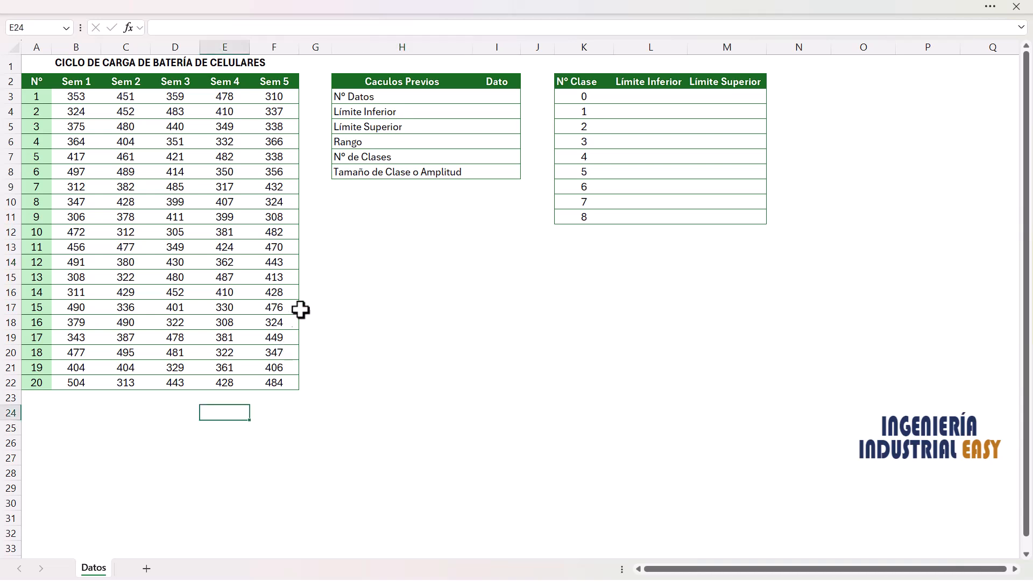
left_click_drag(78, 82, 73, 381)
left_click(78, 111)
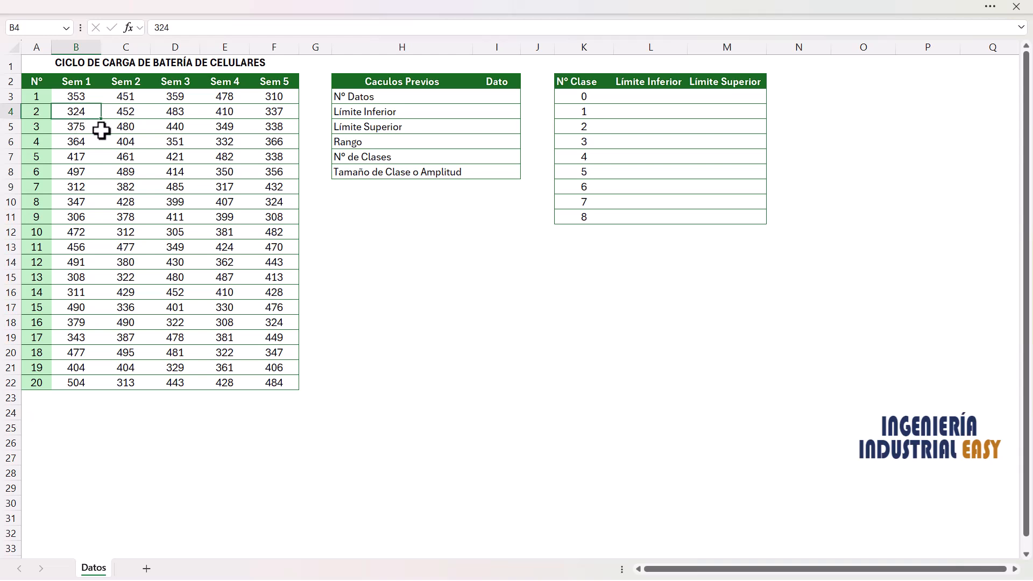
left_click(120, 123)
left_click(171, 125)
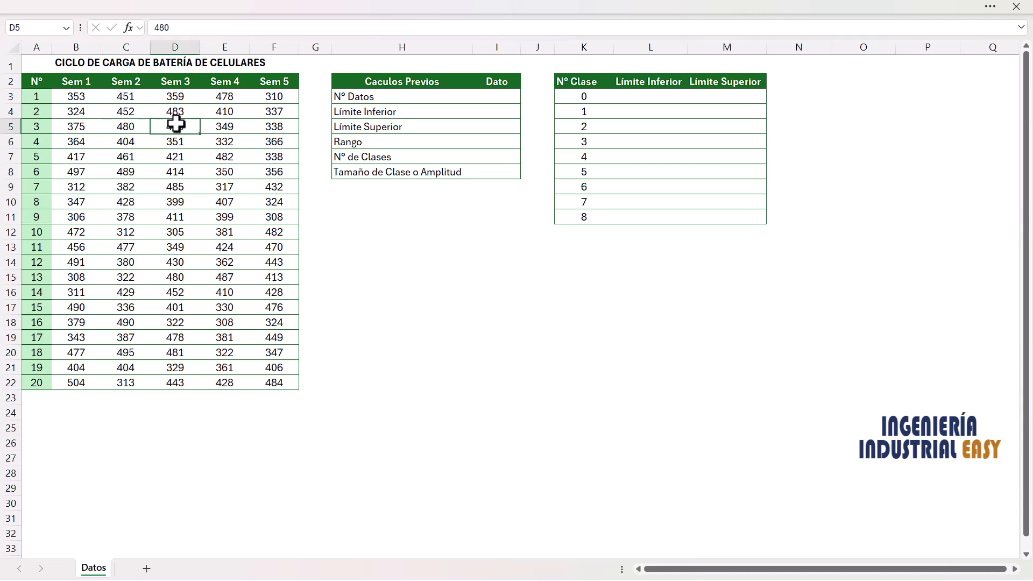
left_click(222, 126)
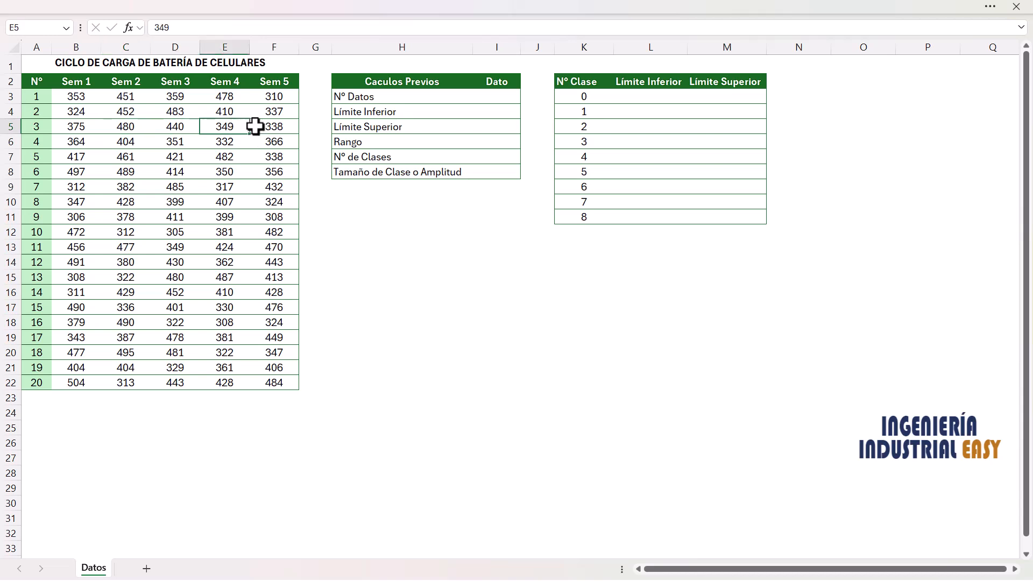
left_click(77, 95)
left_click_drag(76, 96, 72, 382)
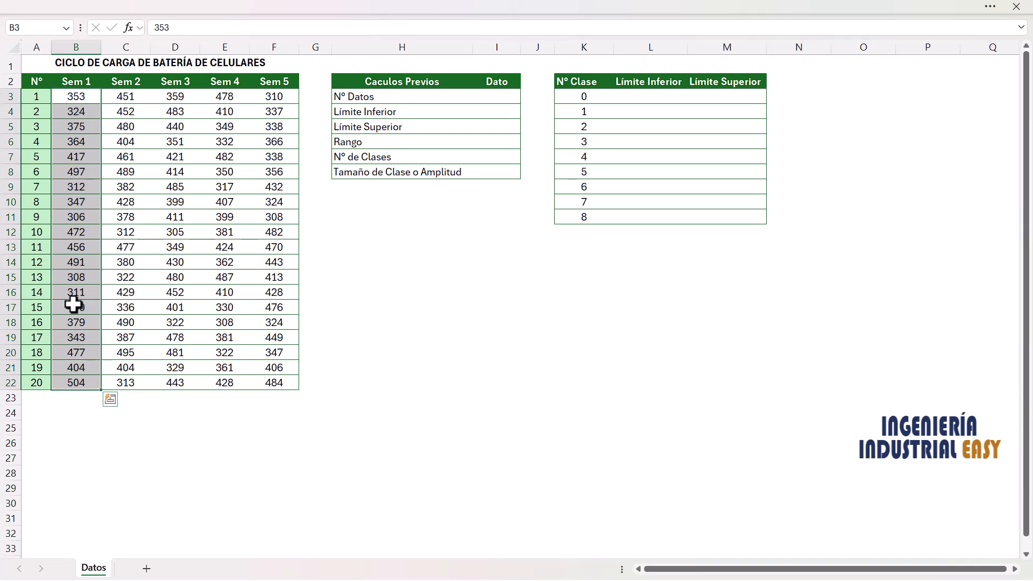
left_click_drag(81, 95, 258, 386)
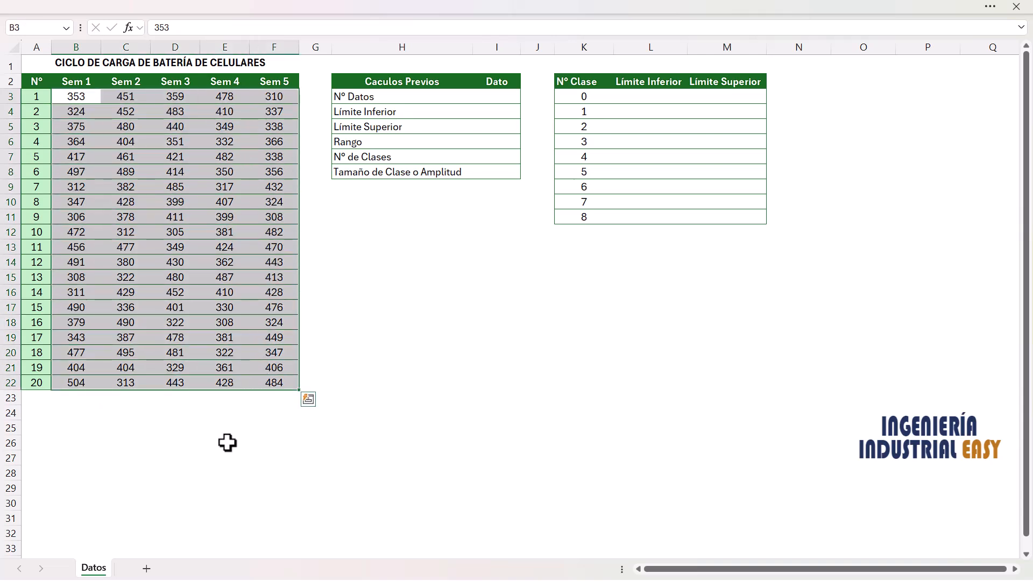
left_click(220, 455)
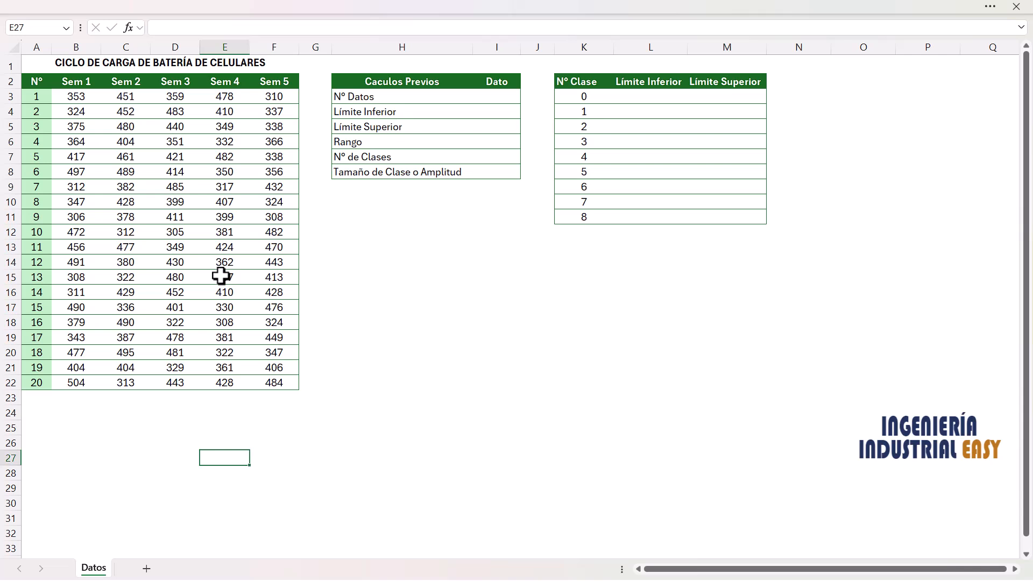
left_click(245, 427)
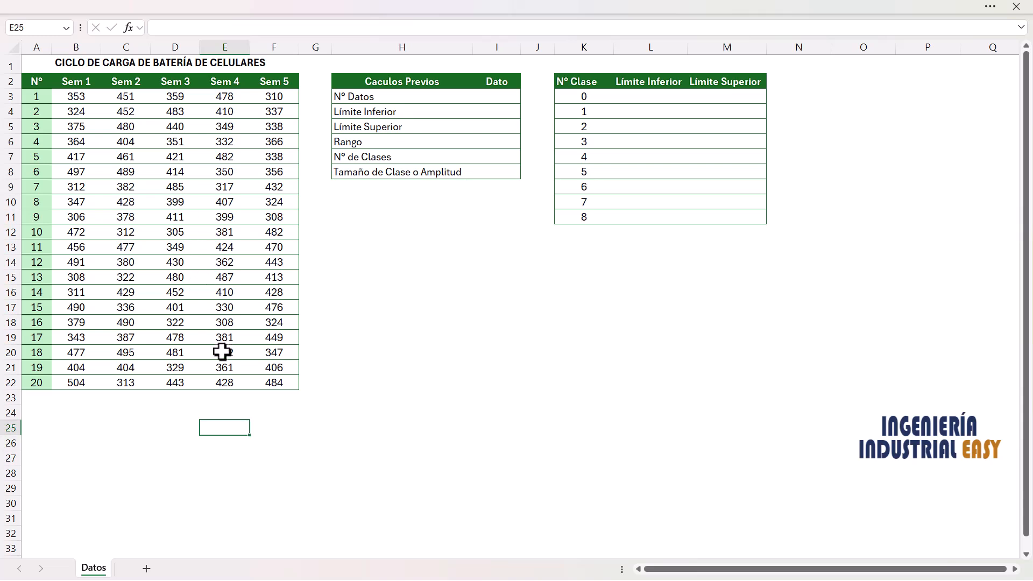
left_click_drag(79, 97, 254, 382)
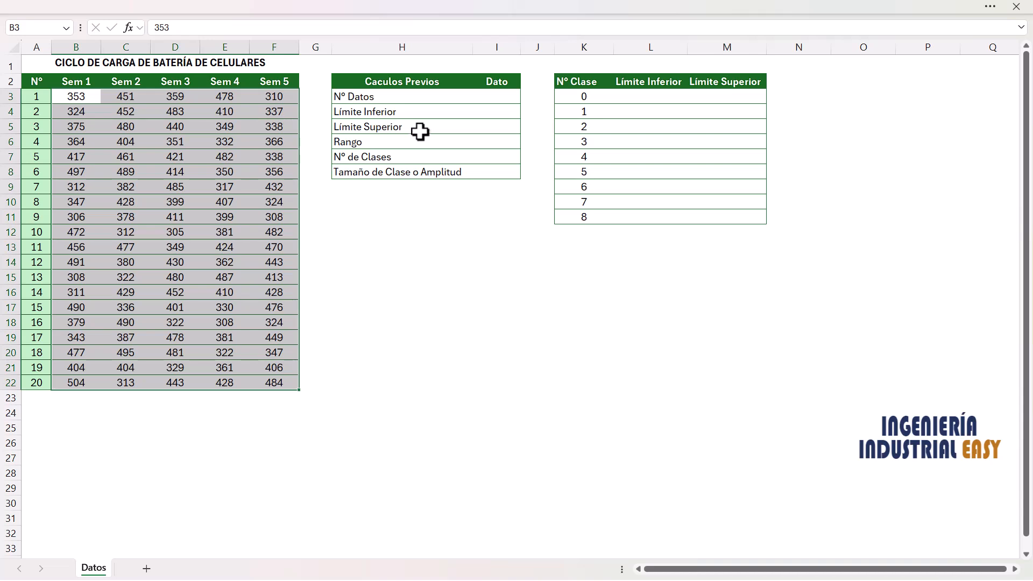
Calculate Nº Datos in I3 by counting the weekly data with =CONTAR(B3:F22)
left_click(471, 99)
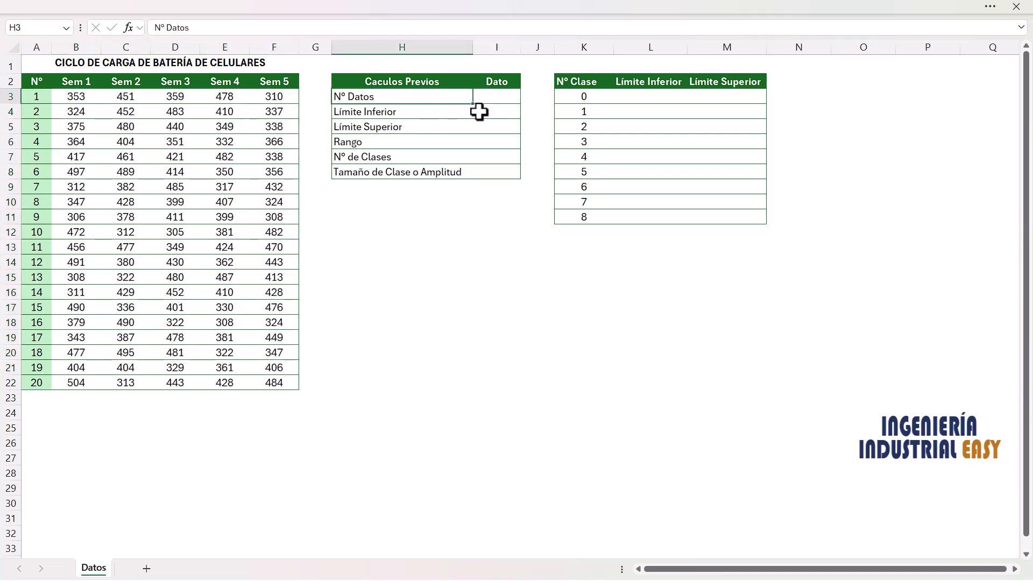
left_click(500, 100)
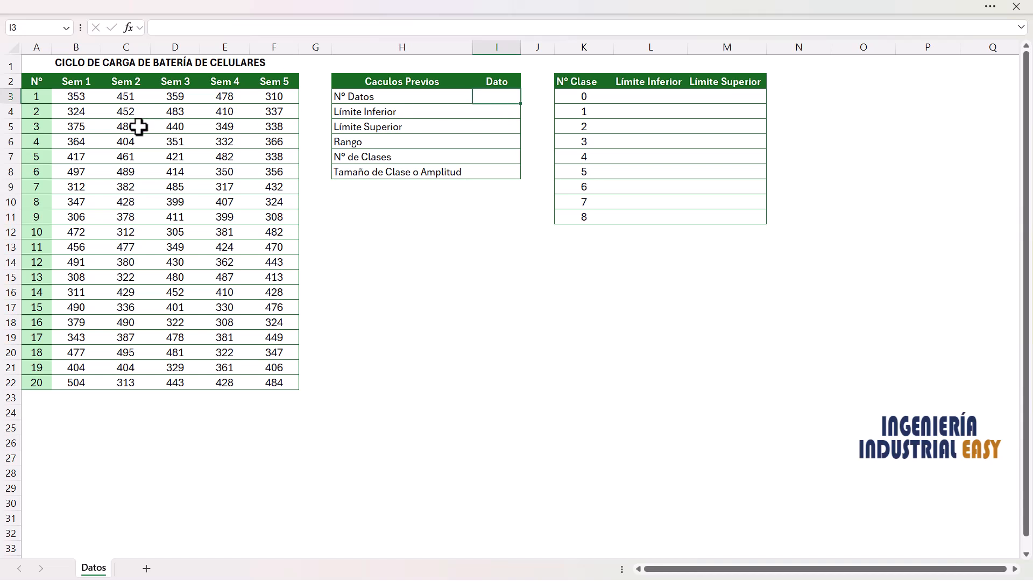
left_click_drag(80, 96, 279, 399)
left_click(502, 94)
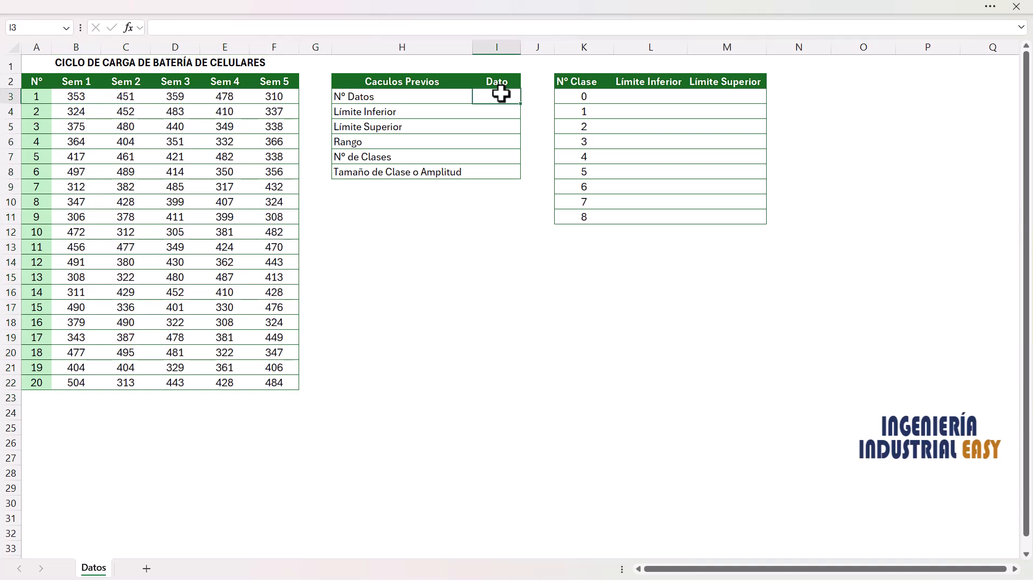
type("=CONTAR(")
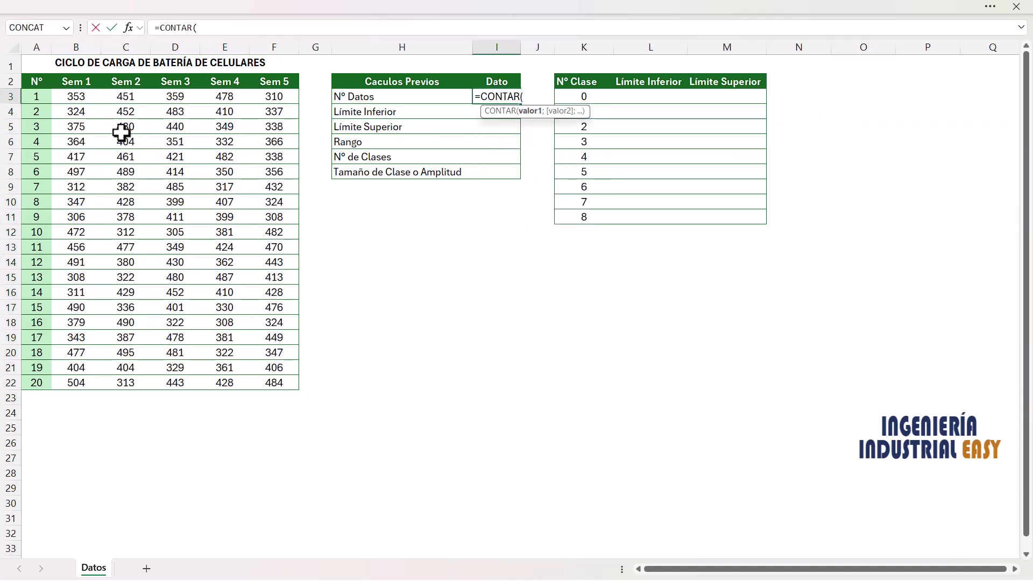
left_click_drag(69, 98, 249, 386)
type(")")
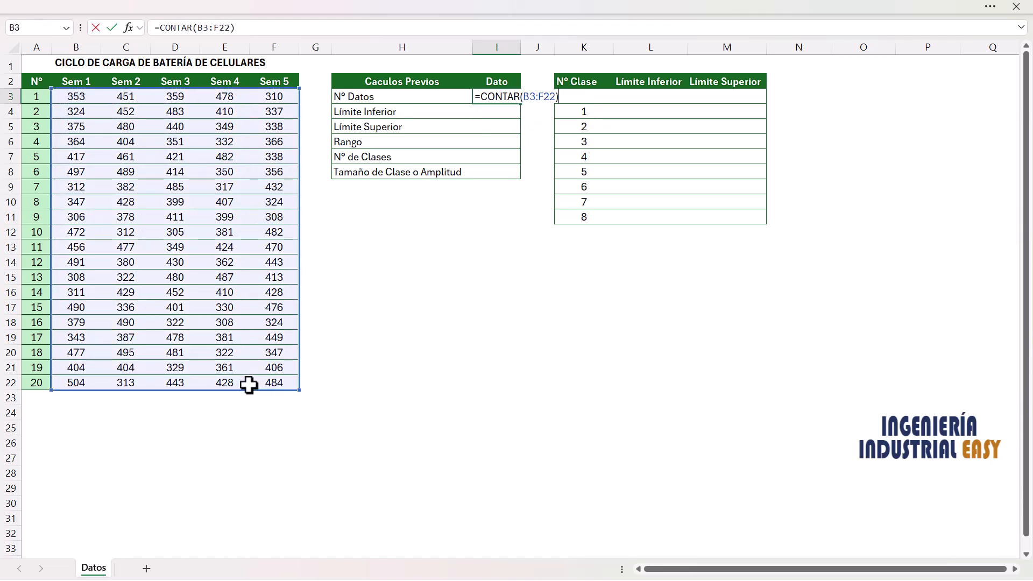
key("Return")
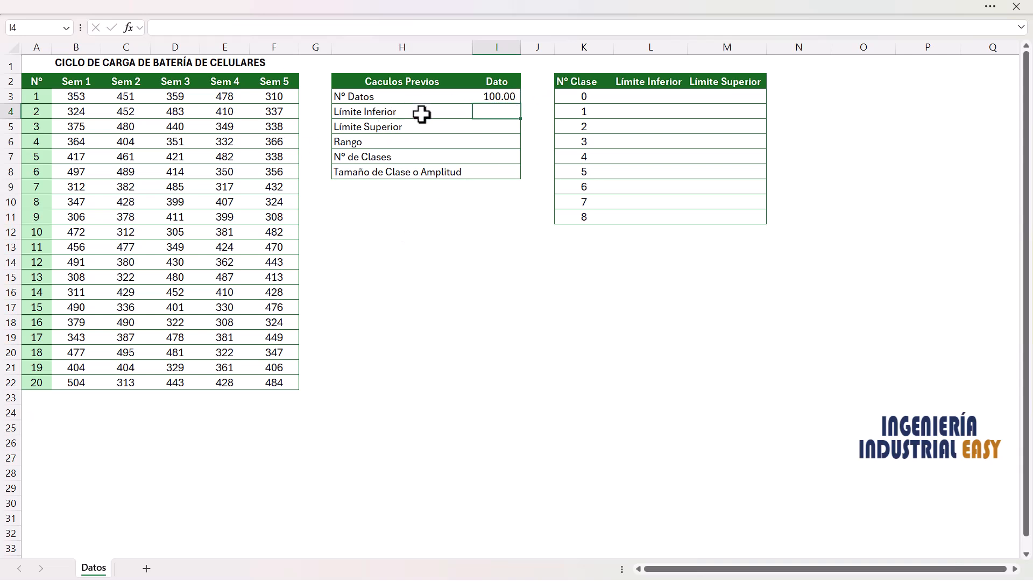
Calculate the Límite Inferior in I4 as the minimum of the weekly data with =MIN(B3:F22)
type("=MIN(")
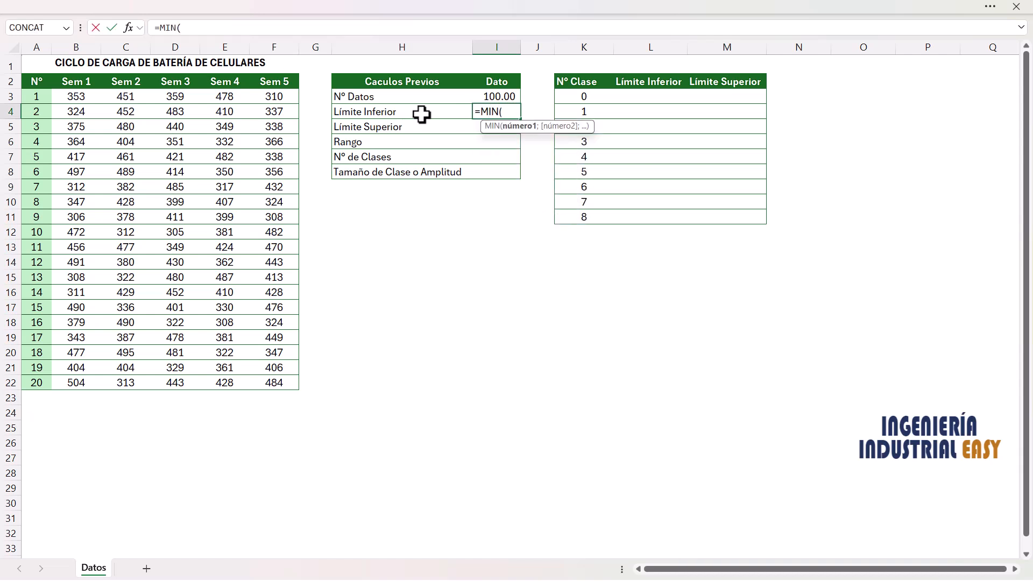
left_click_drag(75, 97, 292, 385)
type(")")
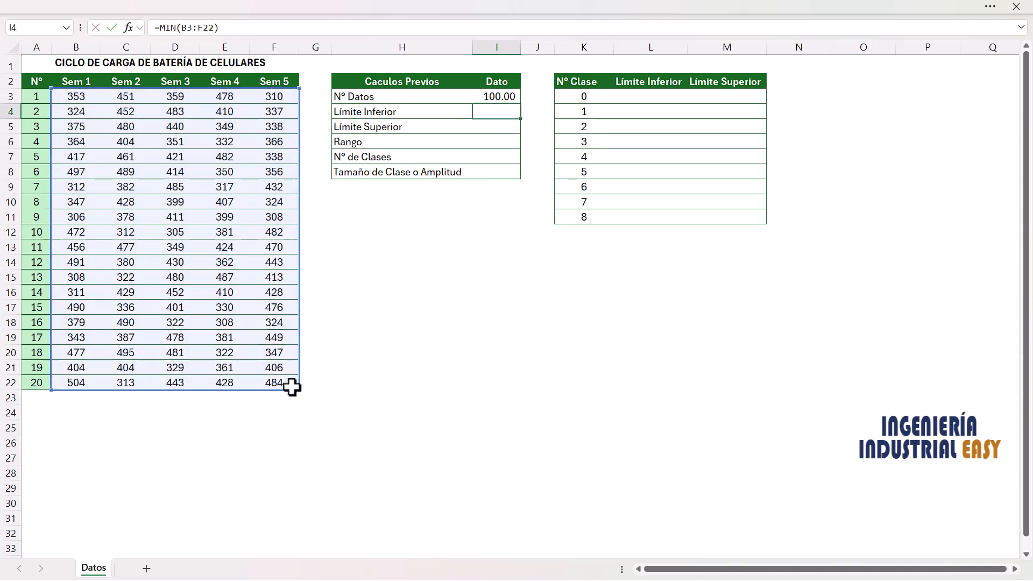
key("Return")
key("Up")
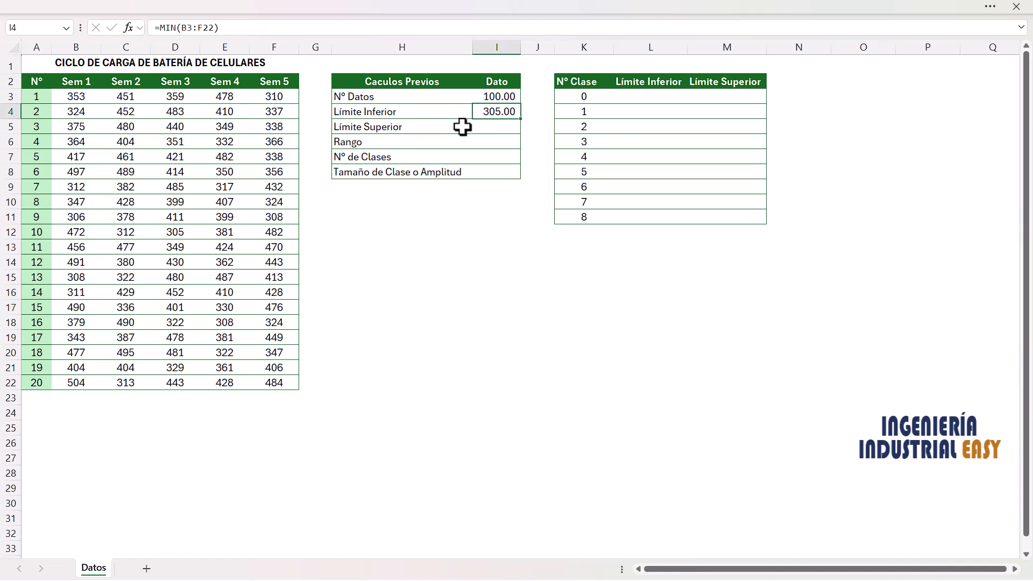
Calculate the Límite Superior in I5 with the MAX function over the weekly data B3:F22
key("Down")
type("=MAX(")
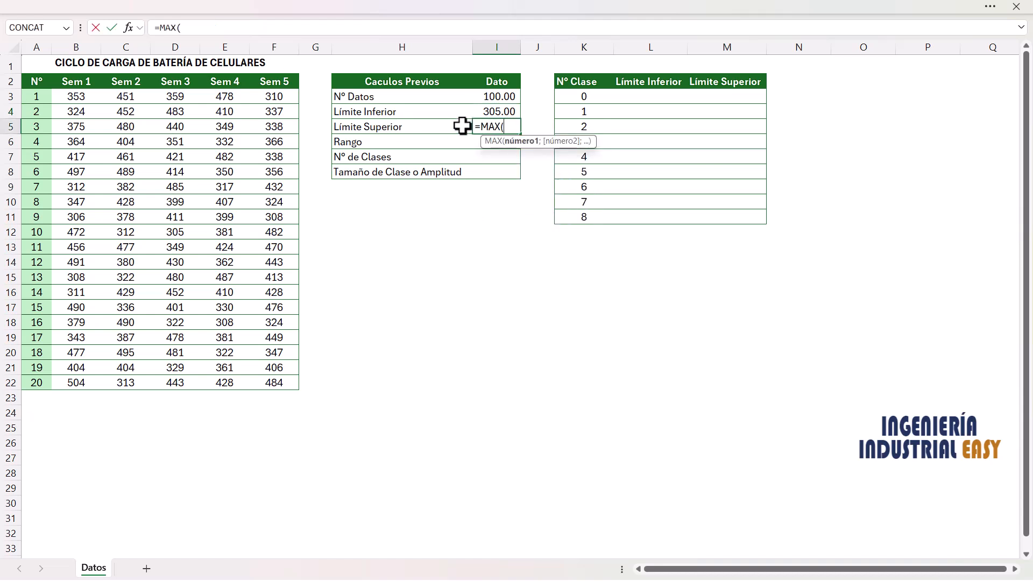
left_click_drag(84, 96, 264, 380)
key("Return")
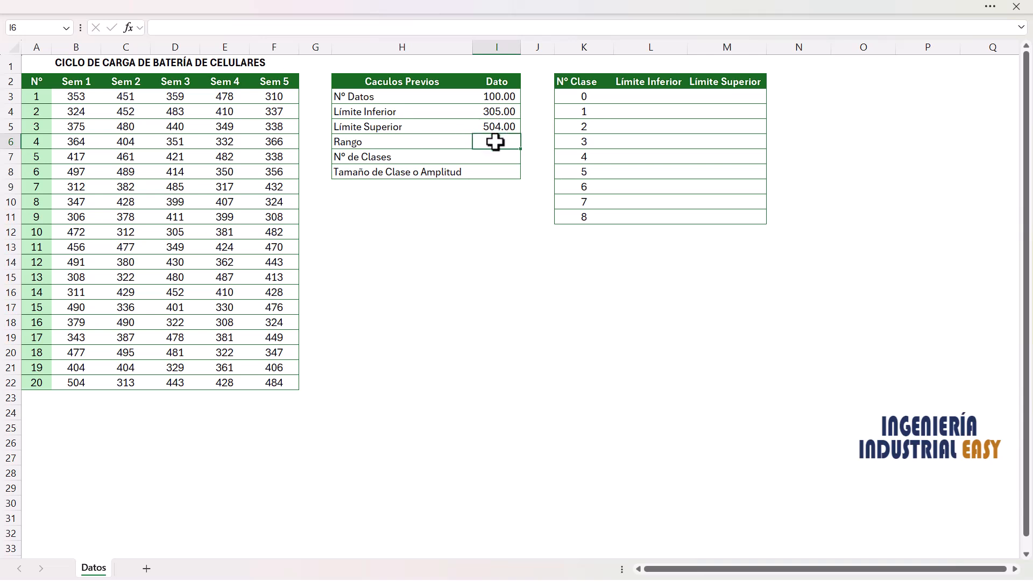
Calculate the Rango in I6 by subtracting the lower limit from the upper limit with =I5-I4
type("=")
left_click(496, 125)
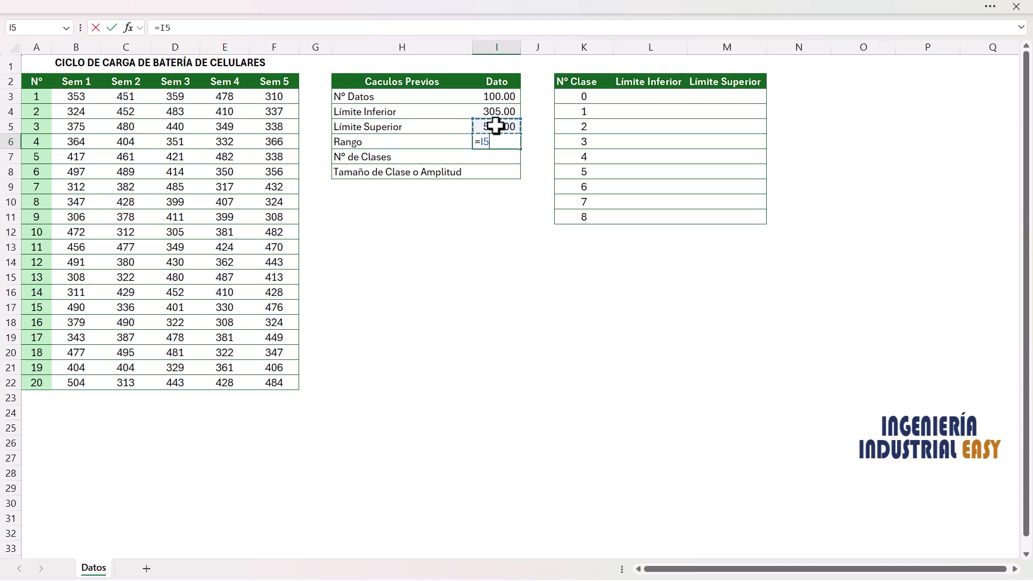
type("-")
left_click(505, 109)
key("Return")
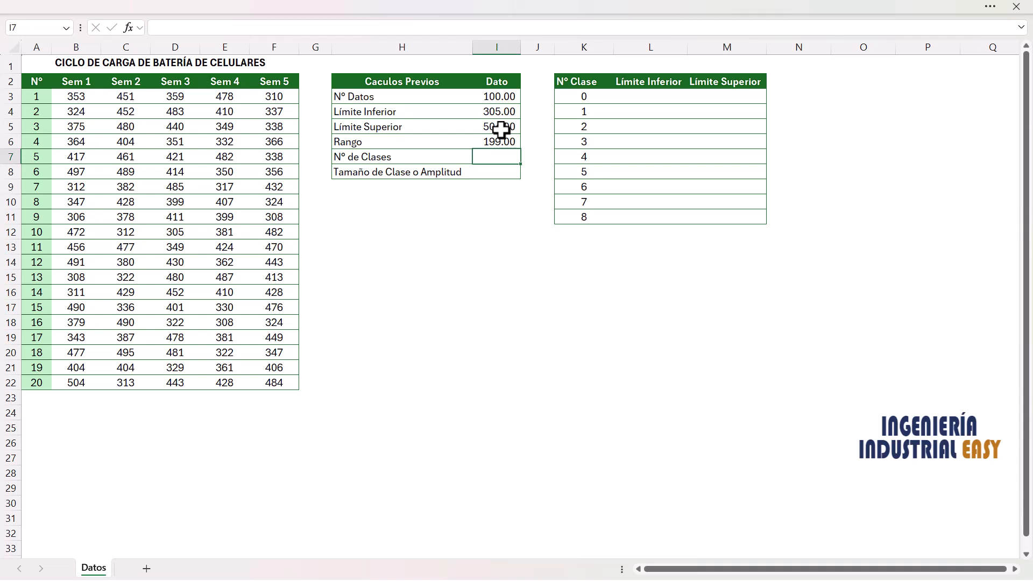
Calculate the Nº de Clases in I7 from the data count with the formula =1+3.322*LOG(I3)
left_click_drag(81, 96, 271, 381)
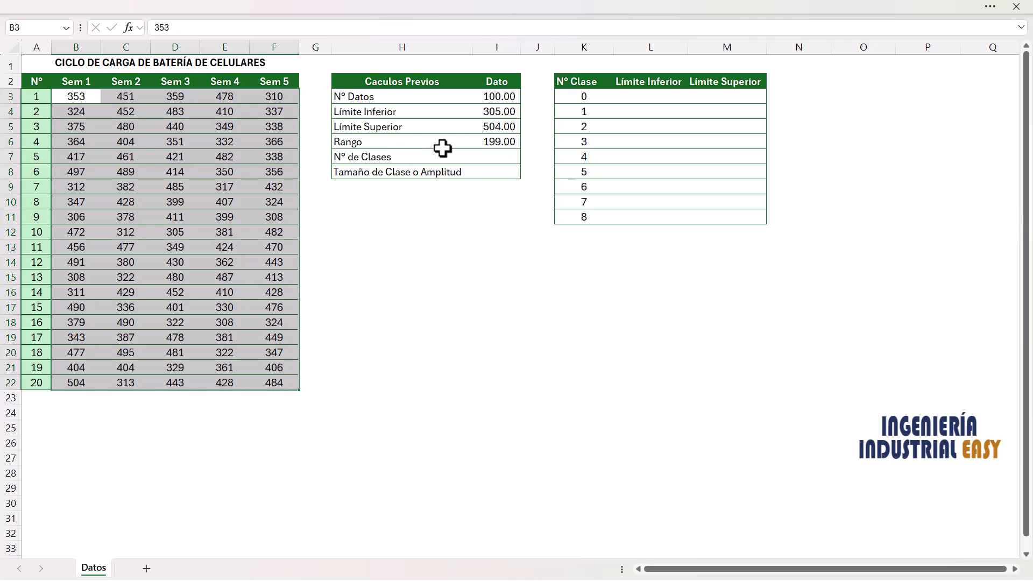
left_click(496, 156)
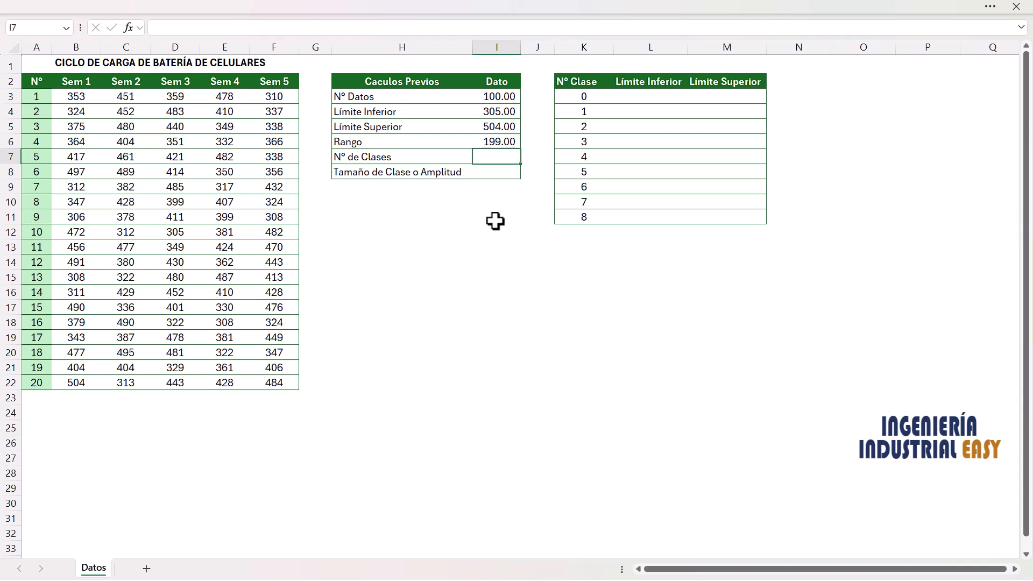
type("=1+3.32")
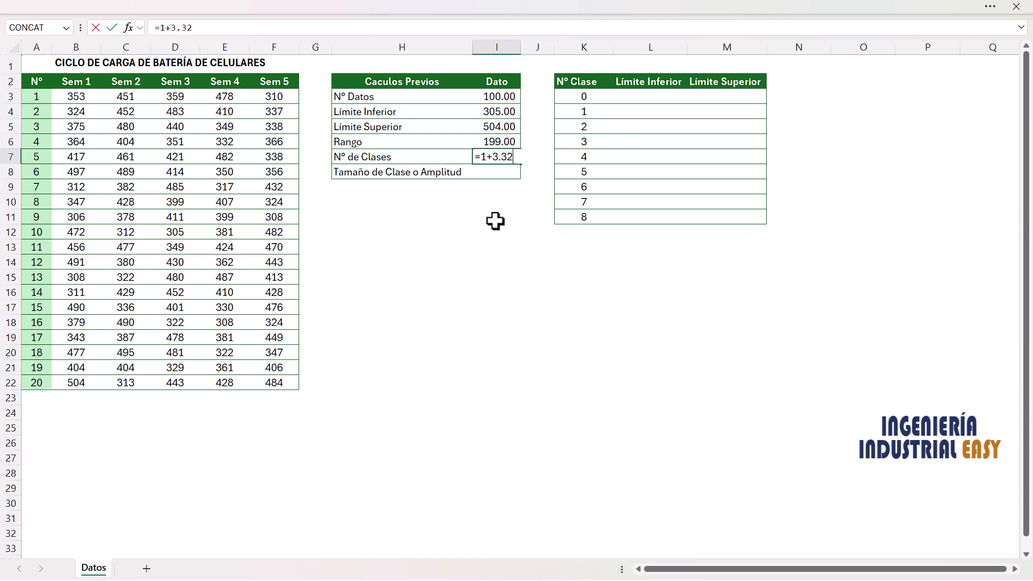
type("2*LOG(")
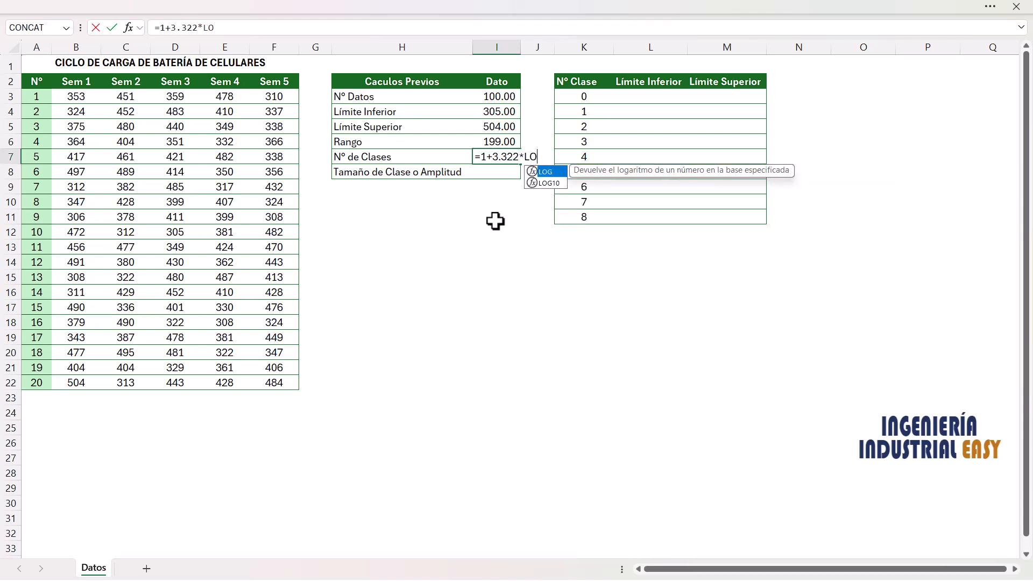
left_click(502, 97)
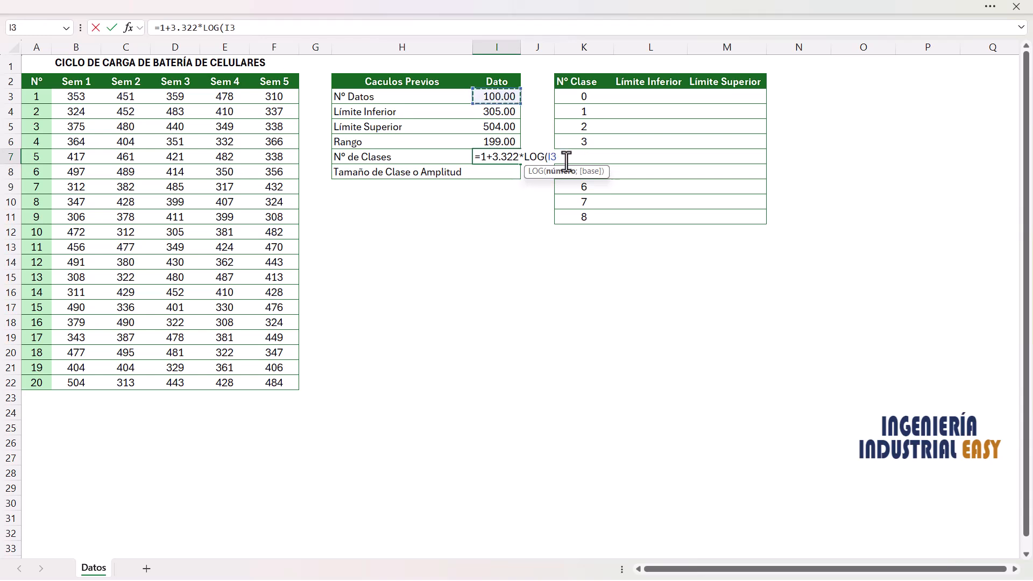
type(")")
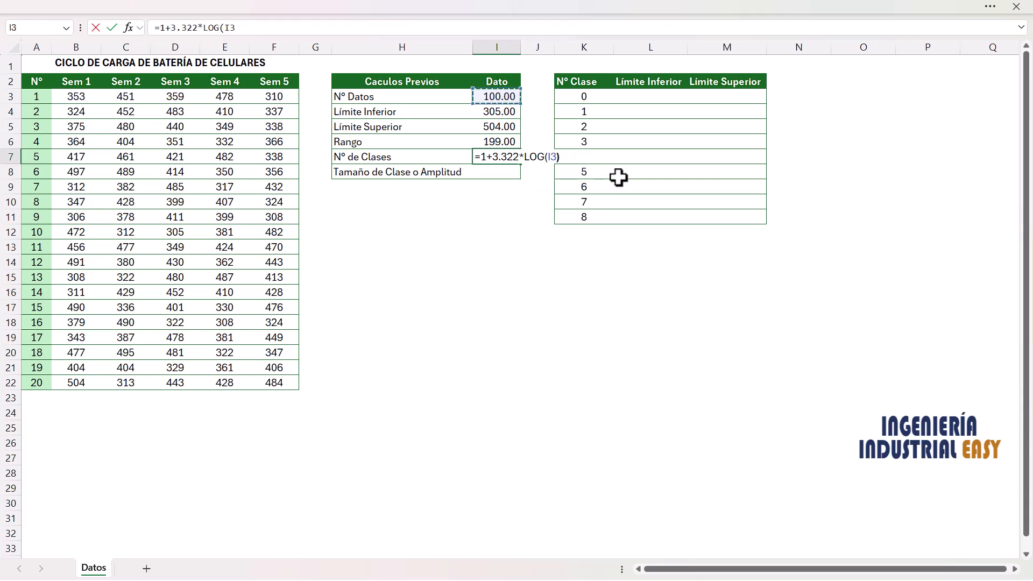
key("Return")
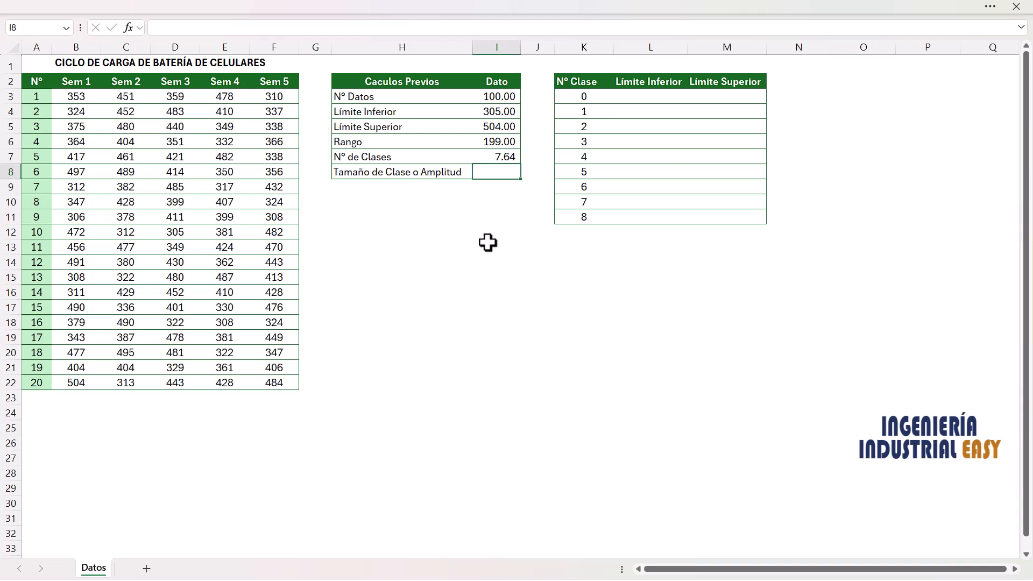
Round the Nº de Clases formula in I7 up to 0 decimals with =REDONDEAR.MAS(1+3.322*LOG(I3);0)
left_click(497, 214)
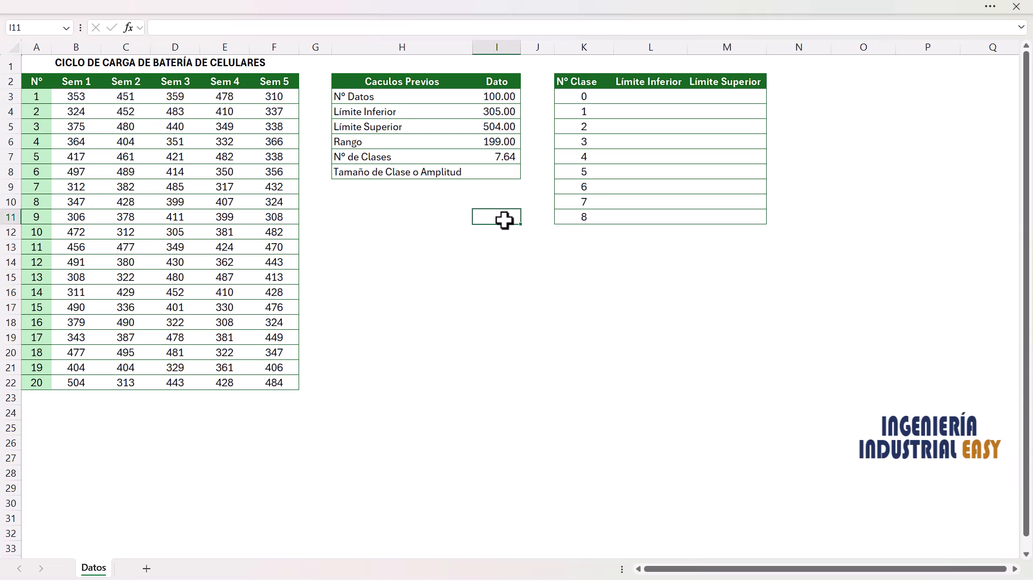
key("Up")
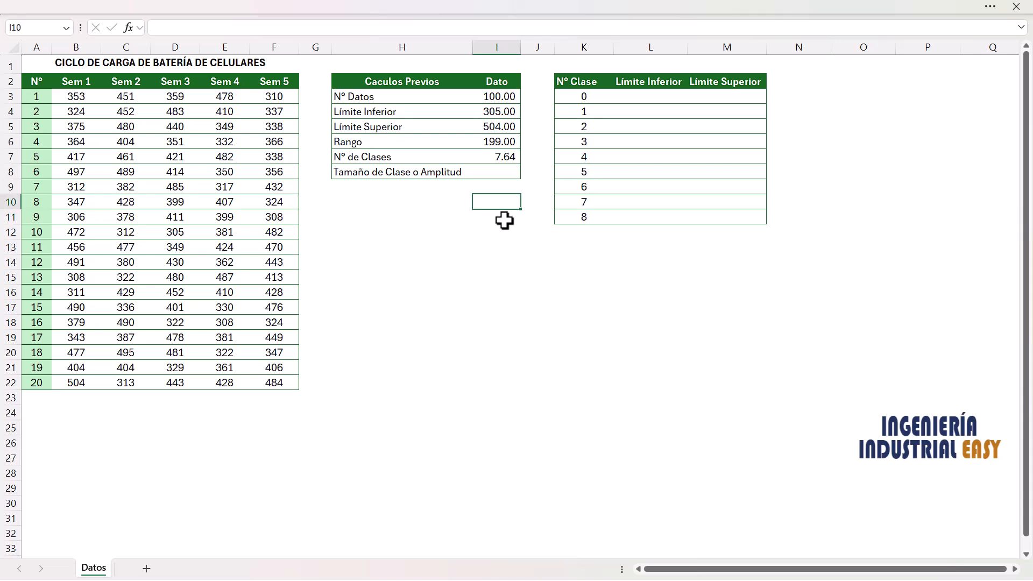
key("Up")
key("Up")
key("Up")
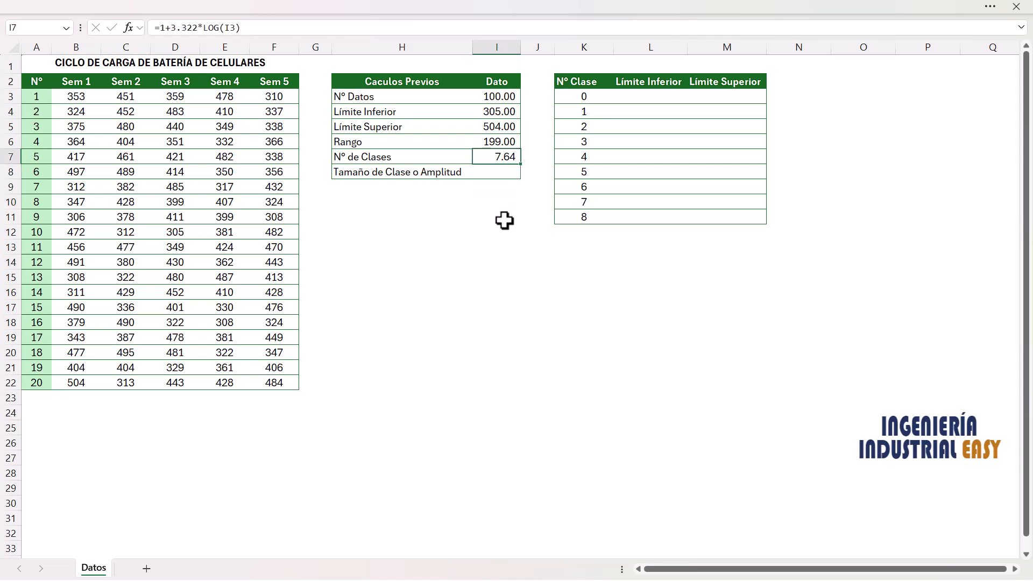
key("F2")
key("Left")
key("Left")
key("Left")
key("Left")
key("Left")
key("Left")
key("Left")
key("Left")
key("Left")
key("Left")
key("Left")
key("Left")
key("Left")
key("Left")
key("Left")
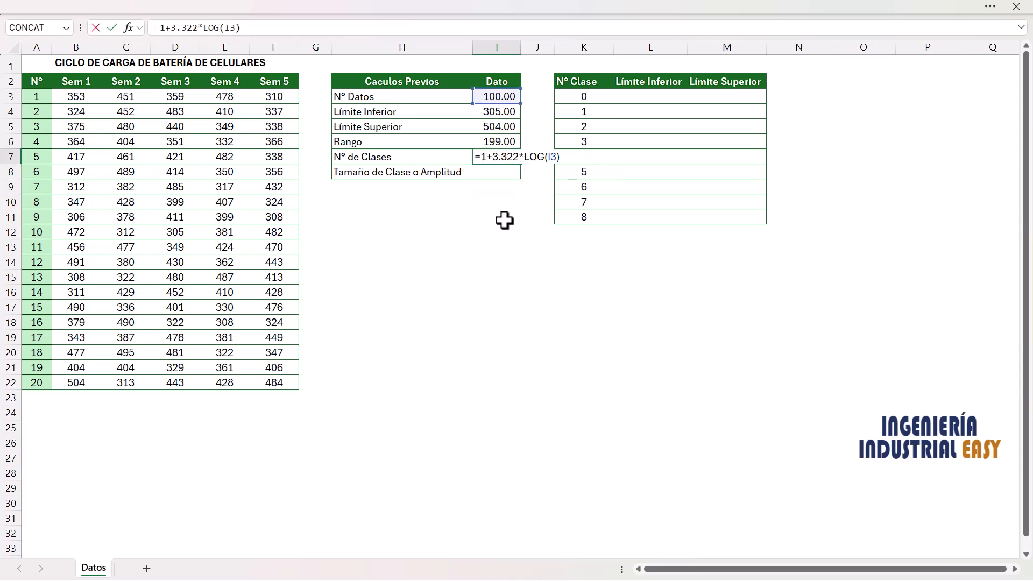
type("REDONDEAR.MAS(")
key("Down")
key("Down")
key("Down")
key("Down")
key("Tab")
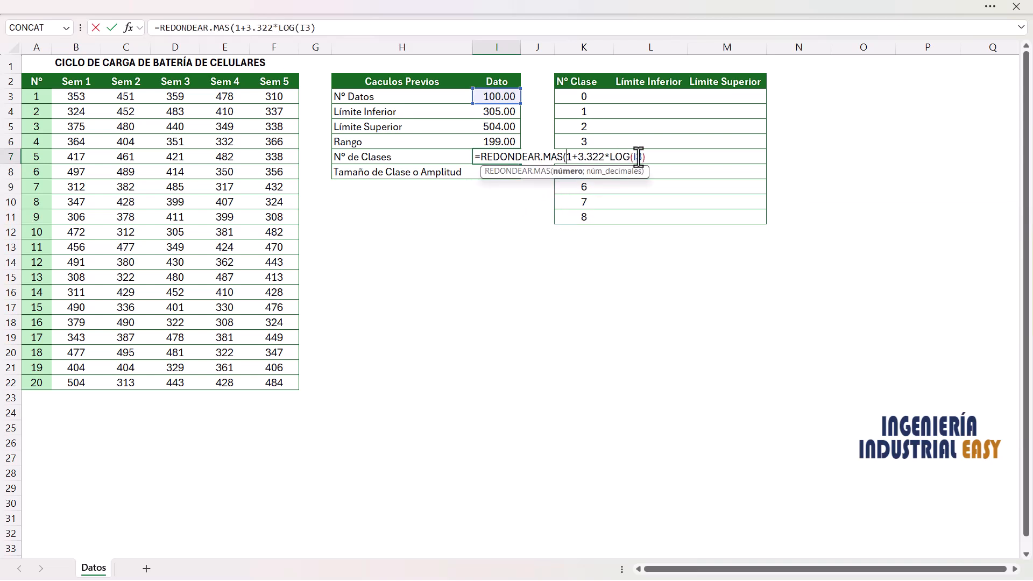
type(";0)")
key("Return")
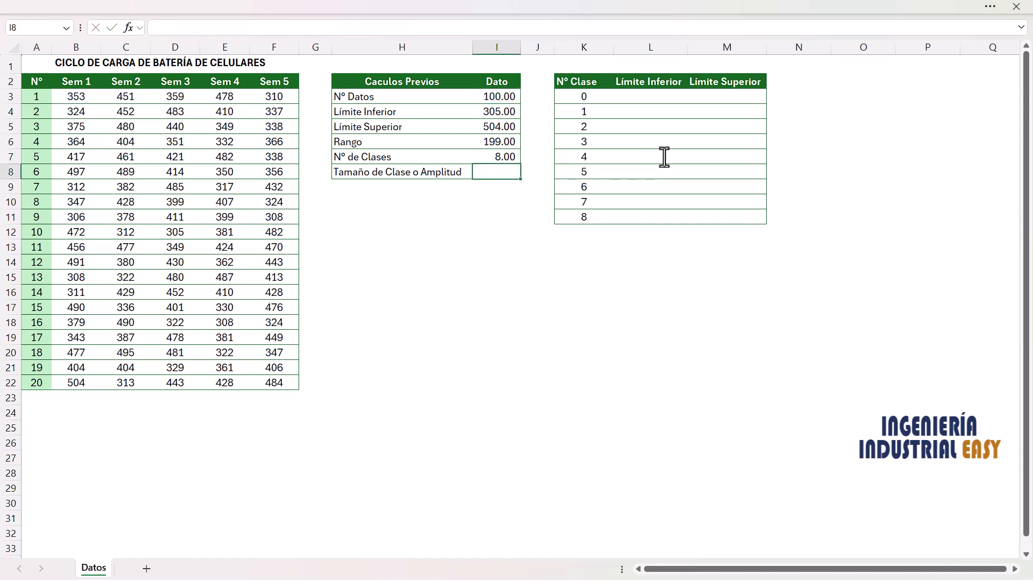
Calculate the Tamaño de Clase o Amplitud in I8 by dividing the range by the number of classes with =I6/I7
left_click(507, 230)
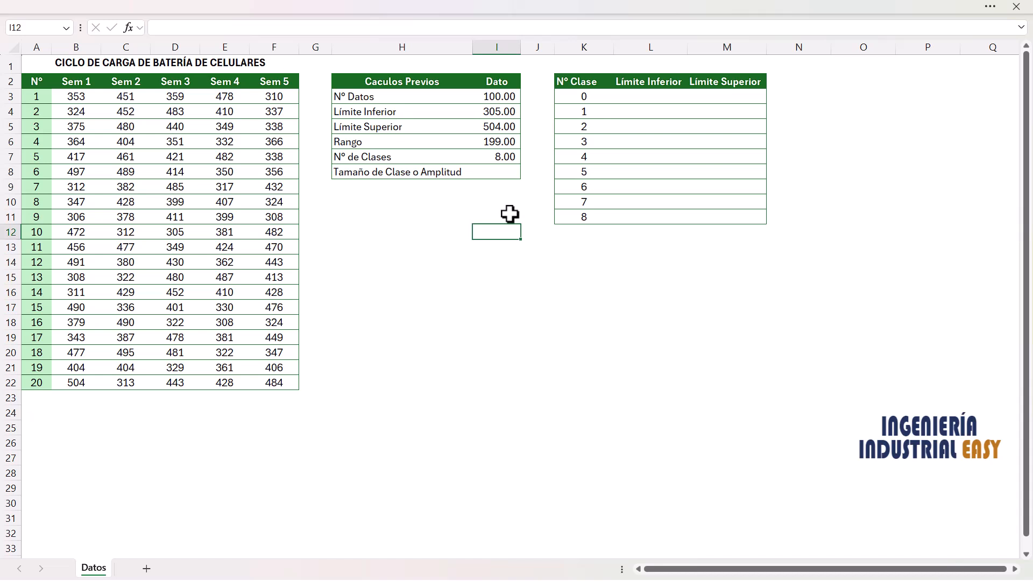
key("Up")
key("Up")
key("Up")
key("Up")
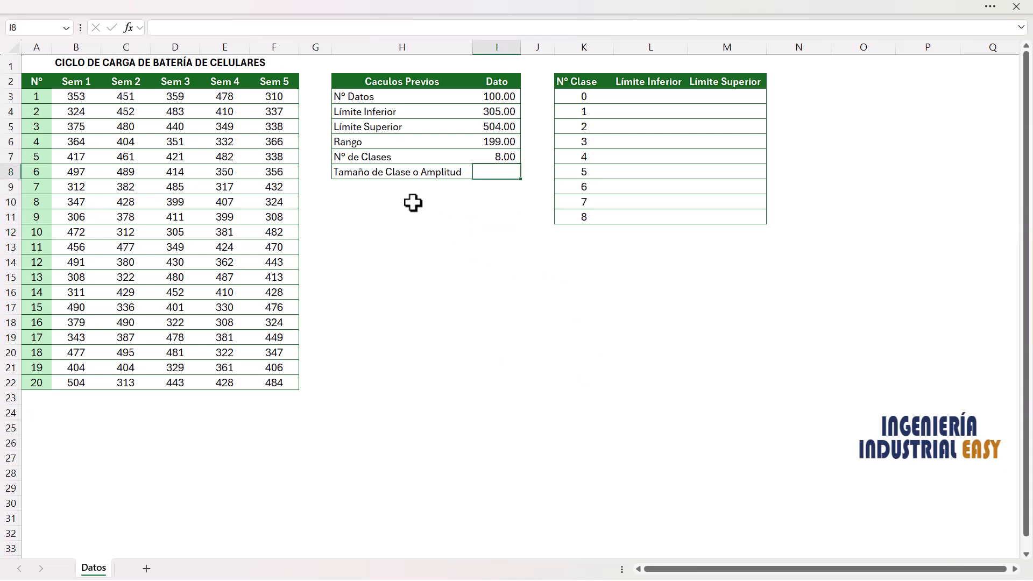
type("=")
key("Up")
key("Up")
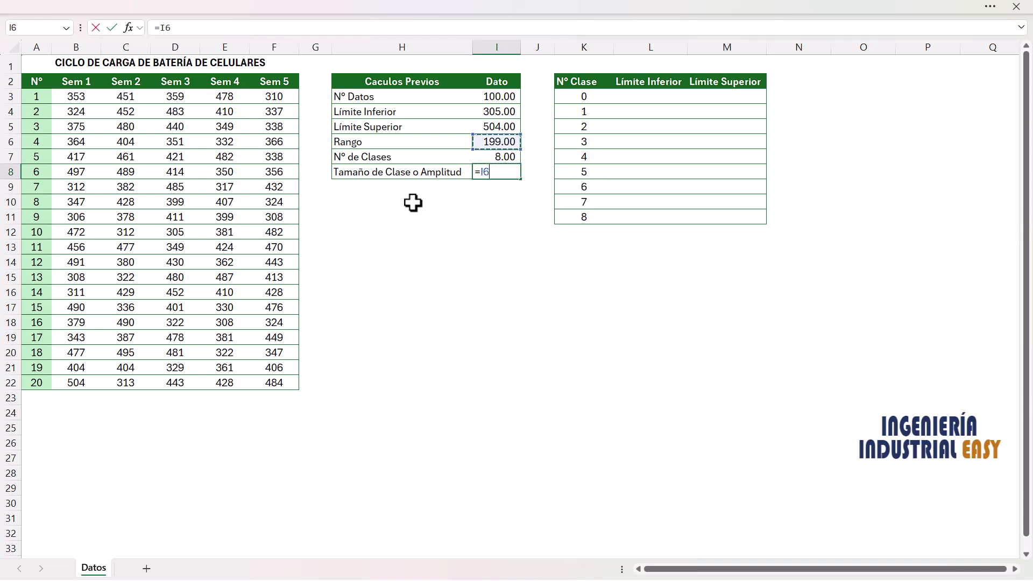
type("/")
key("Up")
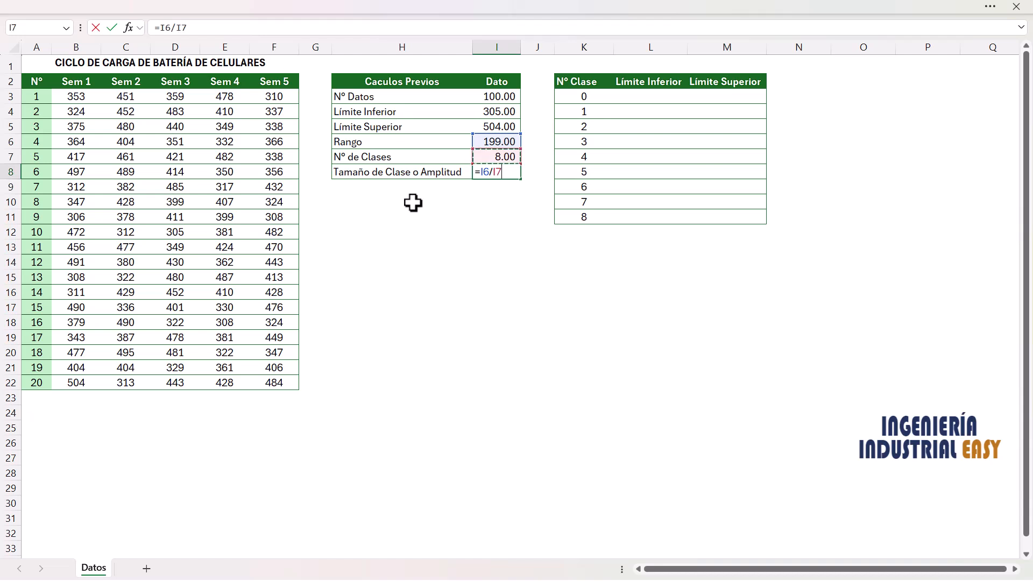
key("Return")
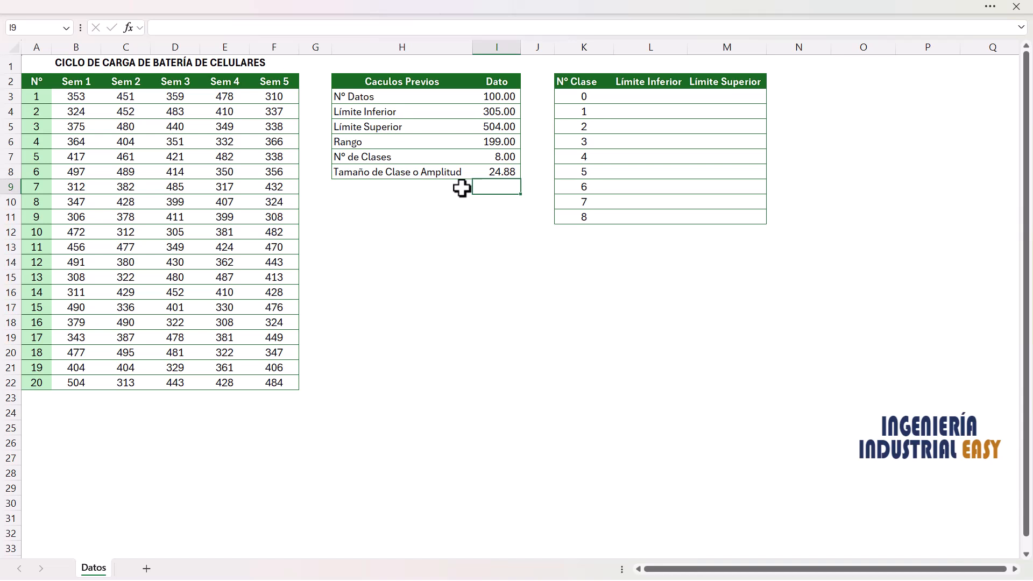
Round the class width in I8 up to 0 decimals with =REDONDEAR.MAS(I6/I7;0)
left_click(490, 173)
left_click(492, 187)
key("Up")
key("F2")
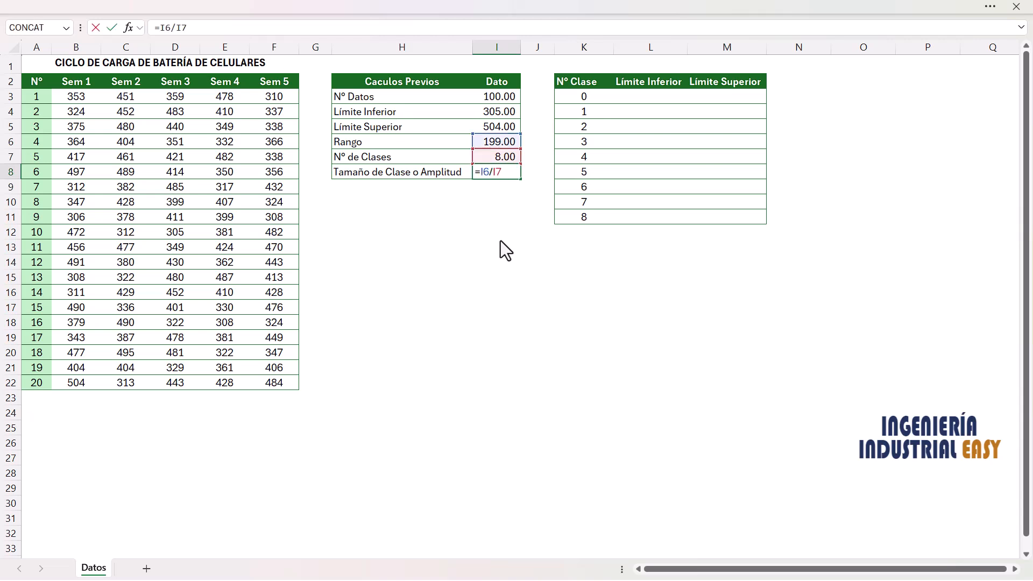
type("REDON")
key("Down")
key("Down")
key("Down")
key("Down")
key("Tab")
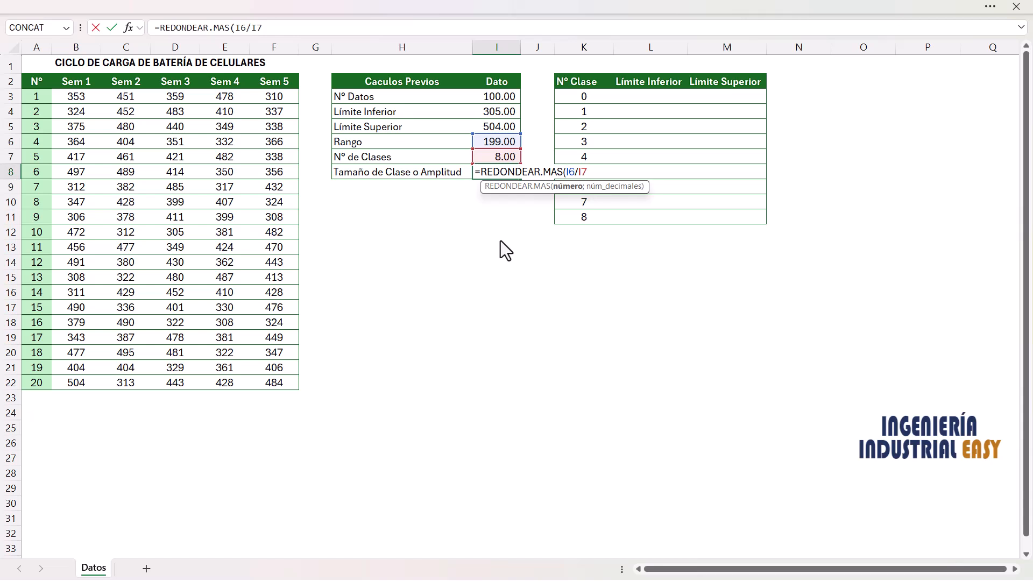
type(";0)")
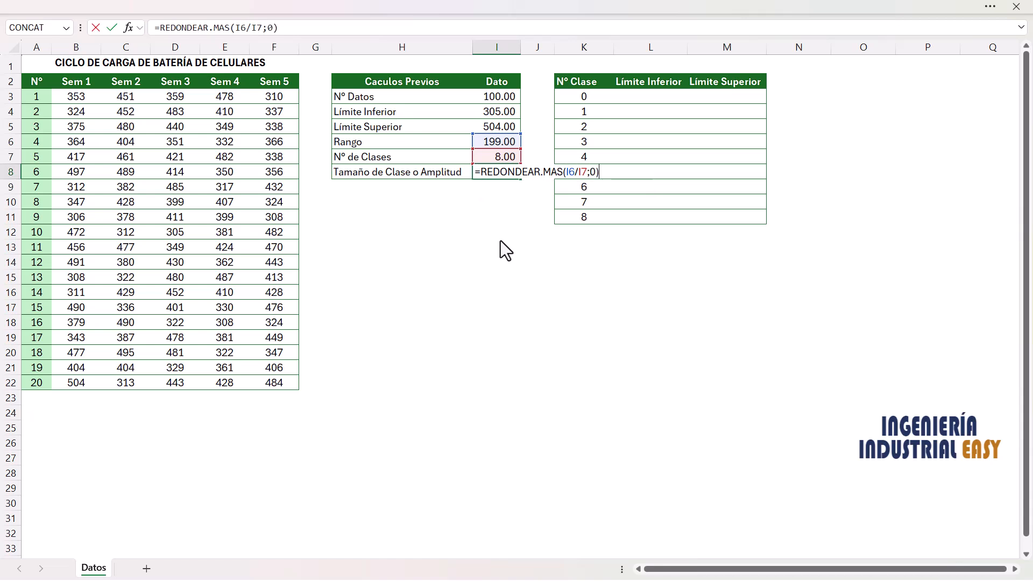
key("Return")
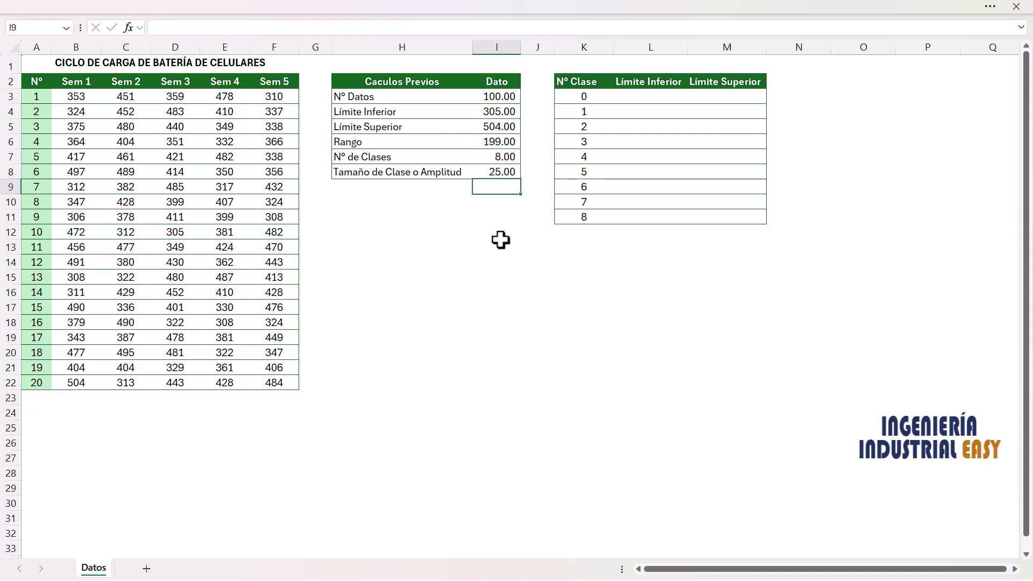
Review the preliminary results in I3:I8 against the class numbers and limit columns of the class table
left_click_drag(498, 96, 496, 171)
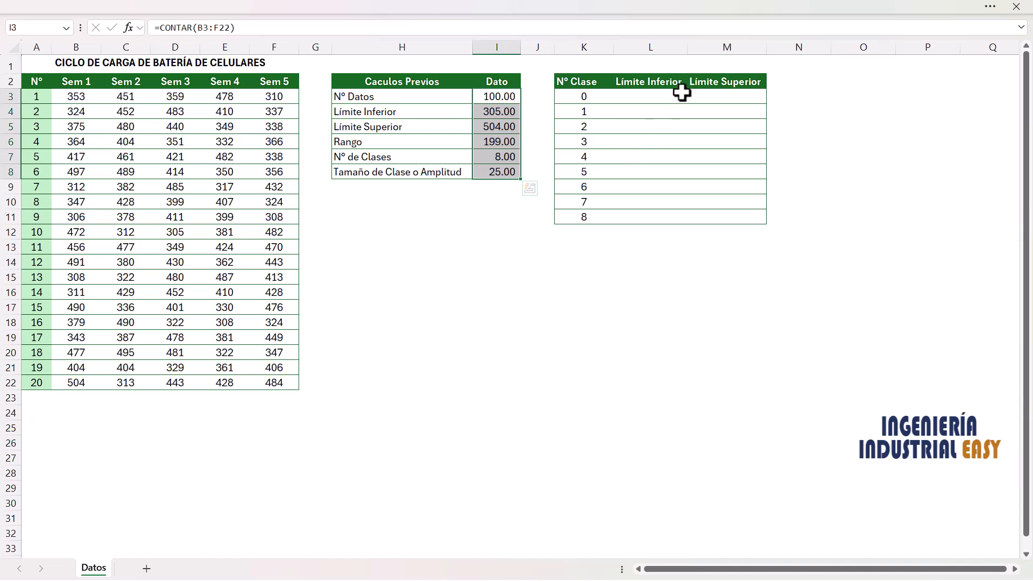
left_click_drag(665, 102, 664, 219)
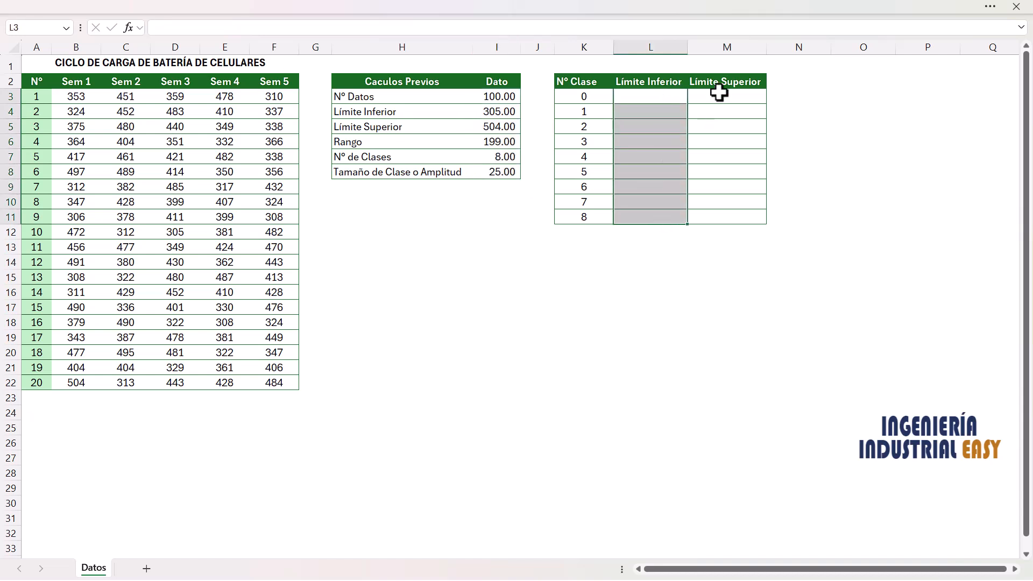
left_click_drag(728, 96, 735, 221)
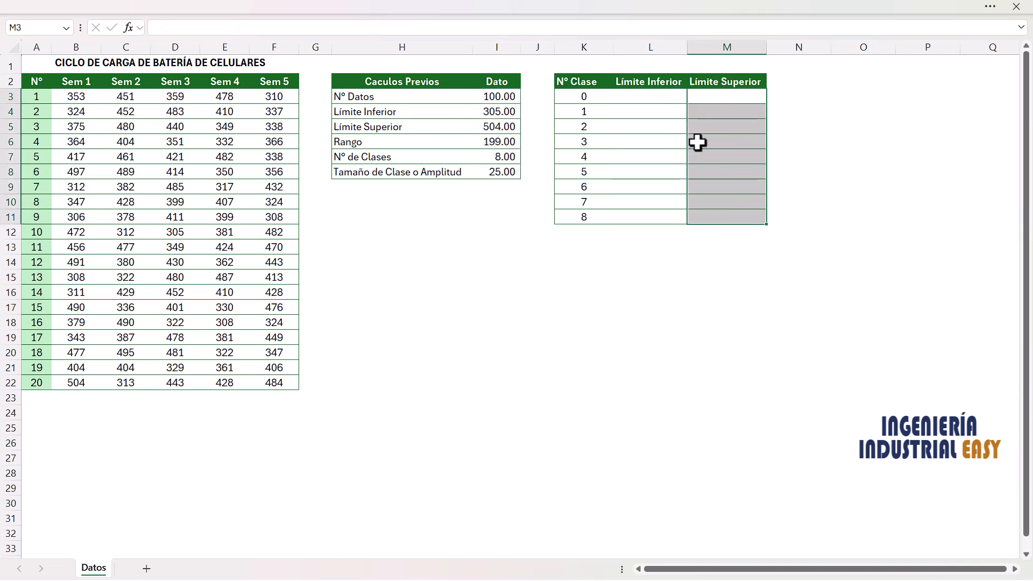
left_click(501, 157)
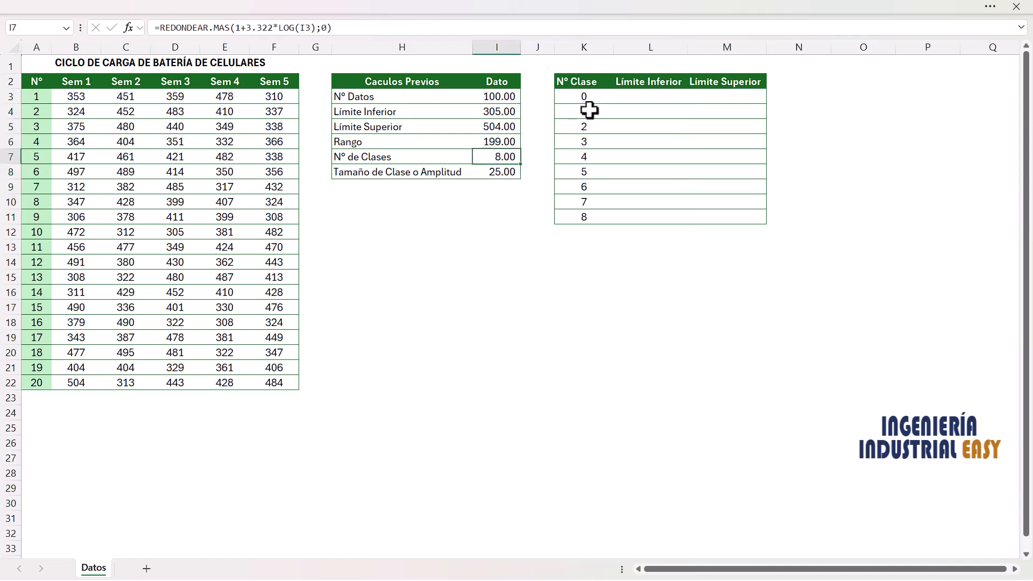
left_click_drag(590, 97, 590, 220)
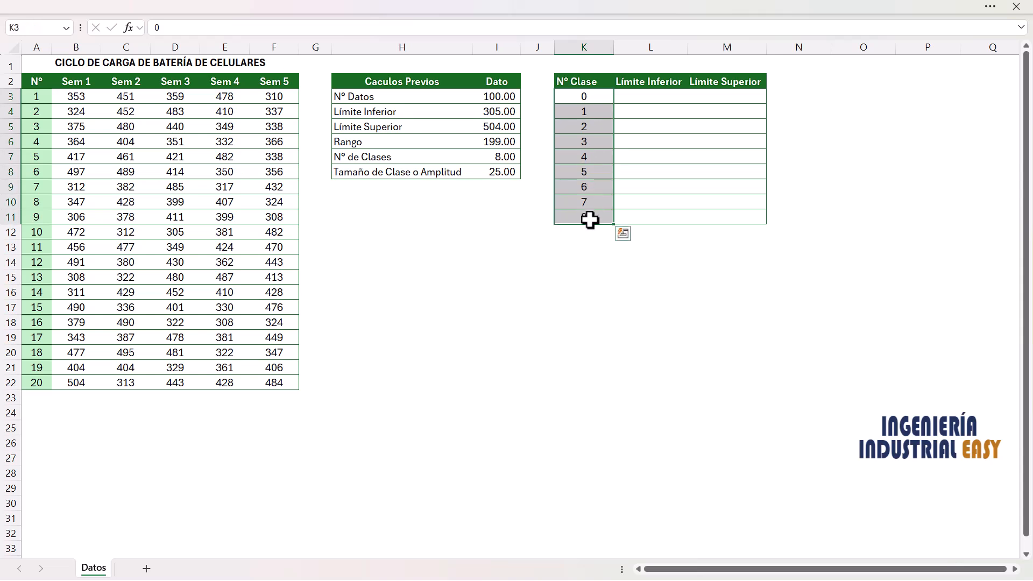
left_click(593, 97)
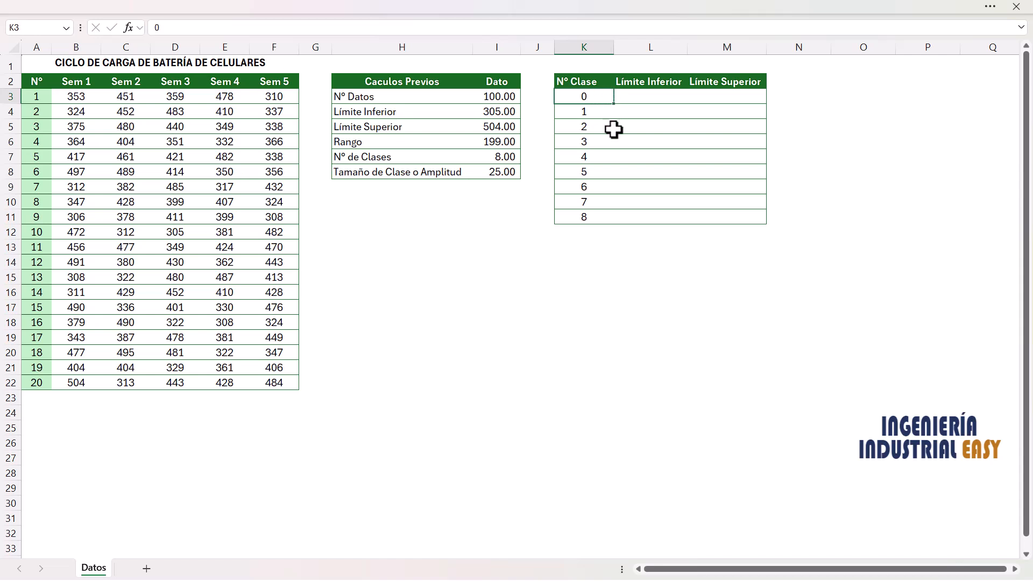
left_click_drag(652, 93, 718, 102)
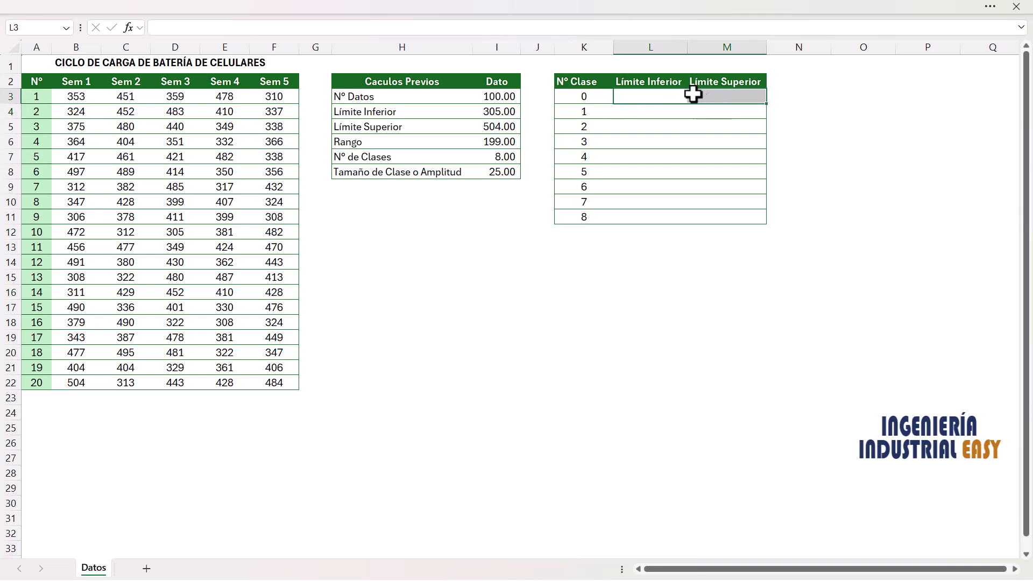
Set the Límite Inferior of class 1 in L4 to the overall lower limit with =I4
left_click(652, 109)
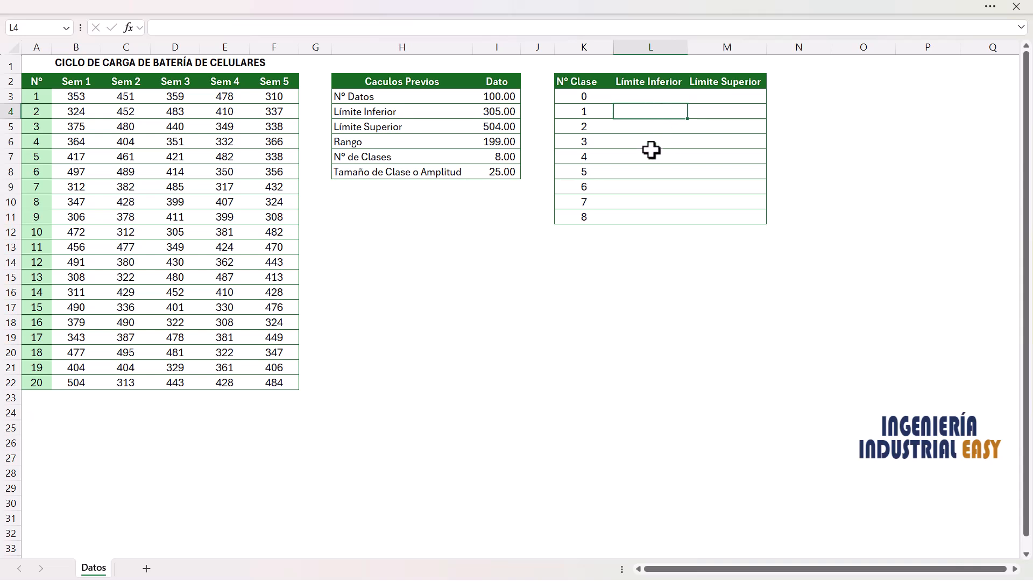
type("=")
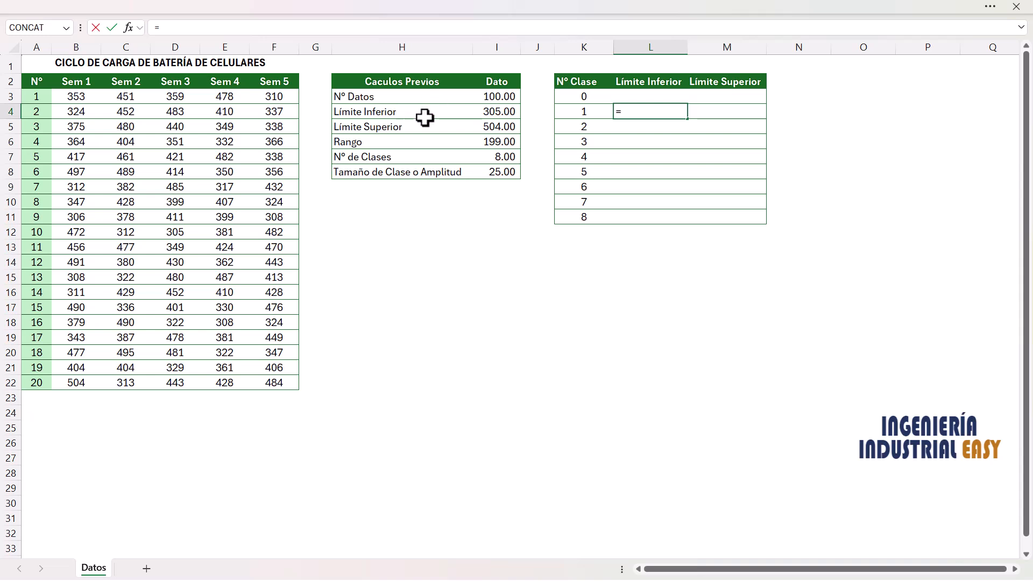
left_click(494, 108)
key("Return")
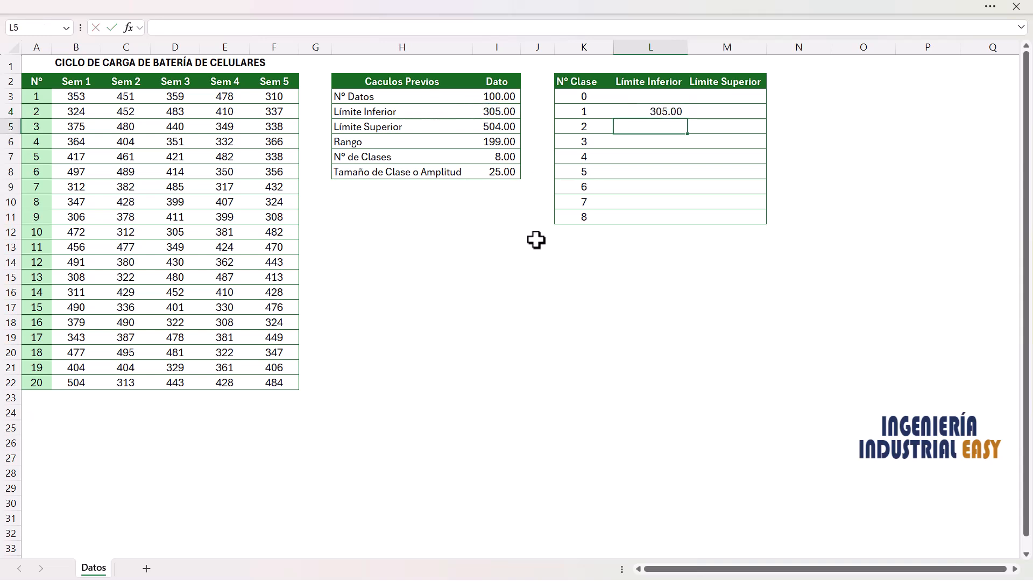
Calculate the Límite Superior of class 1 in M4 by adding the fixed class width with =L4+$I$8
key("Right")
key("Up")
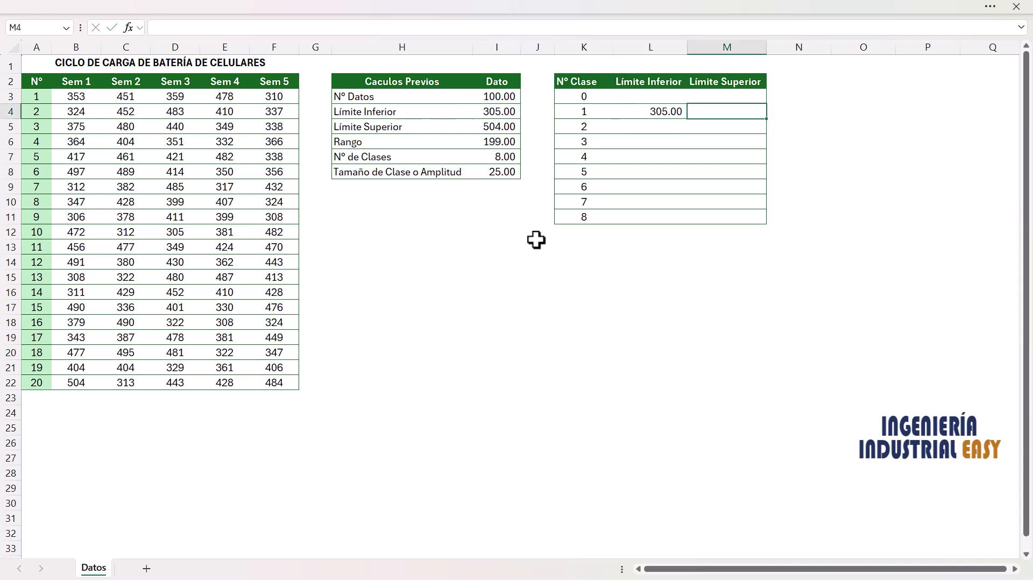
type("=")
key("Left")
type("+")
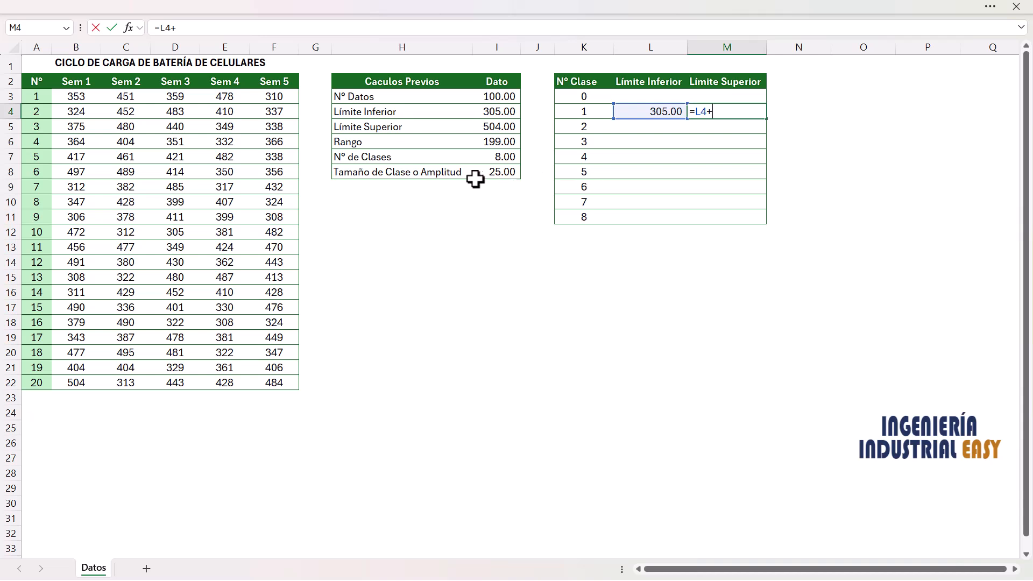
left_click(503, 172)
key("F4")
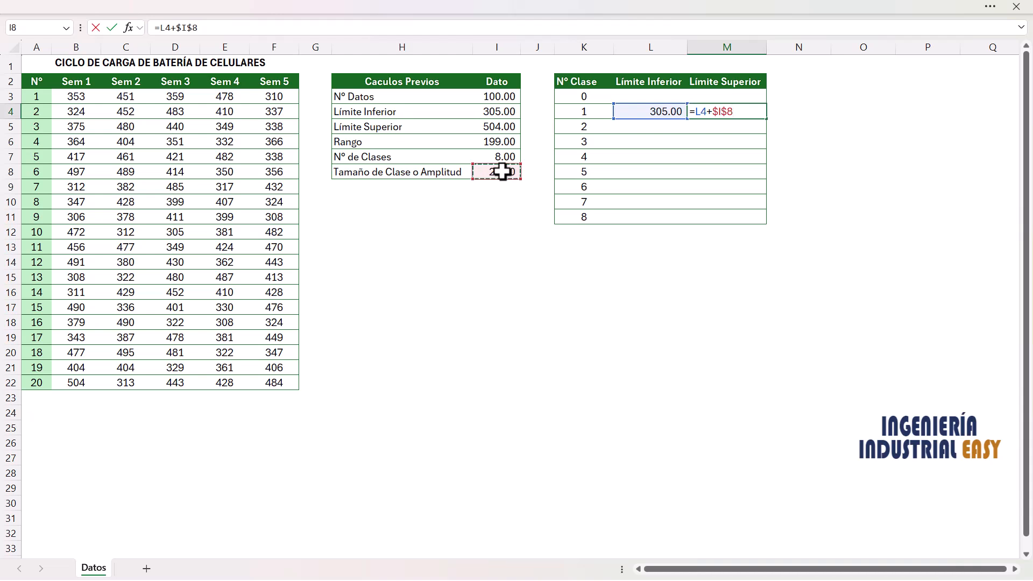
key("Return")
Set the Límite Inferior of class 2 in L5 to the previous upper limit with =M4 and fill it down to class 8
key("Left")
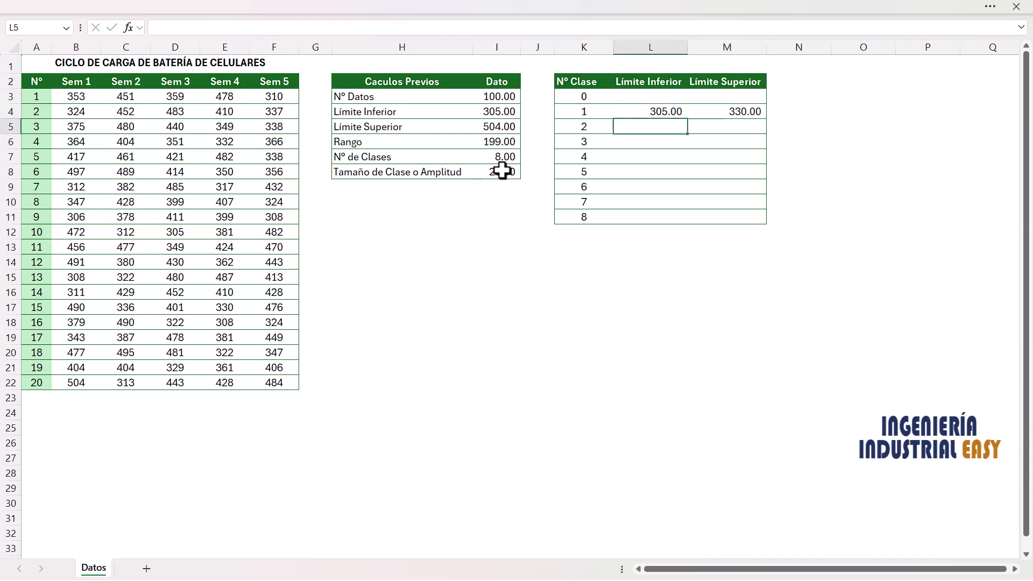
key("Right")
type("=")
key("Up")
key("Right")
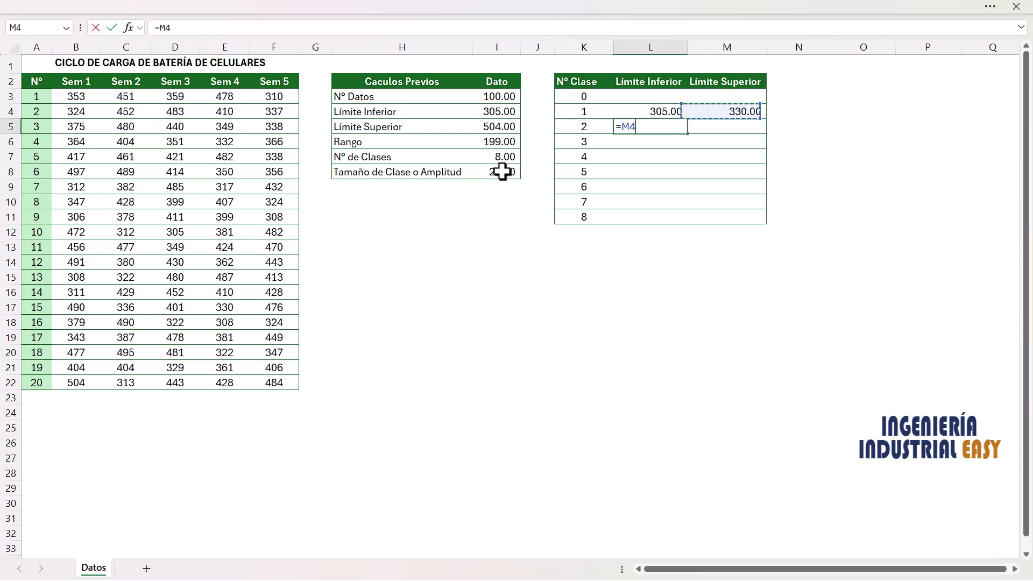
key("Return")
key("Up")
key("shift+Down")
key("shift+Down")
key("shift+Down")
key("shift+Down")
key("shift+Down")
key("shift+Down")
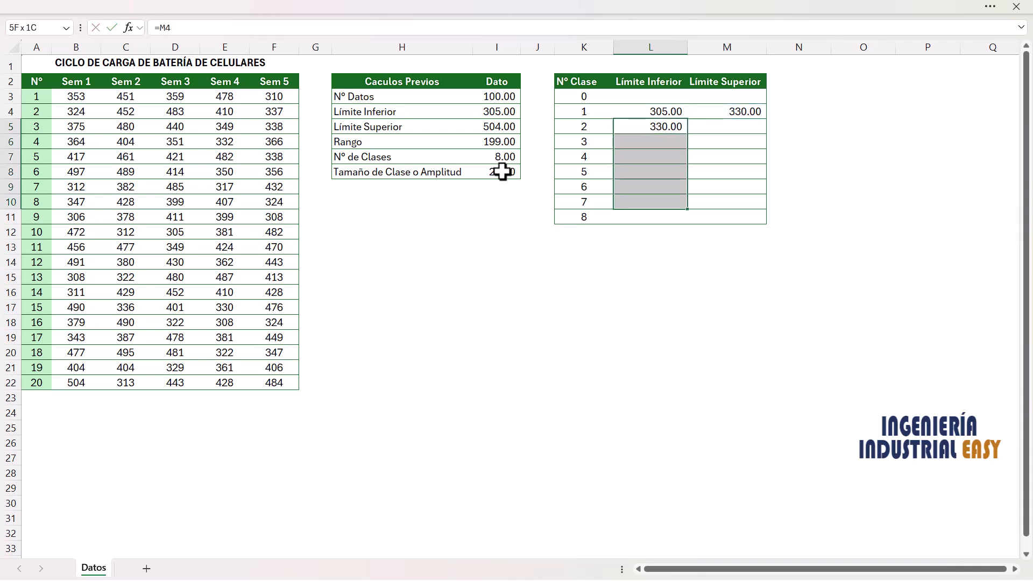
key("ctrl+d")
Fill the Límite Superior formula =L4+$I$8 from M4 down through M11 and review both limit columns
key("Up")
key("Right")
key("shift+Down")
key("shift+Down")
key("shift+Down")
key("shift+Down")
key("shift+Down")
key("shift+Down")
key("shift+Down")
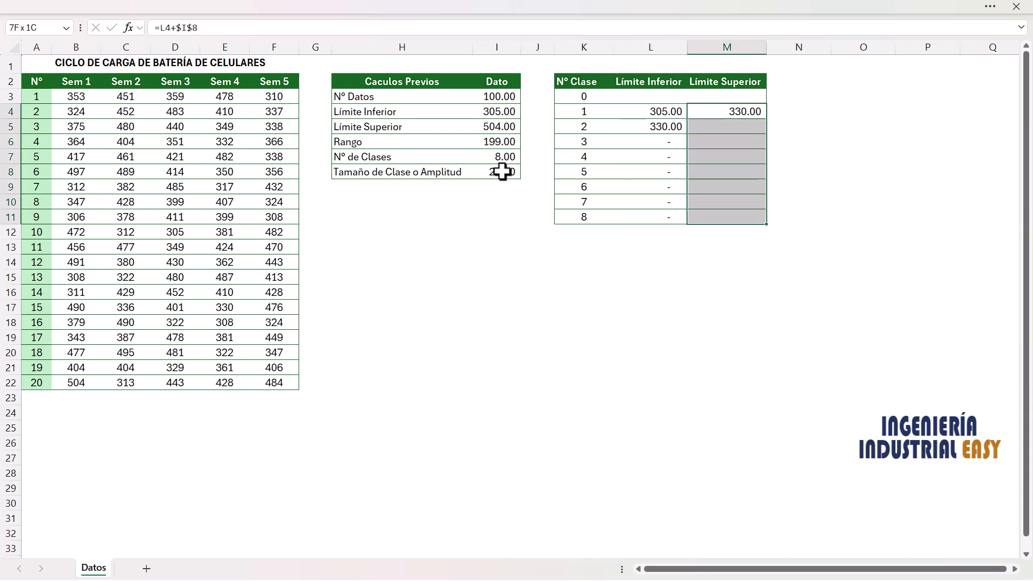
key("F2")
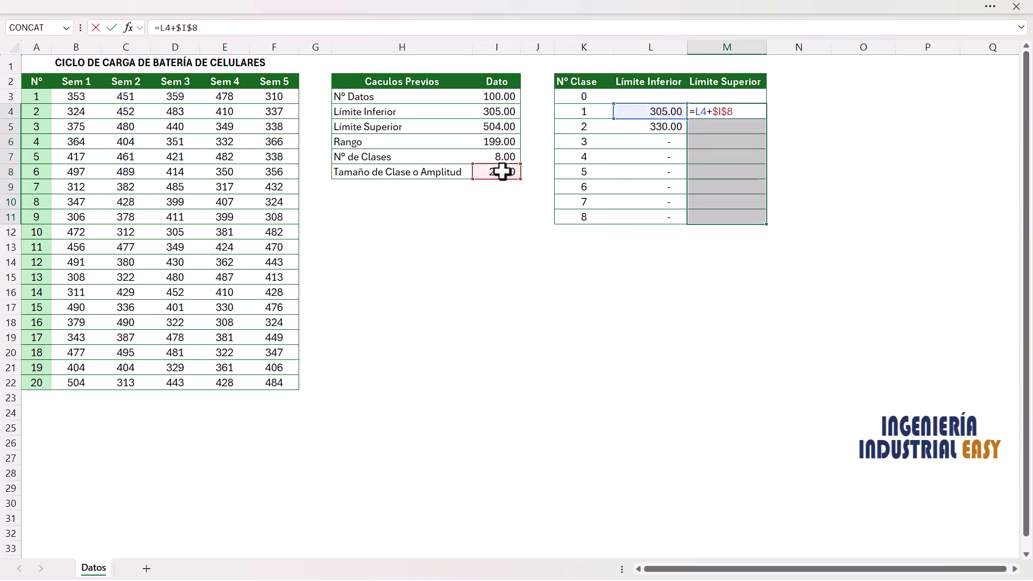
key("ctrl+Return")
left_click(679, 276)
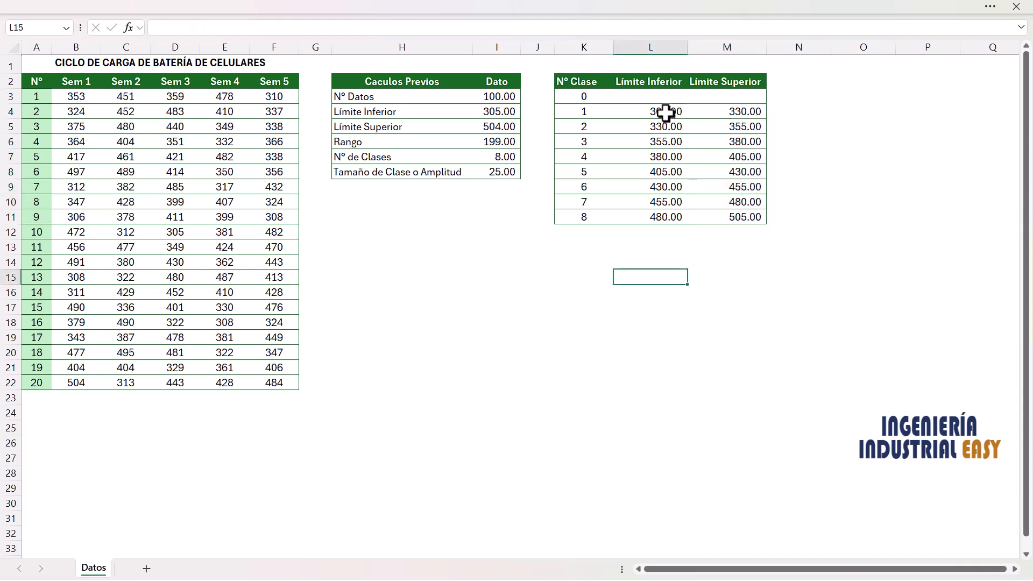
left_click_drag(667, 113, 662, 219)
left_click_drag(699, 112, 717, 217)
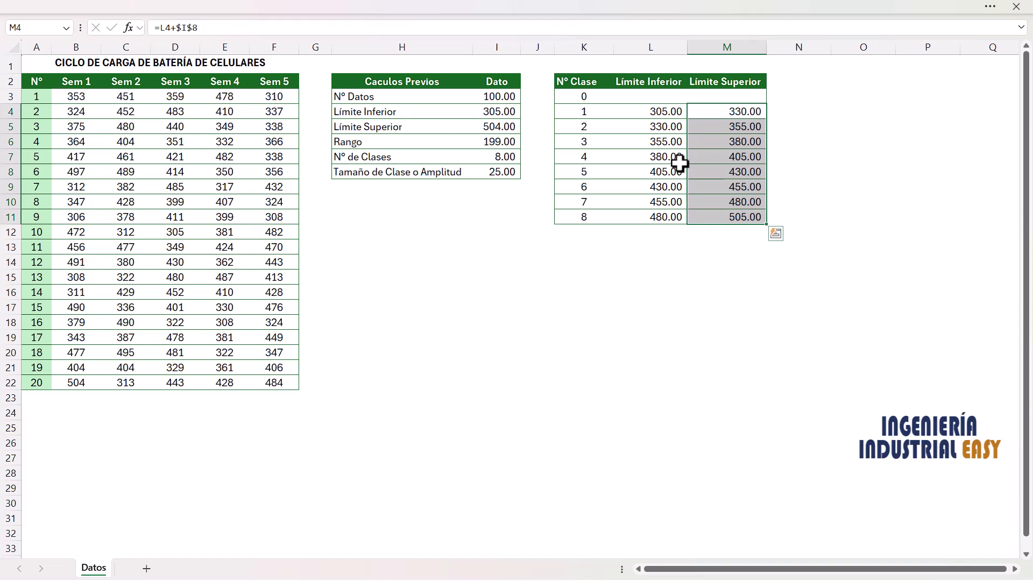
Compare the first class's lower limit and the last class's upper limit with the overall limits and class width in the preliminary calculations
left_click(662, 111)
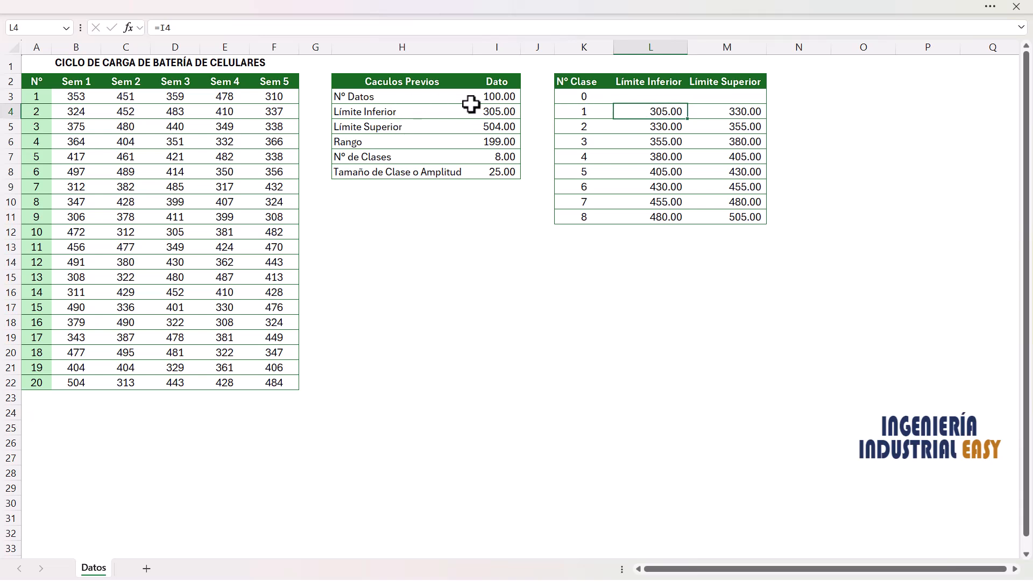
left_click(493, 107)
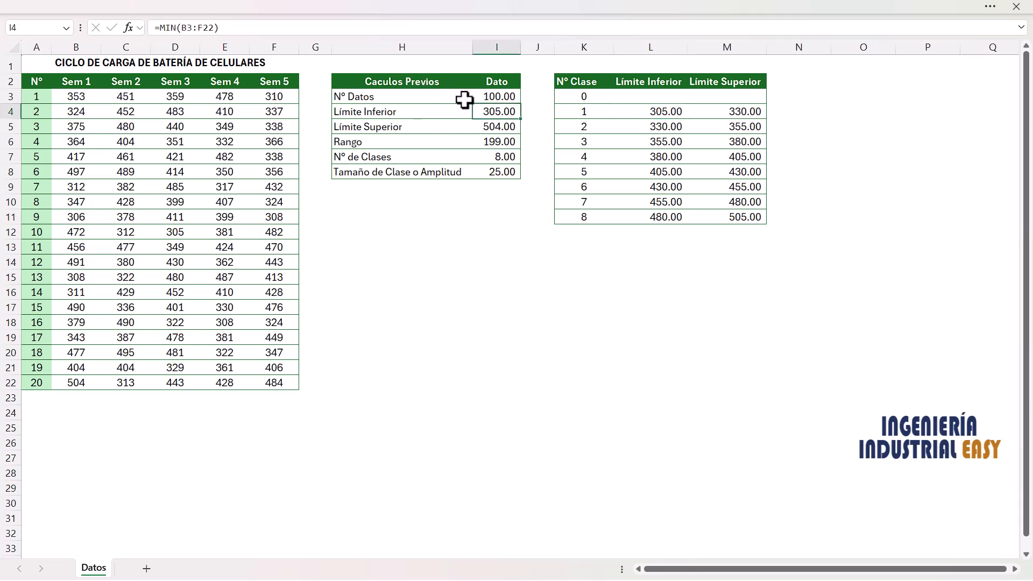
left_click(743, 216)
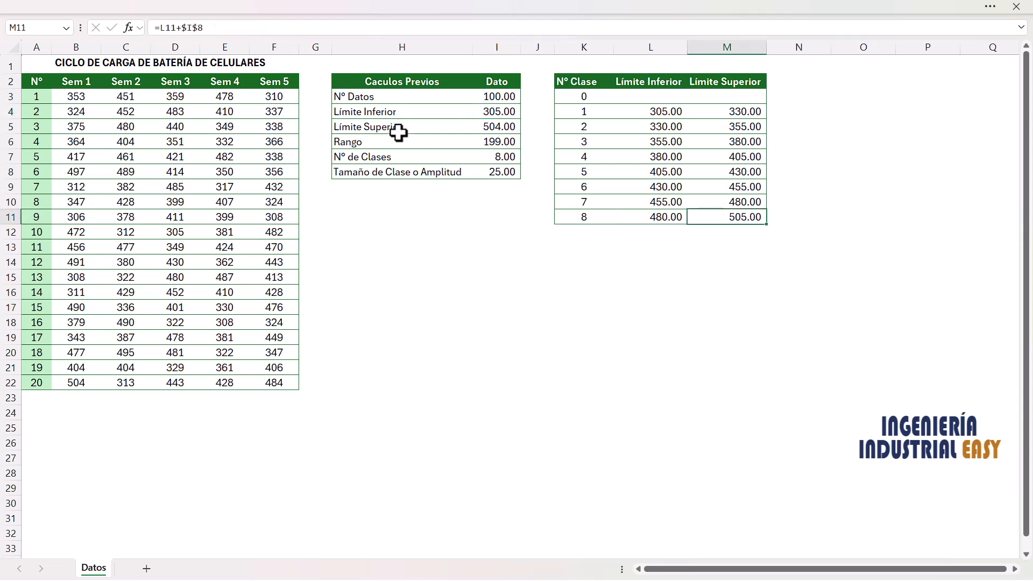
left_click(495, 123)
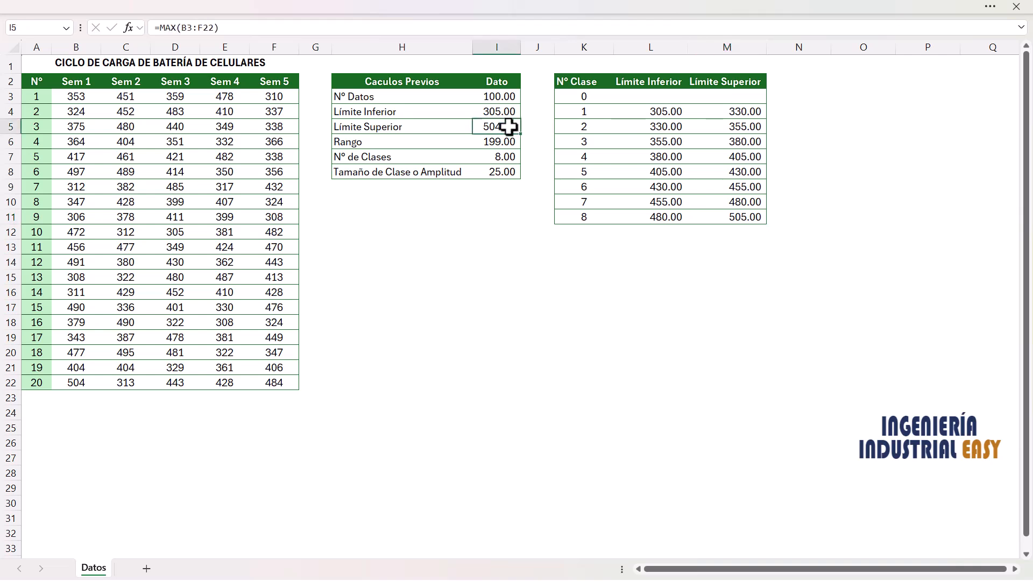
left_click(720, 216)
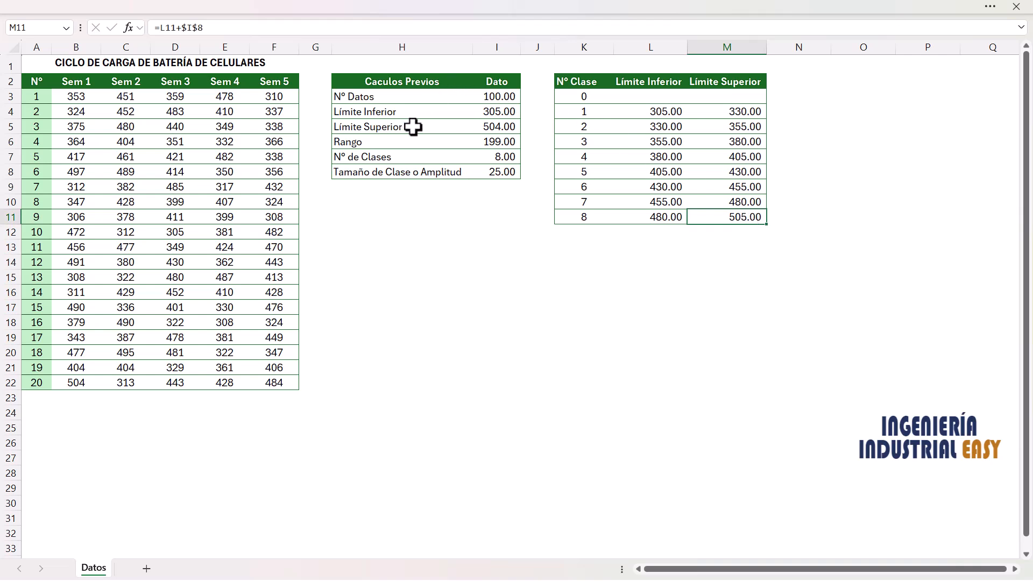
left_click(493, 126)
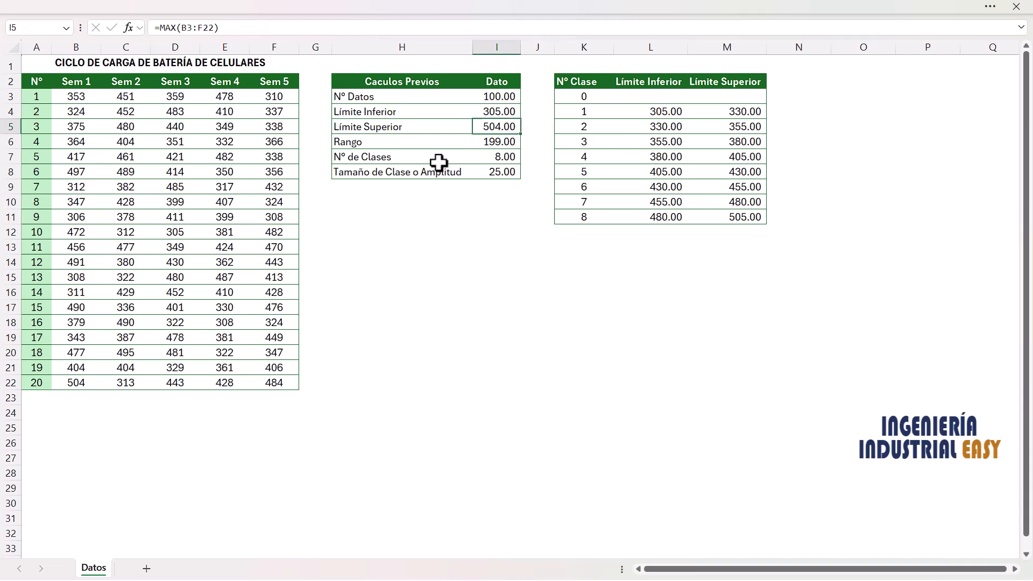
left_click(501, 172)
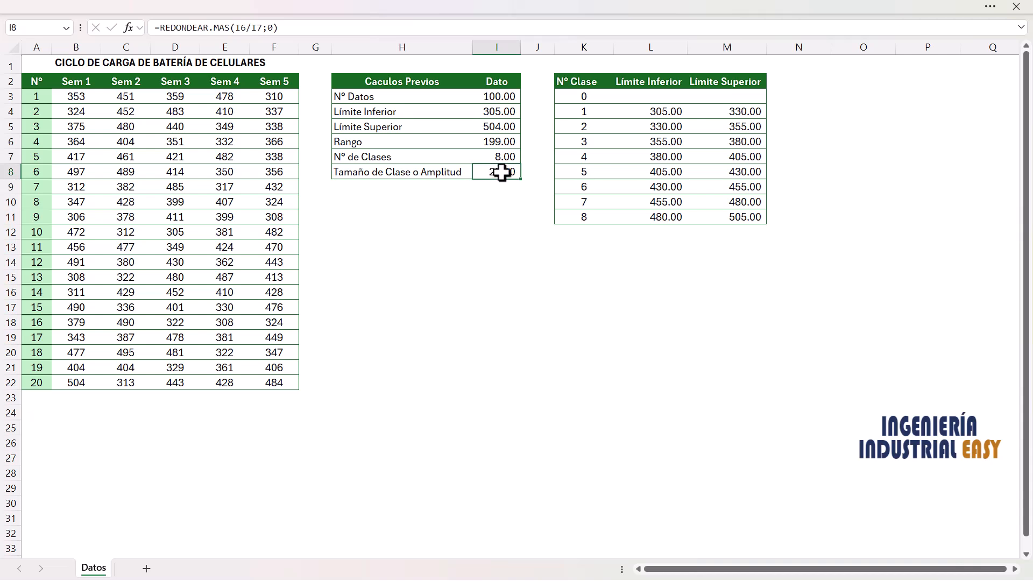
left_click(502, 128)
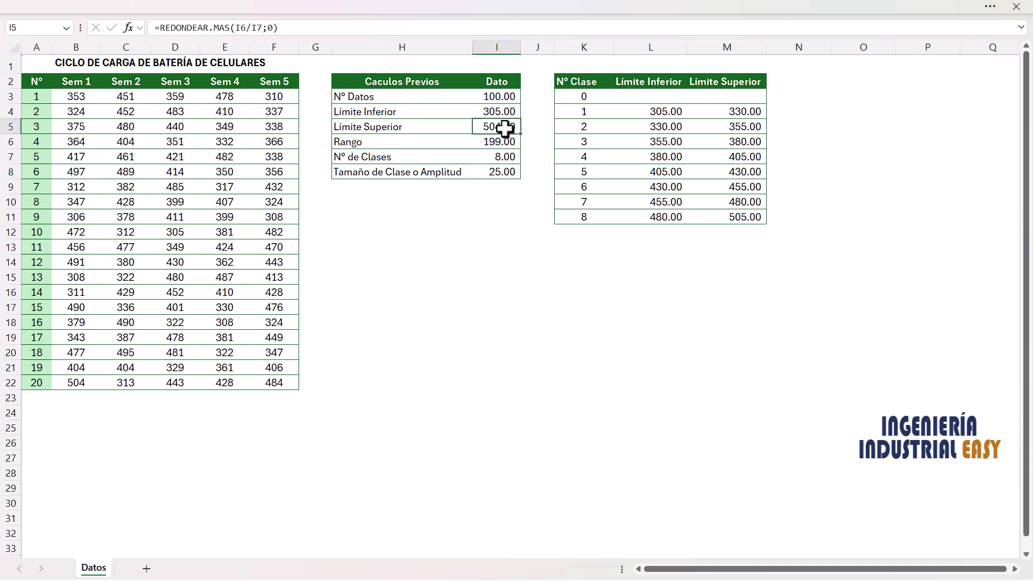
left_click(735, 216)
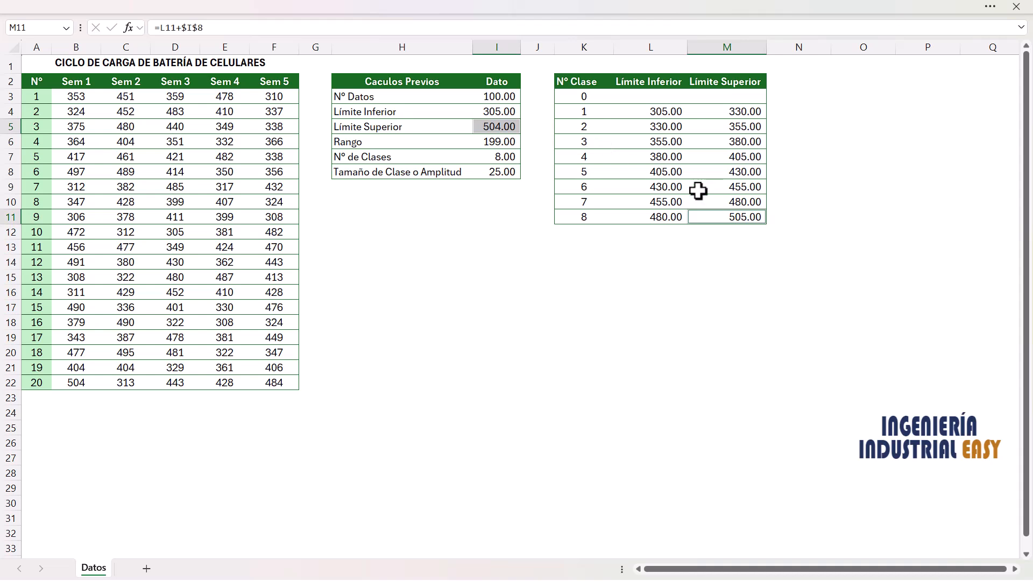
left_click(480, 235)
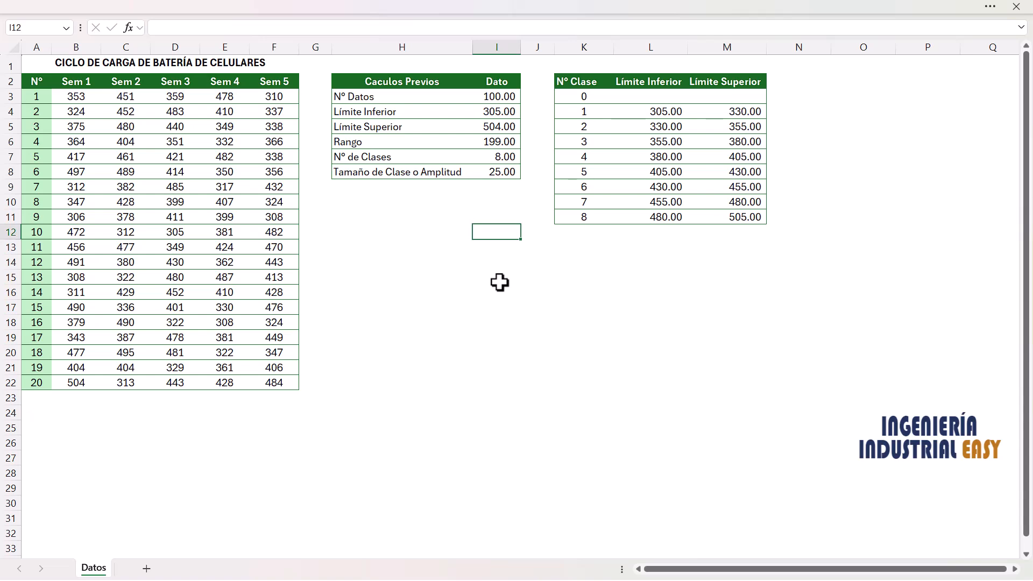
Check in the Excel add-in options that Herramientas para análisis is enabled, and accept the add-in selection
left_click(457, 4)
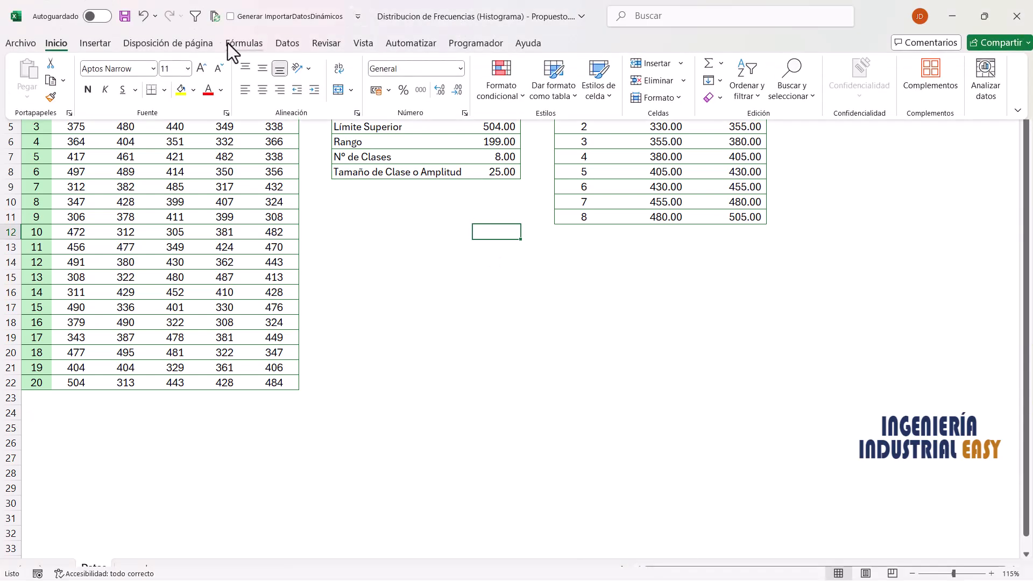
left_click(284, 43)
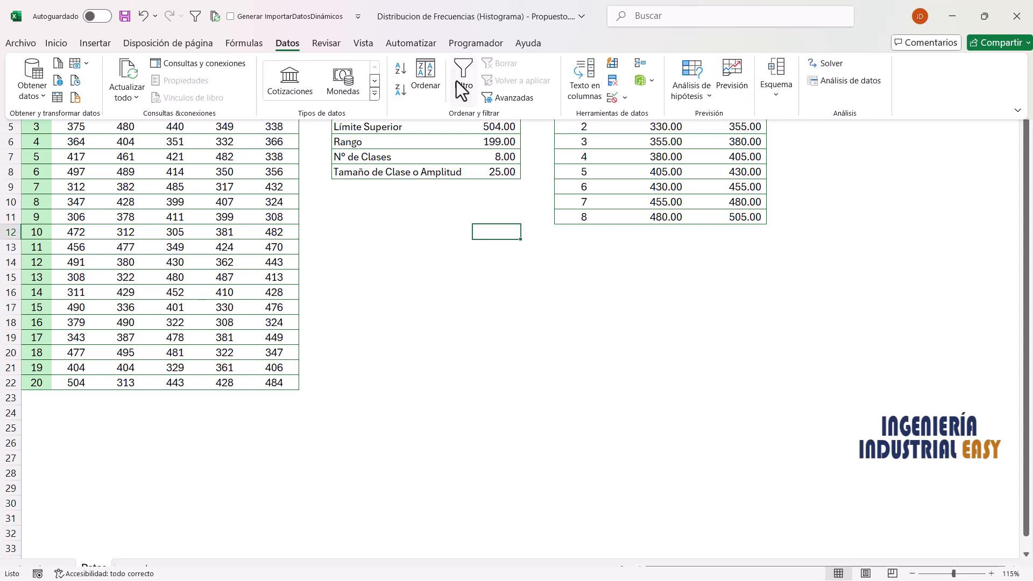
left_click(25, 44)
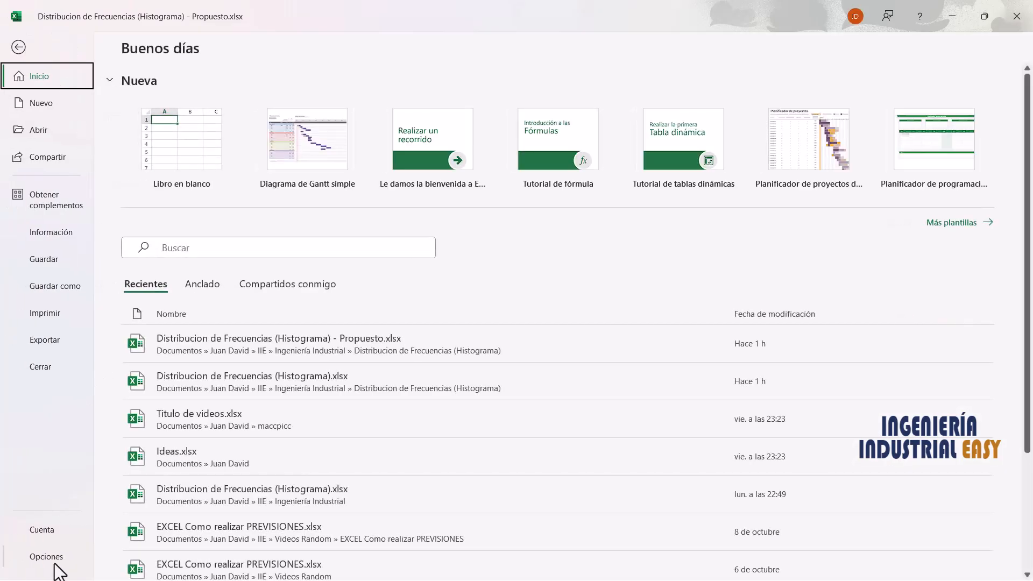
left_click(47, 556)
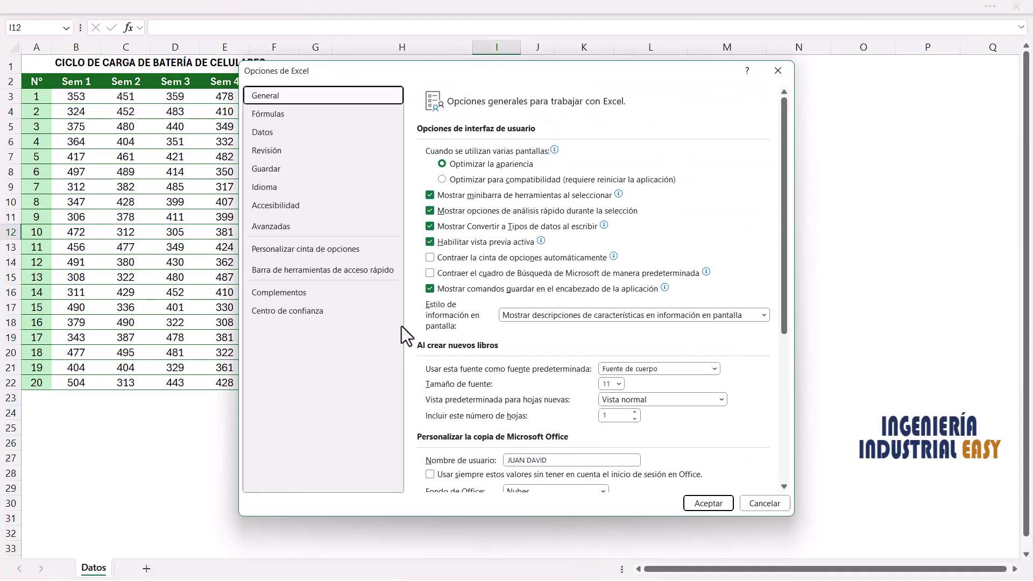
left_click(295, 295)
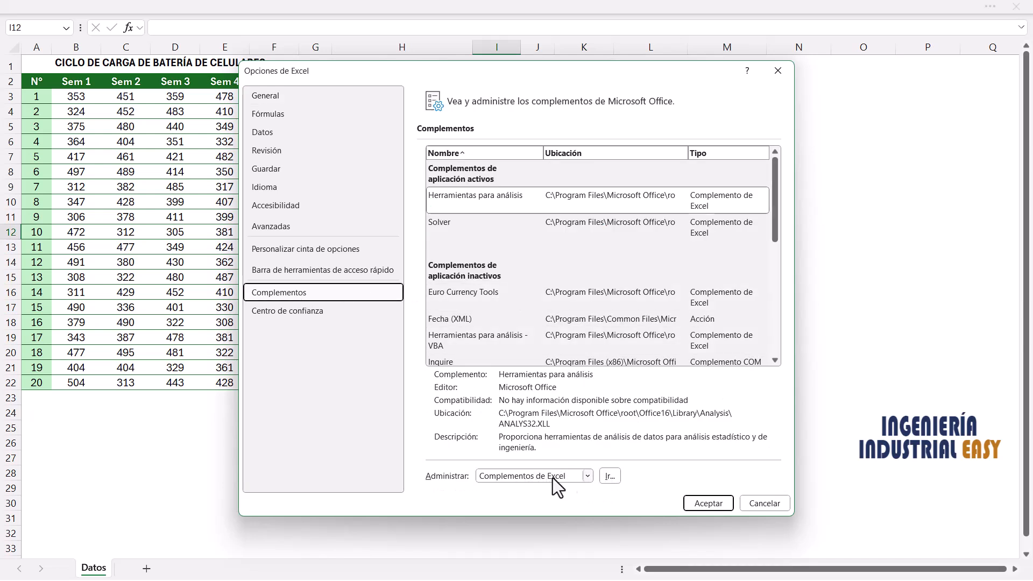
left_click(609, 476)
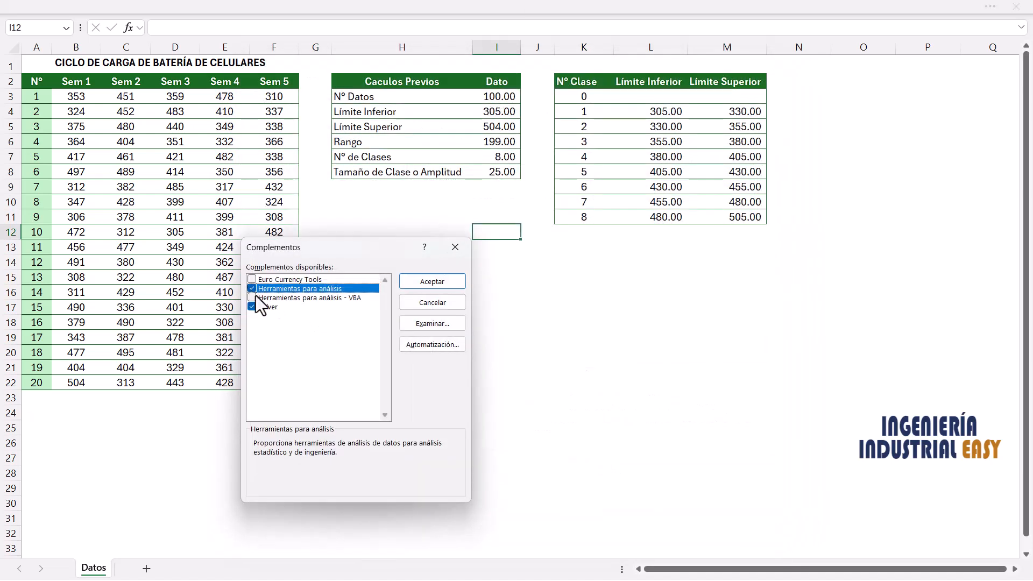
left_click(421, 282)
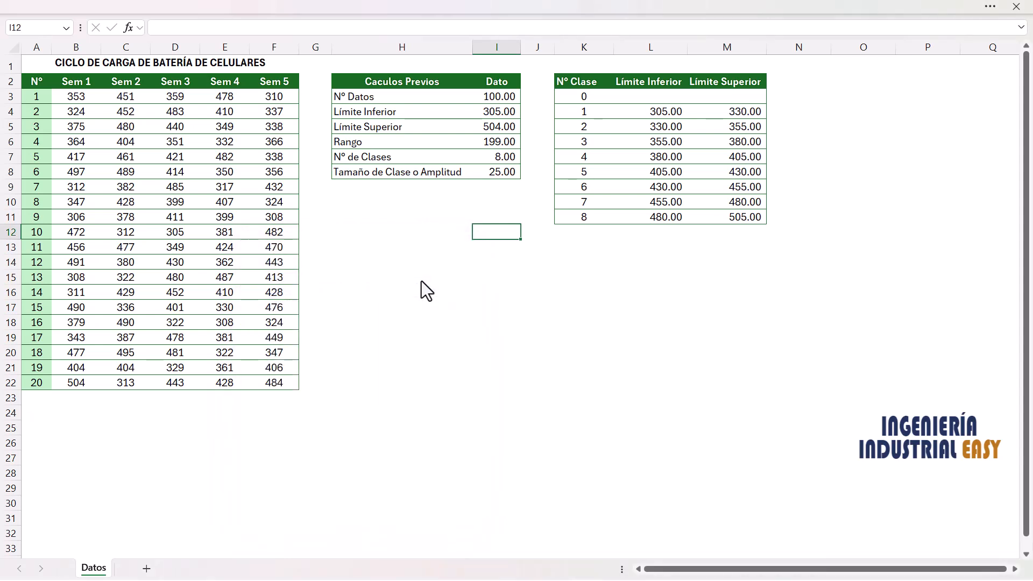
Start the Histograma function from the Análisis de datos tools
left_click(433, 4)
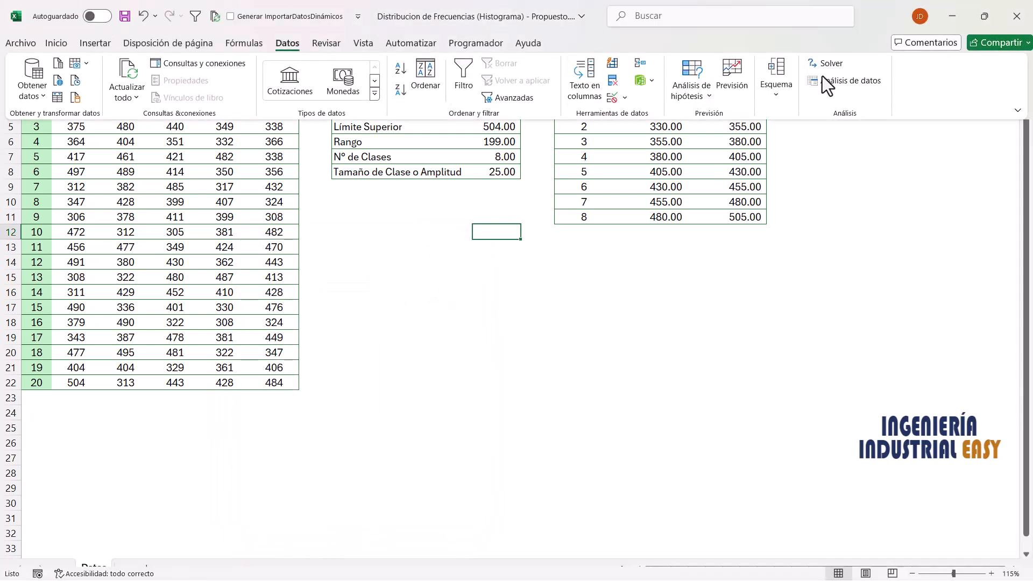
left_click(856, 83)
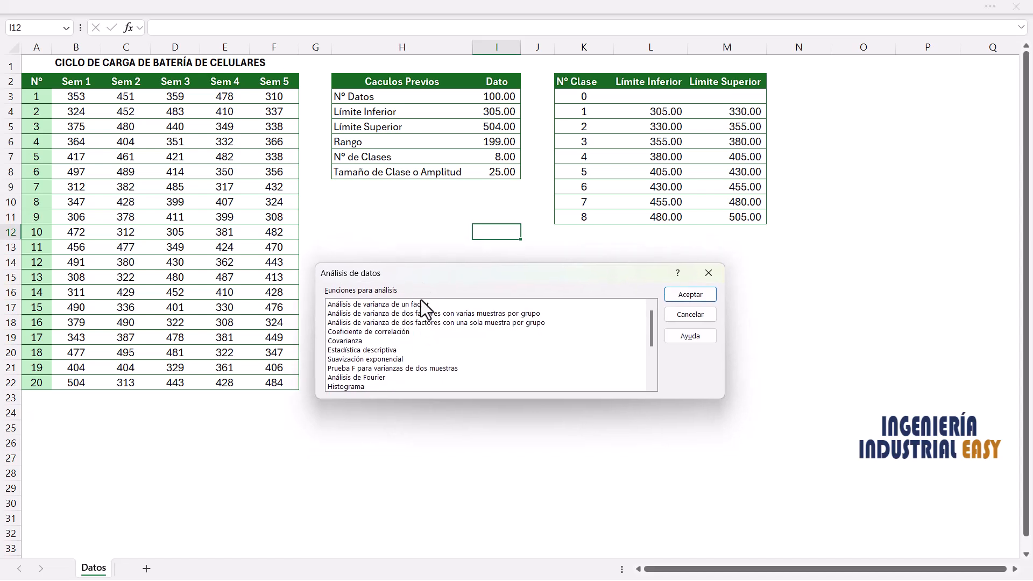
left_click_drag(651, 321, 652, 346)
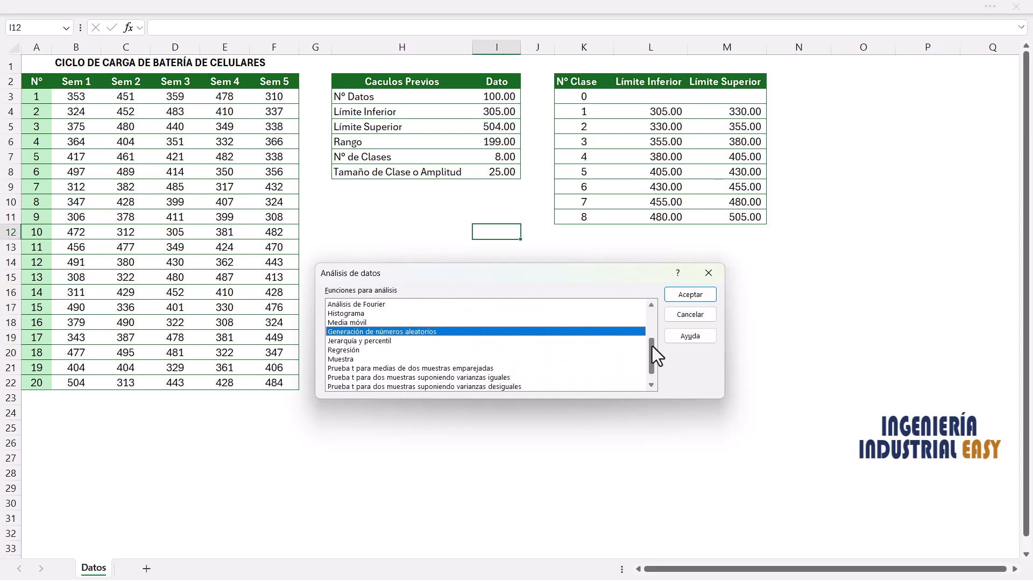
left_click(357, 314)
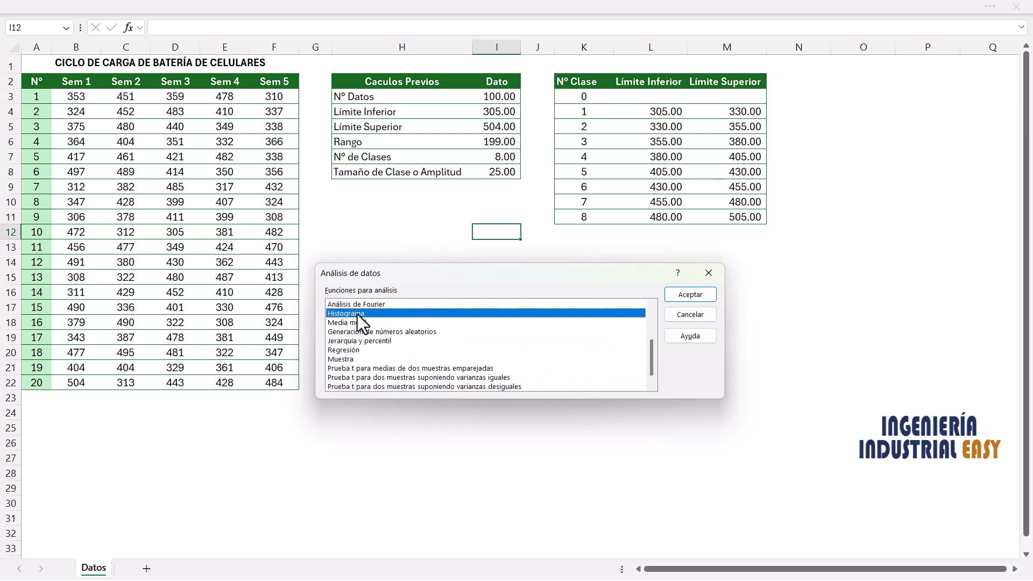
left_click(683, 294)
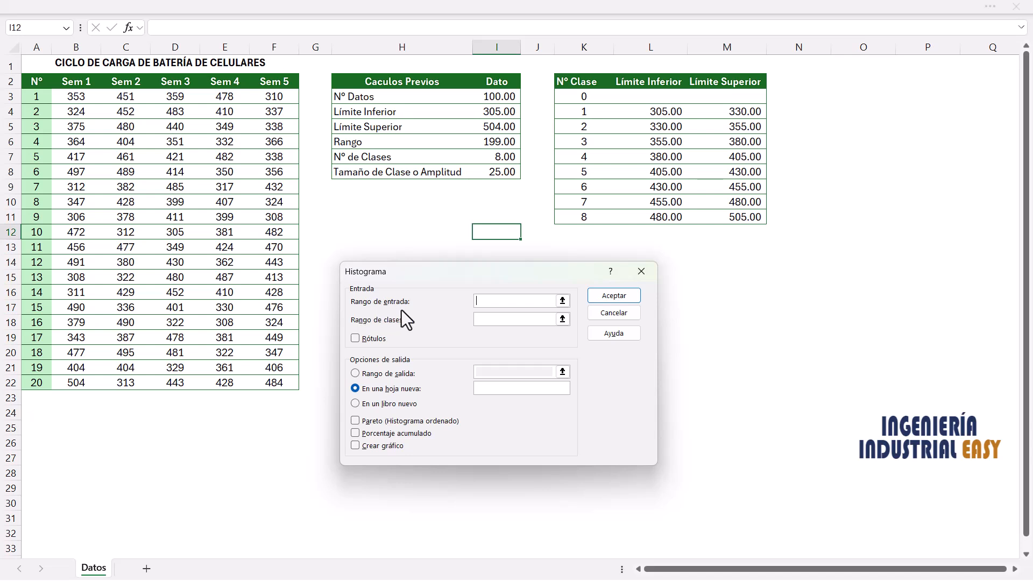
Set the histogram's input range to $B$3:$F$22 and its class range to $M$3:$M$11, with Rótulos enabled
left_click(562, 300)
left_click_drag(80, 97, 272, 376)
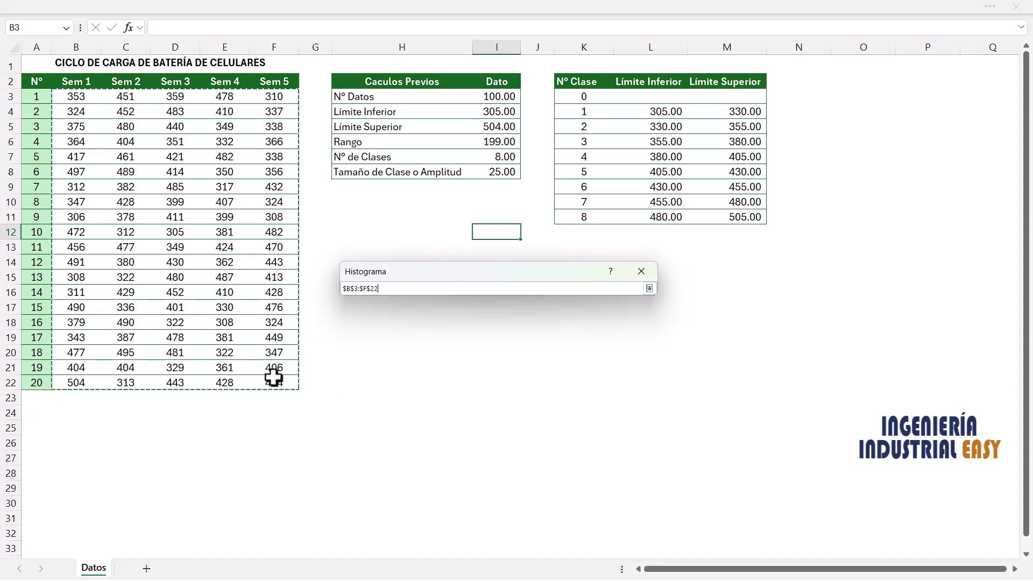
key("Return")
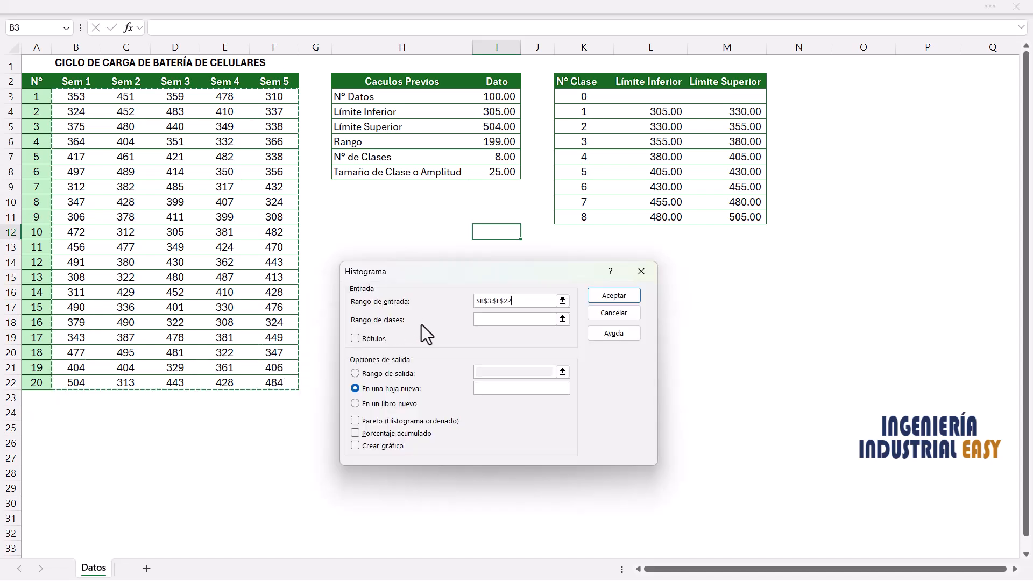
left_click(563, 319)
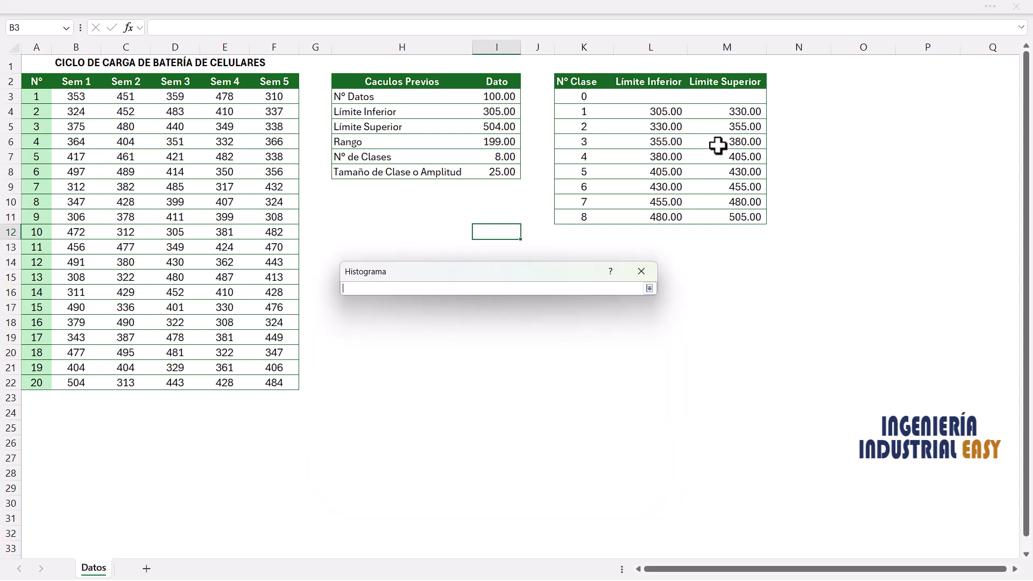
left_click_drag(738, 97, 746, 214)
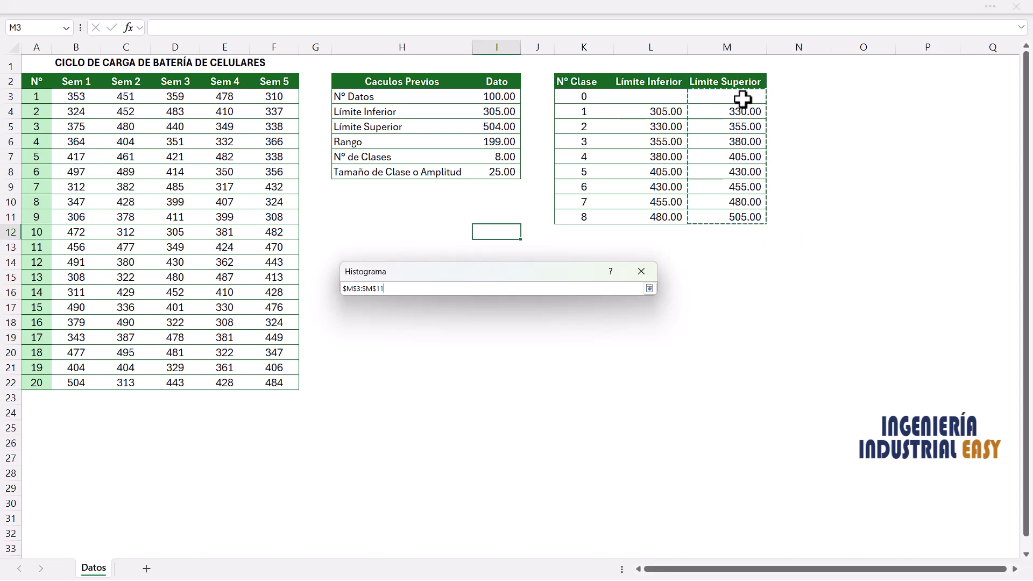
key("Return")
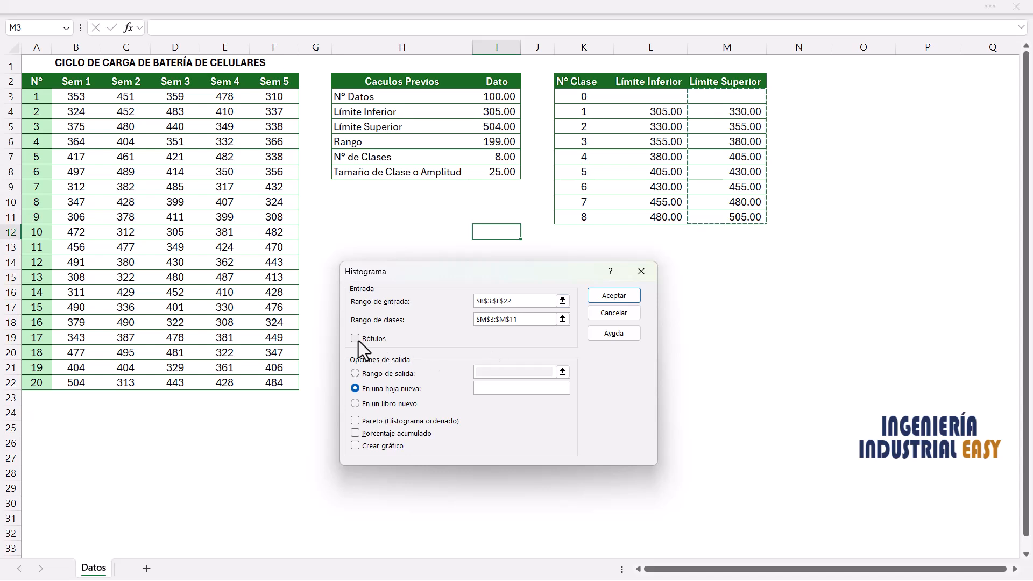
left_click(356, 338)
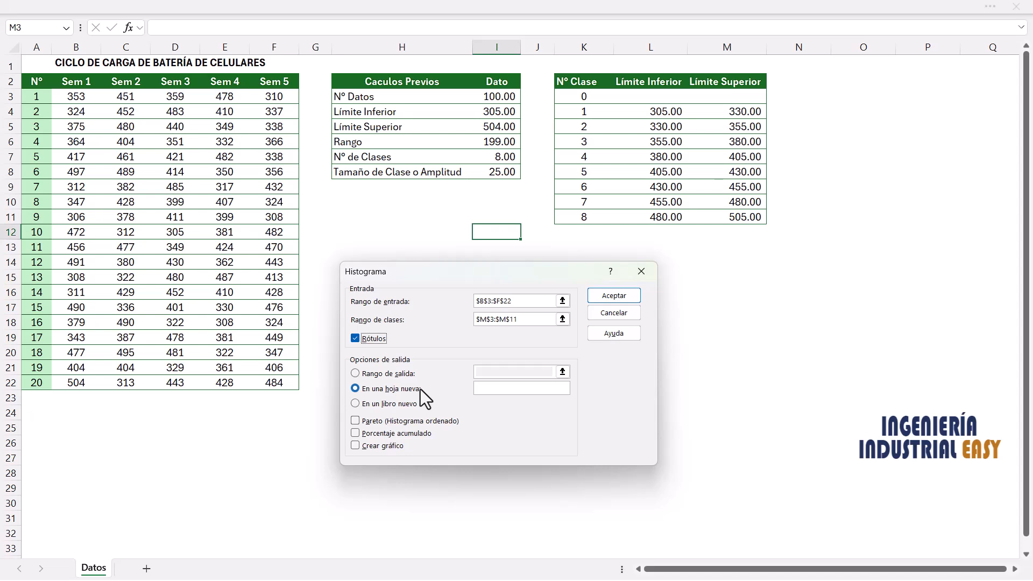
Generate the histogram on a new sheet named Histograma, including the cumulative percentage and a chart
left_click(497, 388)
type("Histograma")
left_click(355, 445)
left_click(355, 434)
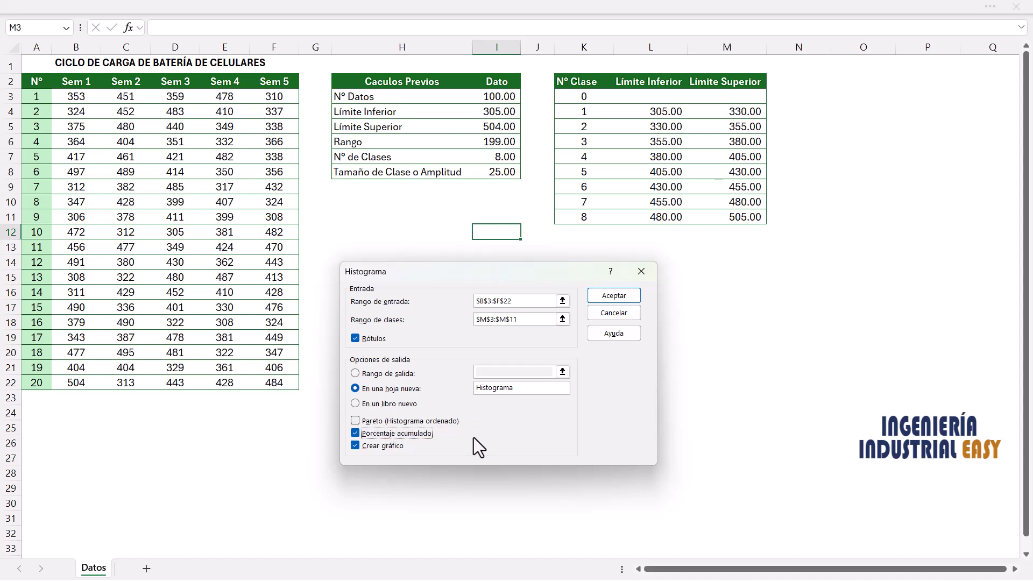
left_click(615, 296)
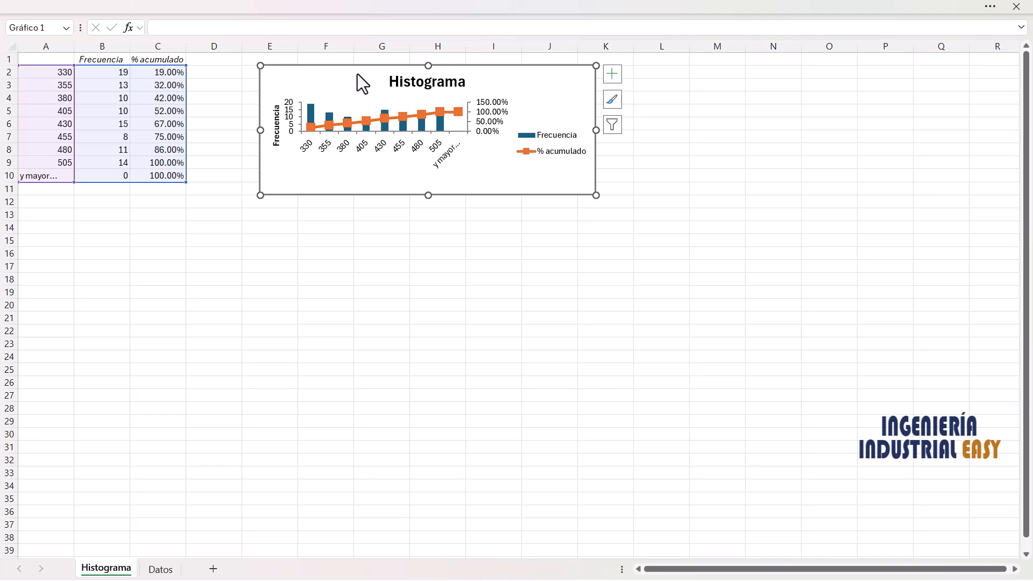
Move the histogram chart below the frequency table and make it taller, spanning about rows 14 to 28
left_click_drag(358, 74, 171, 255)
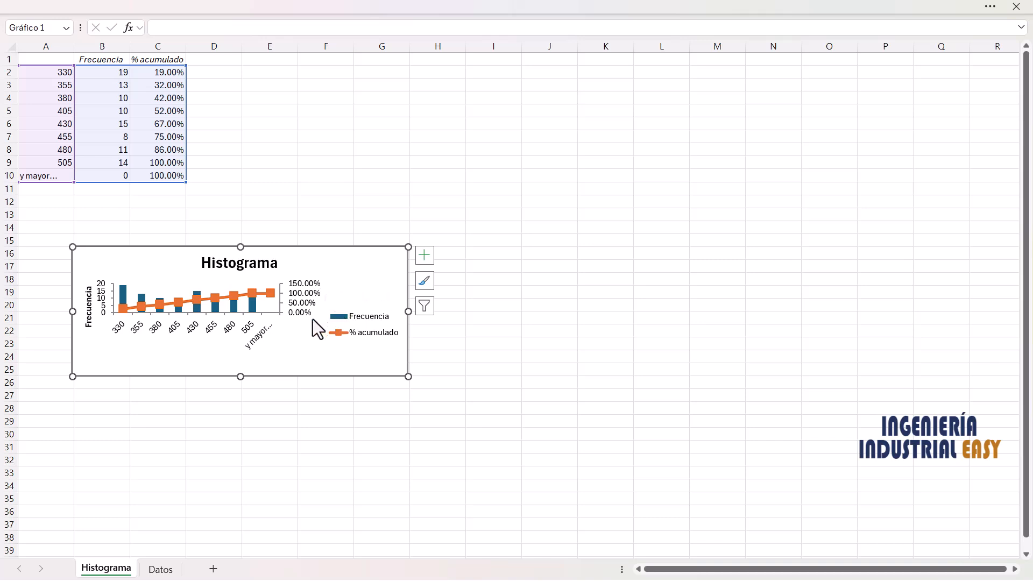
left_click(309, 179)
left_click_drag(58, 63, 173, 176)
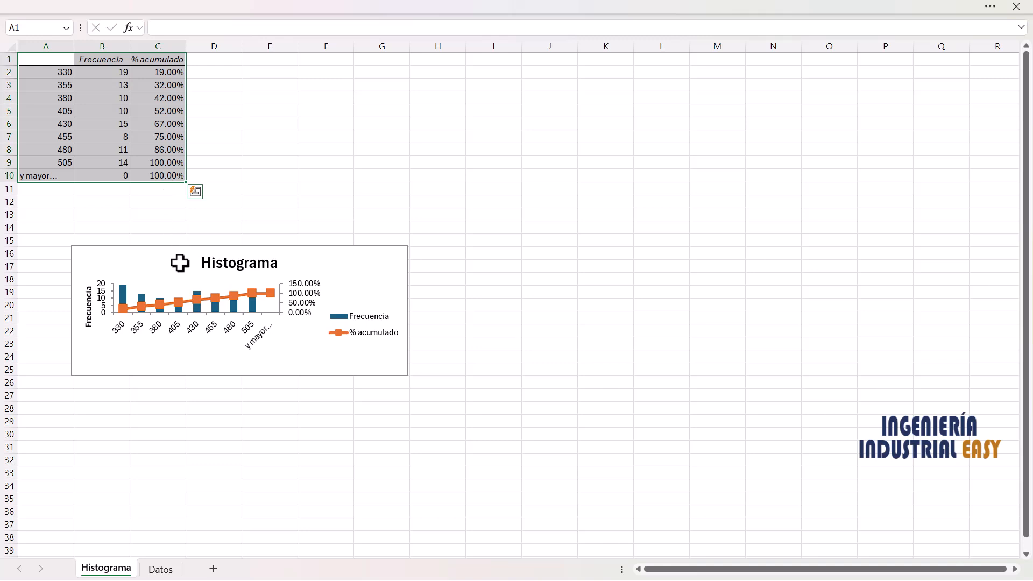
left_click(353, 280)
left_click_drag(240, 375, 240, 441)
left_click_drag(316, 292, 302, 266)
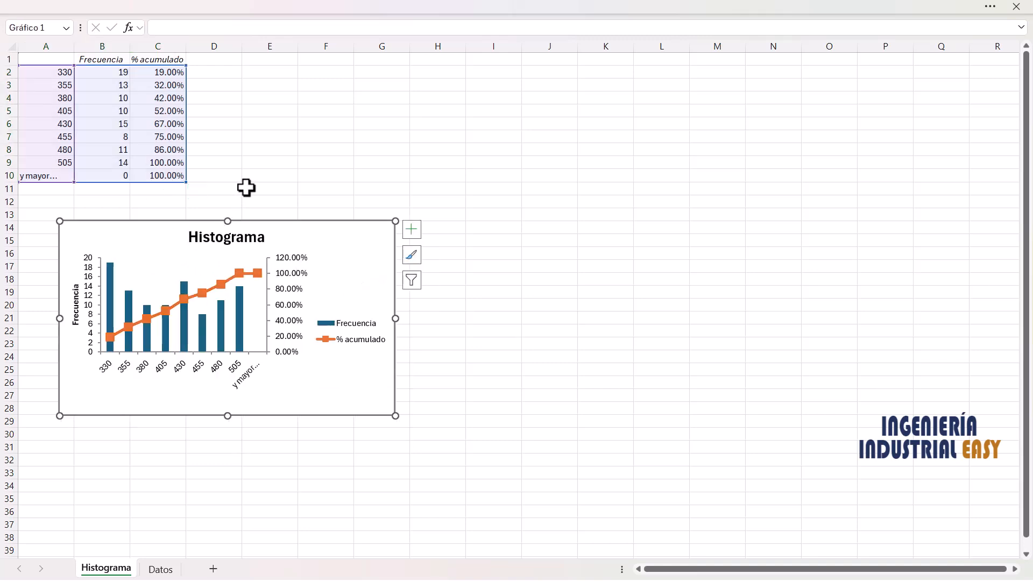
left_click(280, 189)
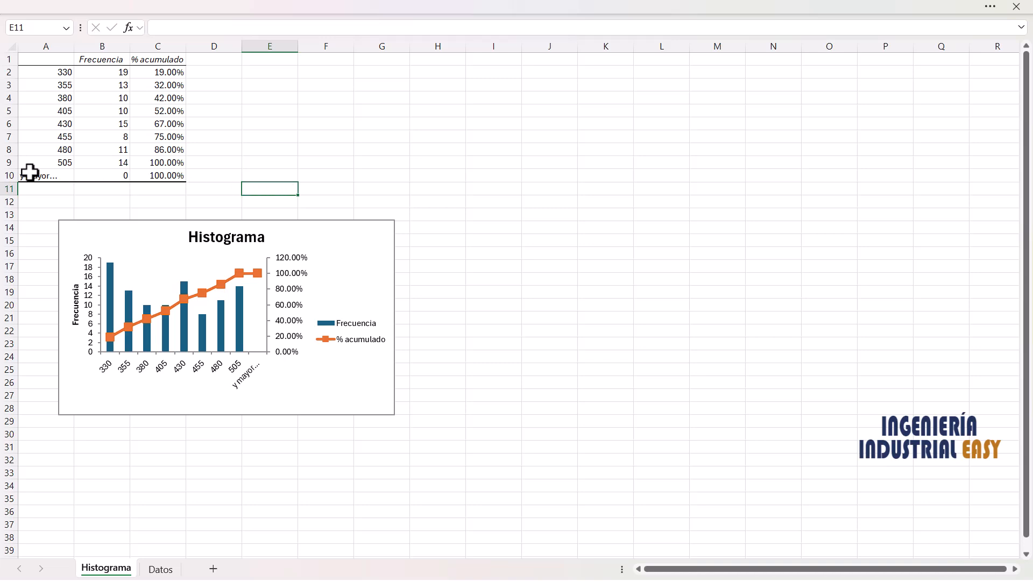
Remove row 10 with the "y mayor..." class and move the histogram chart to span about rows 16 to 30
left_click(10, 176)
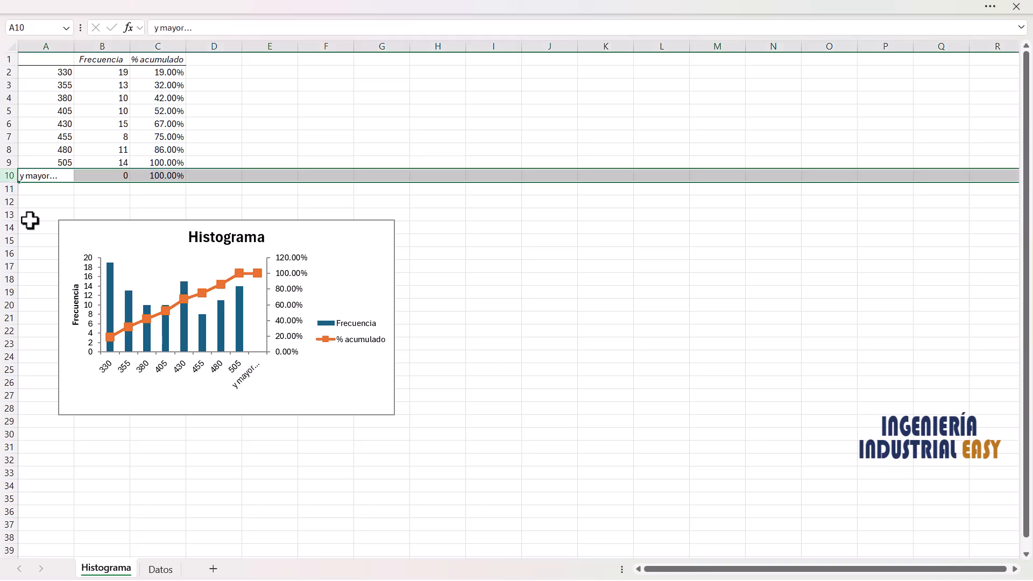
key("Delete")
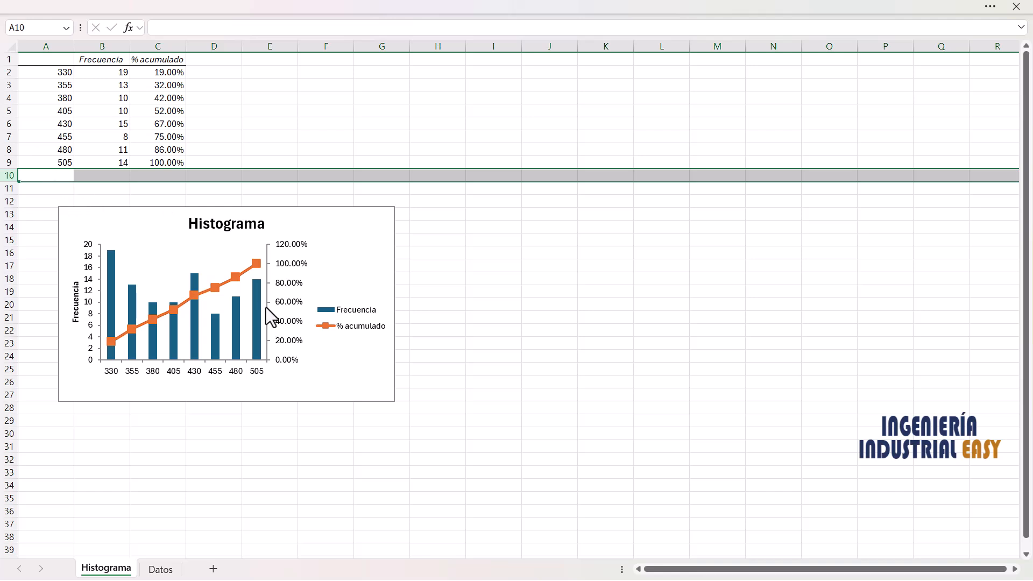
left_click_drag(272, 318, 343, 357)
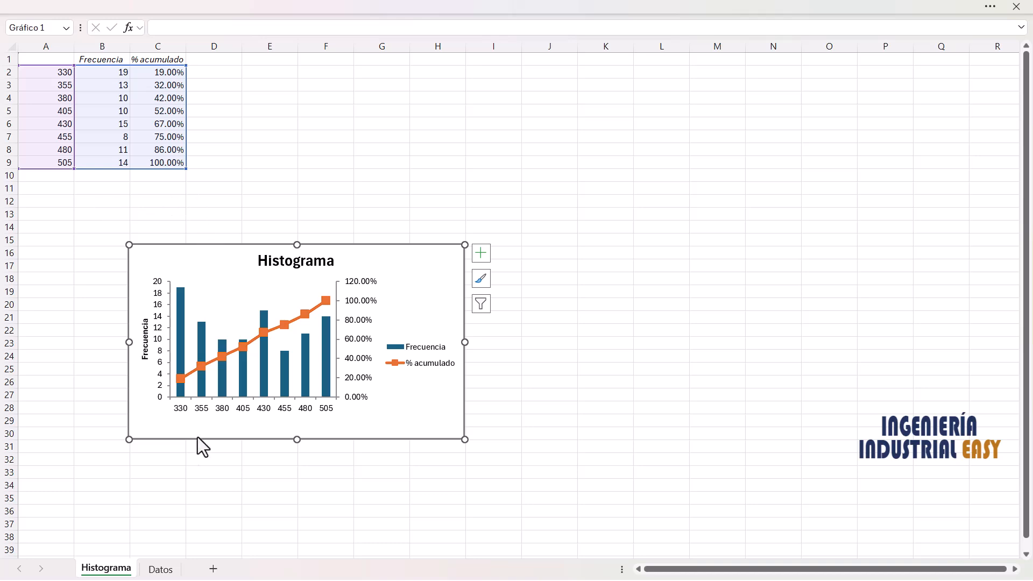
Check the class limits on the Datos sheet, head Histograma cell A1 "Limíte Superior" and fit column A's width to it
left_click(160, 569)
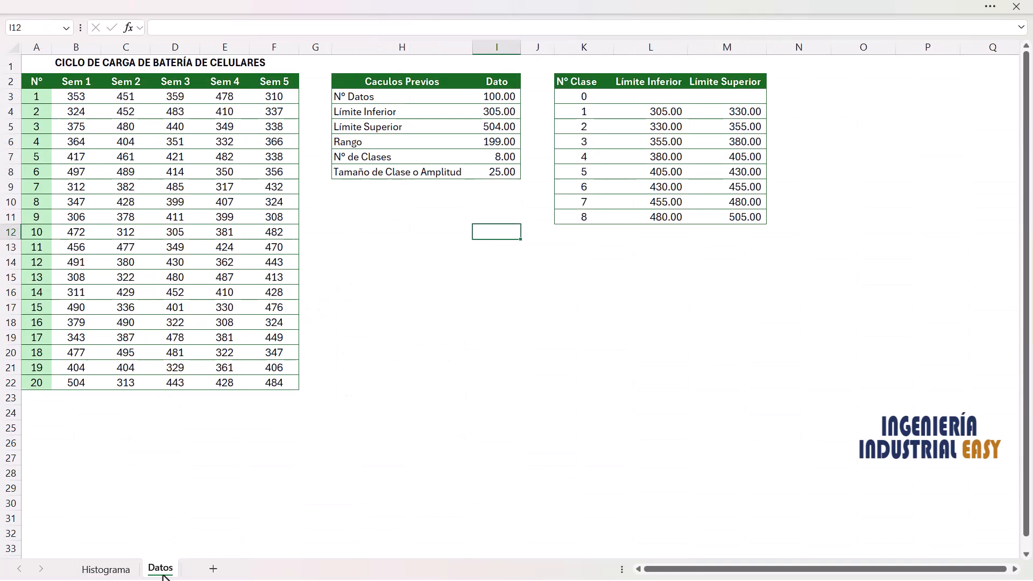
left_click(741, 97)
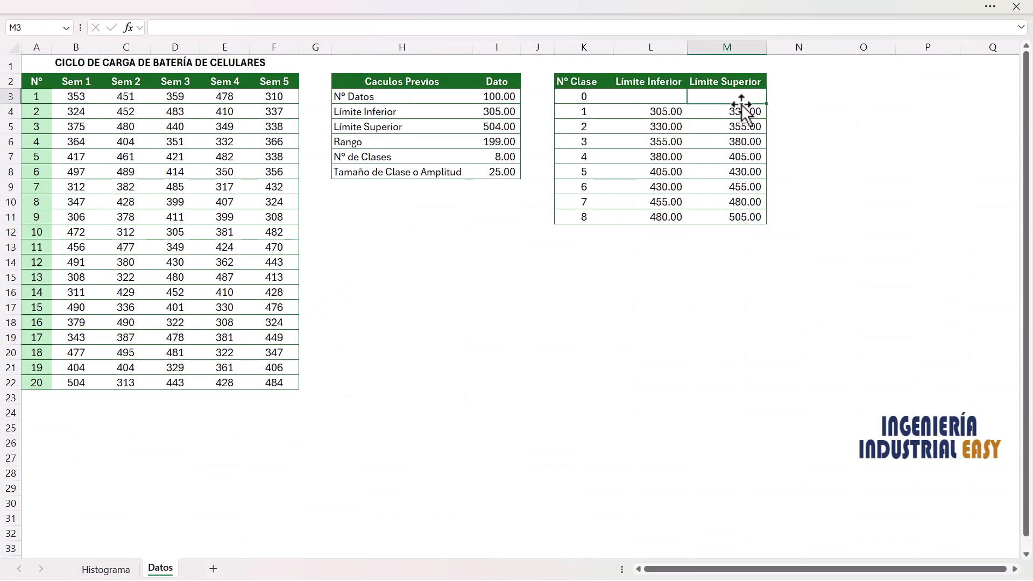
left_click(106, 570)
left_click(59, 59)
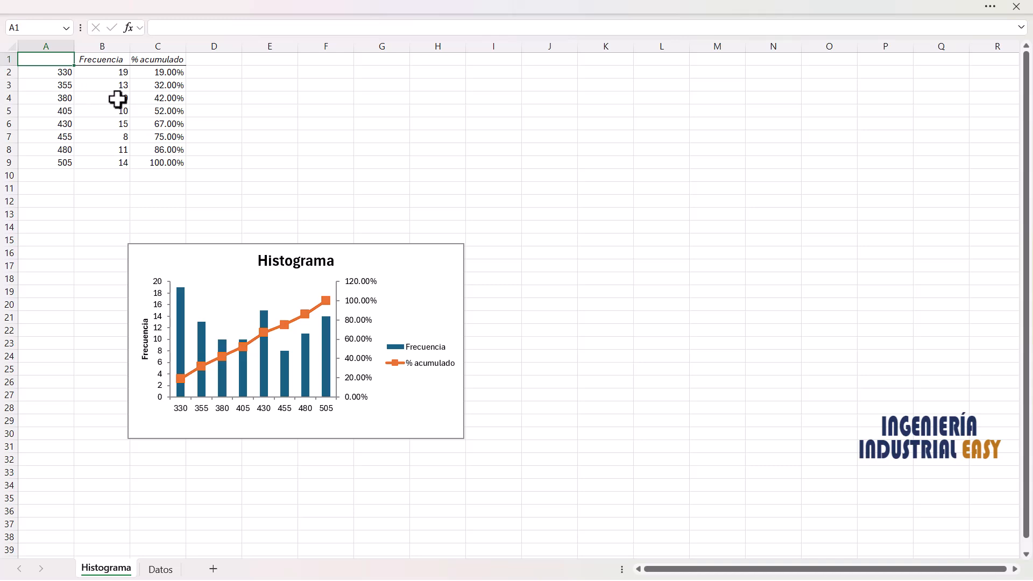
left_click(92, 152)
left_click(66, 57)
type("Limite Superior")
key("Return")
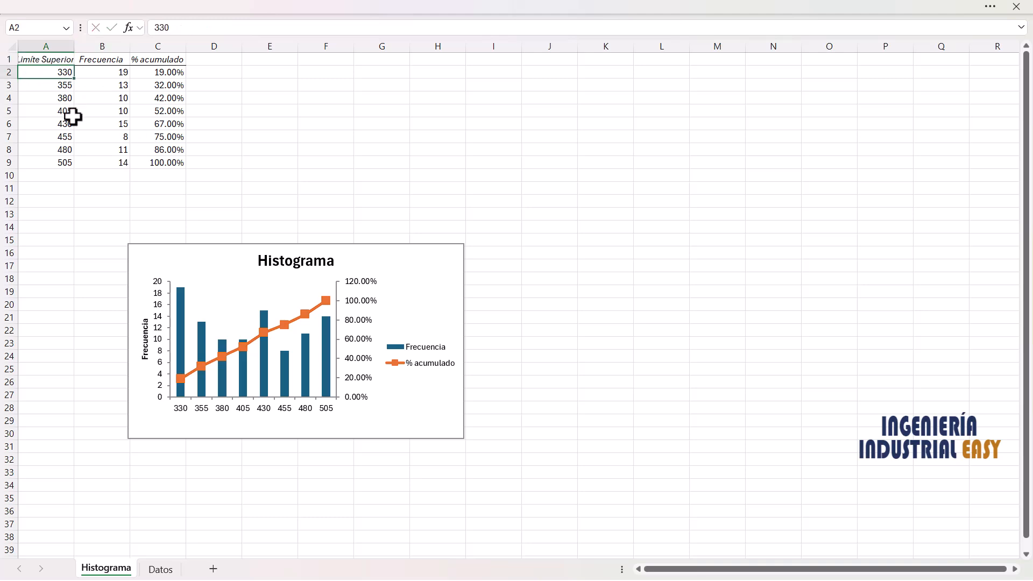
double_click(74, 46)
Insert a column before the upper limits and head it "Limíte Inferior", adapting a copy of the neighbouring heading
left_click(69, 41)
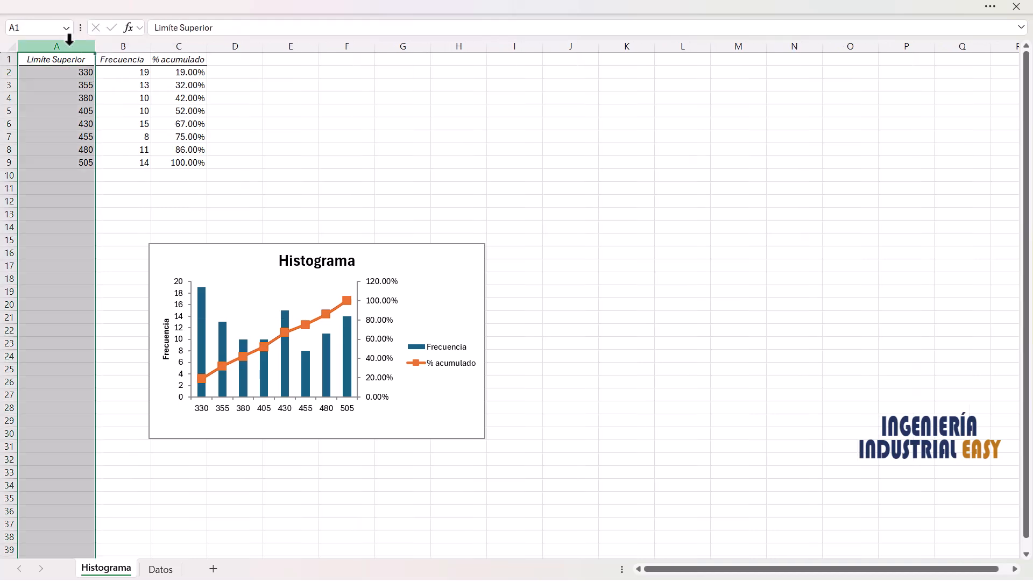
key("ctrl+plus")
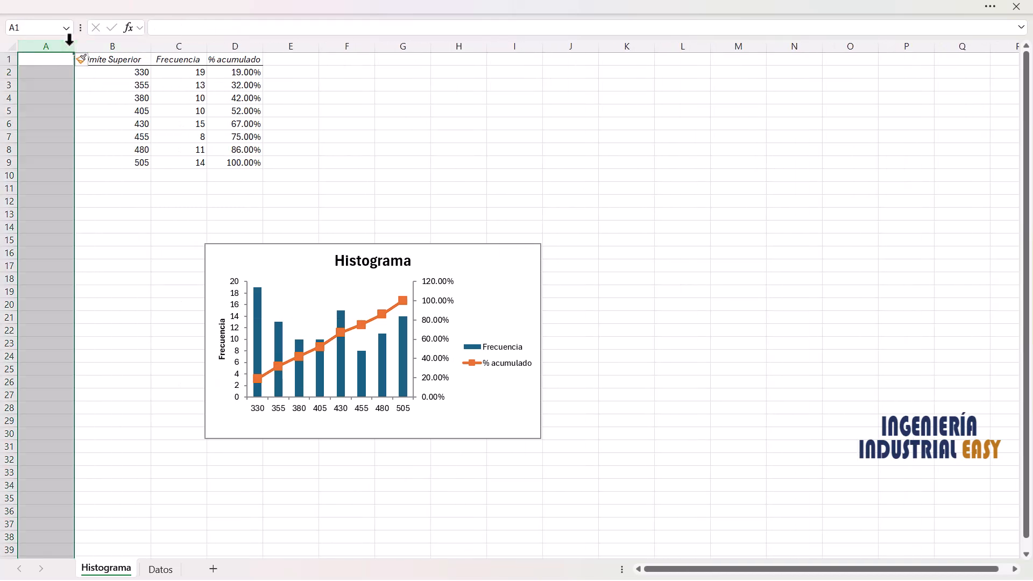
left_click(118, 61)
key("ctrl+c")
key("Left")
key("ctrl+v")
key("F2")
key("BackSpace")
key("BackSpace")
key("BackSpace")
key("BackSpace")
key("BackSpace")
type("Inferior")
key("Return")
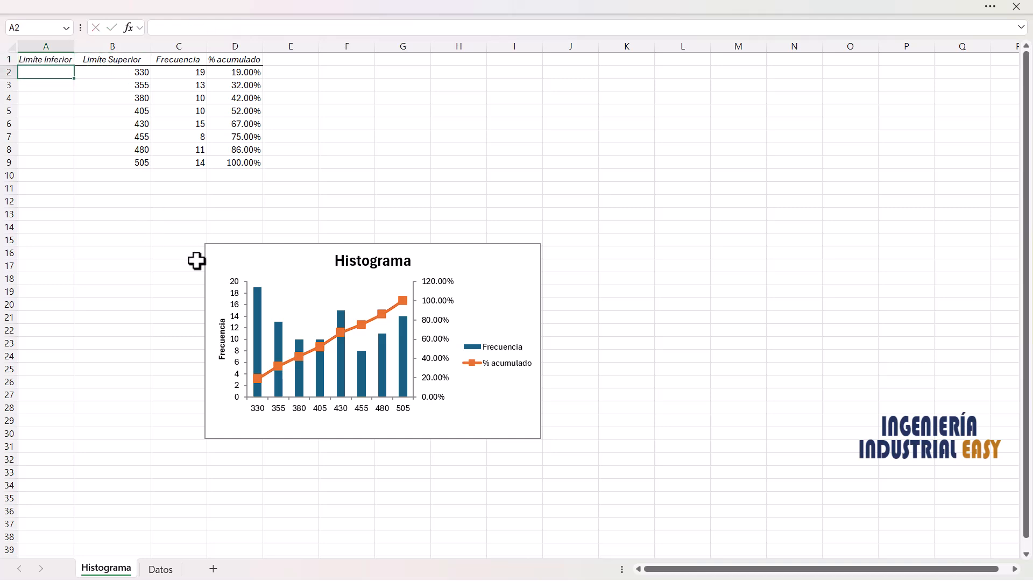
Link cell A2 to the first lower limit on the Datos sheet with =Datos!L4
type("=")
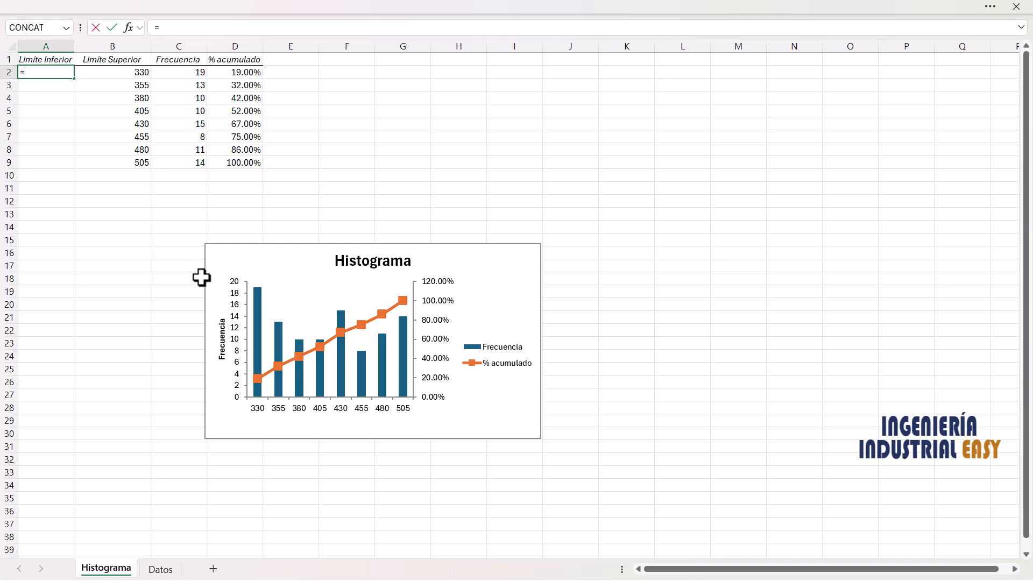
left_click(161, 569)
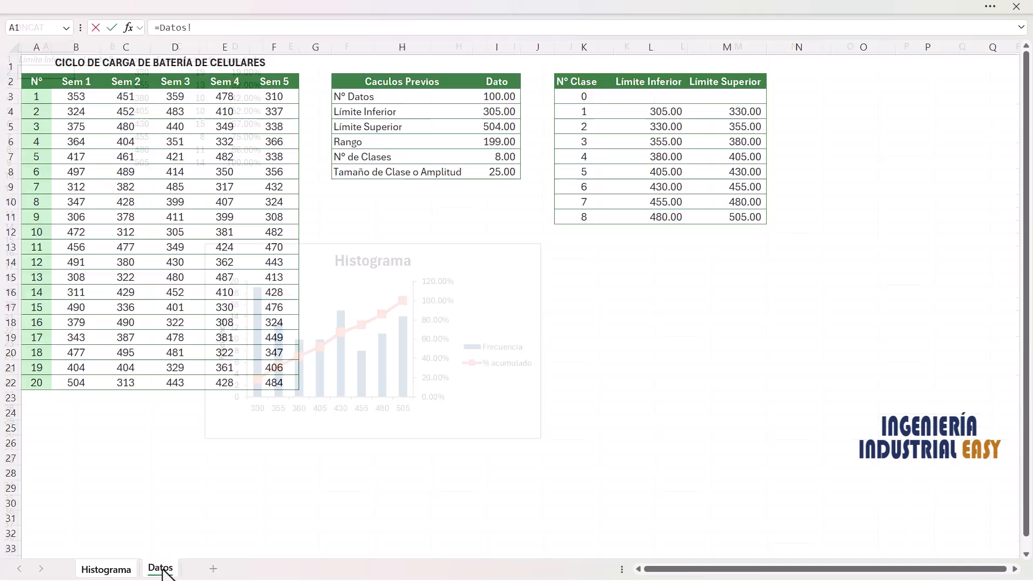
left_click(667, 111)
key("Return")
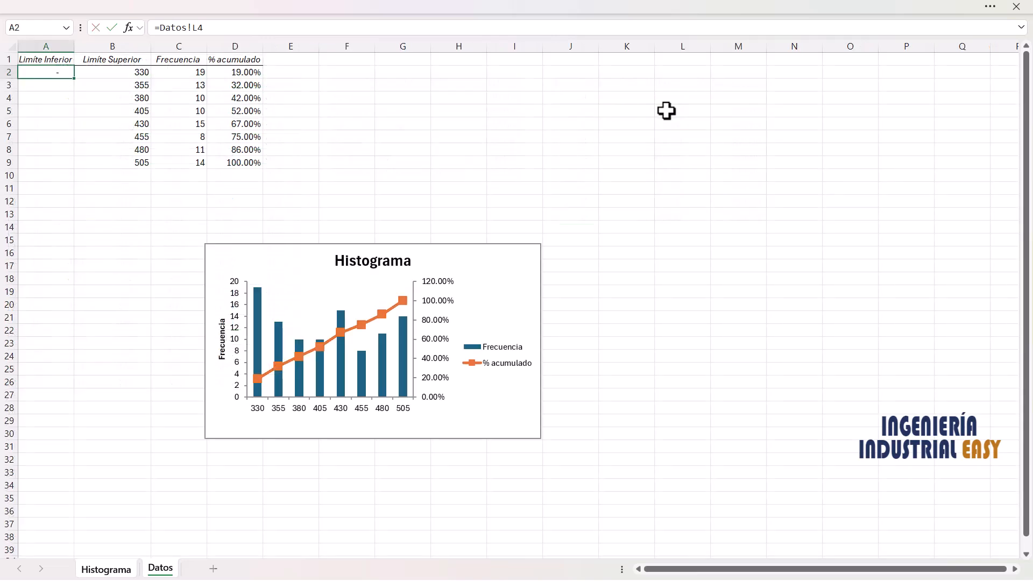
key("Right")
key("Up")
key("Left")
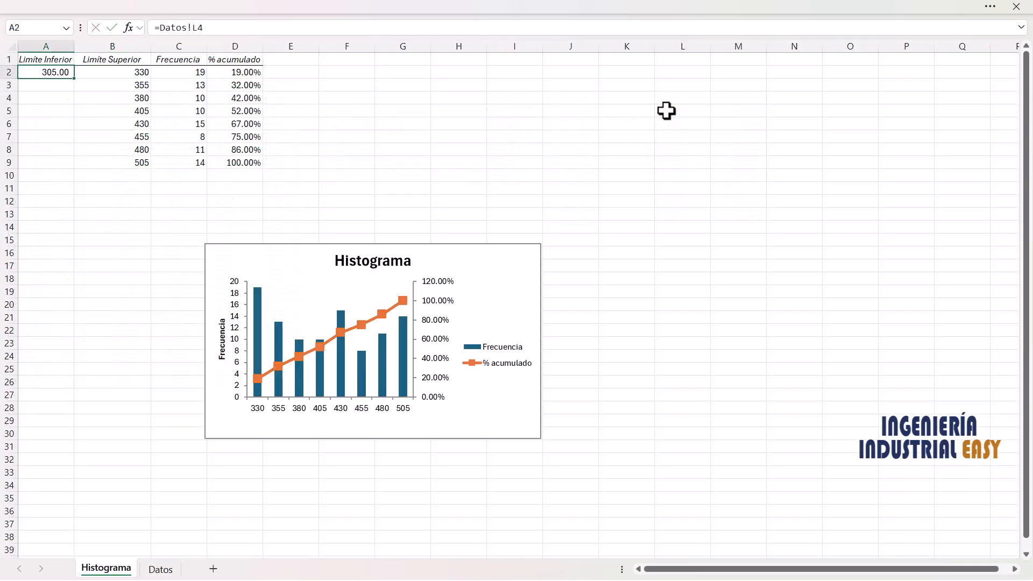
Fill the lower-limit link from A2 down to A9
key("shift+Down")
key("shift+Down")
key("shift+Down")
key("shift+Down")
key("shift+Down")
key("shift+Down")
key("shift+Down")
key("ctrl+d")
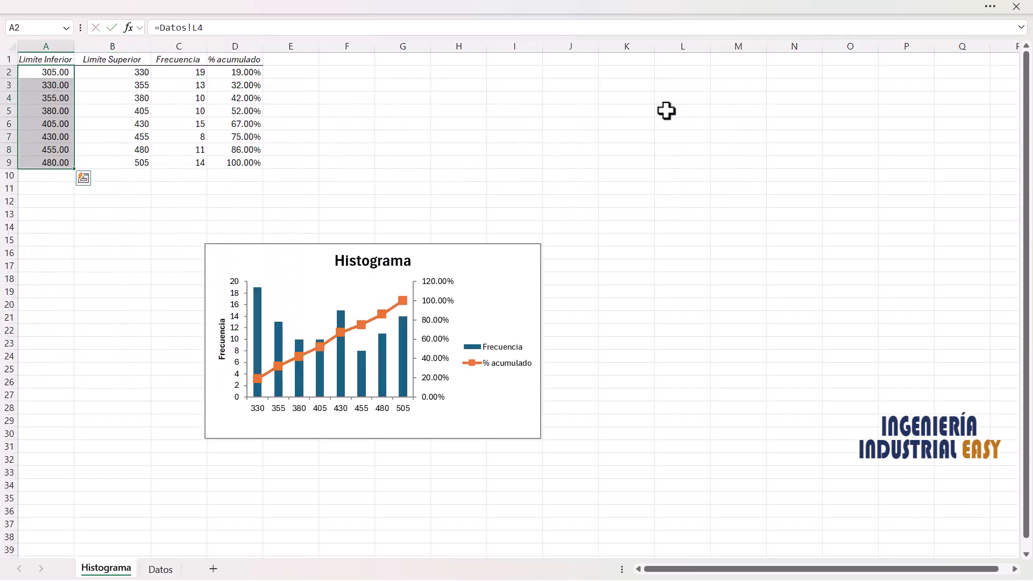
left_click(55, 83)
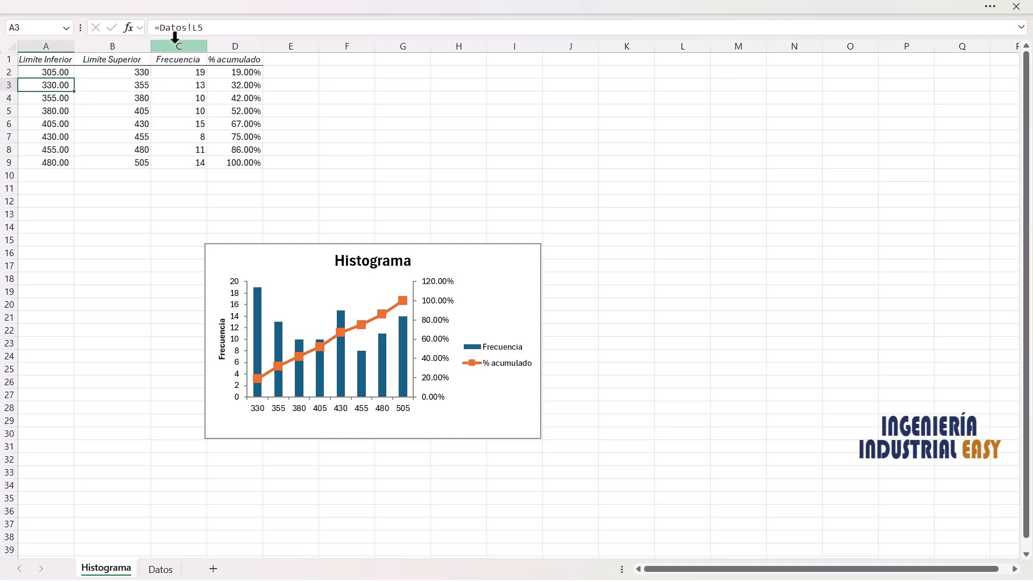
Insert a column before Frecuencia and head it "Marca"
left_click(175, 36)
key("ctrl+plus")
left_click(205, 64)
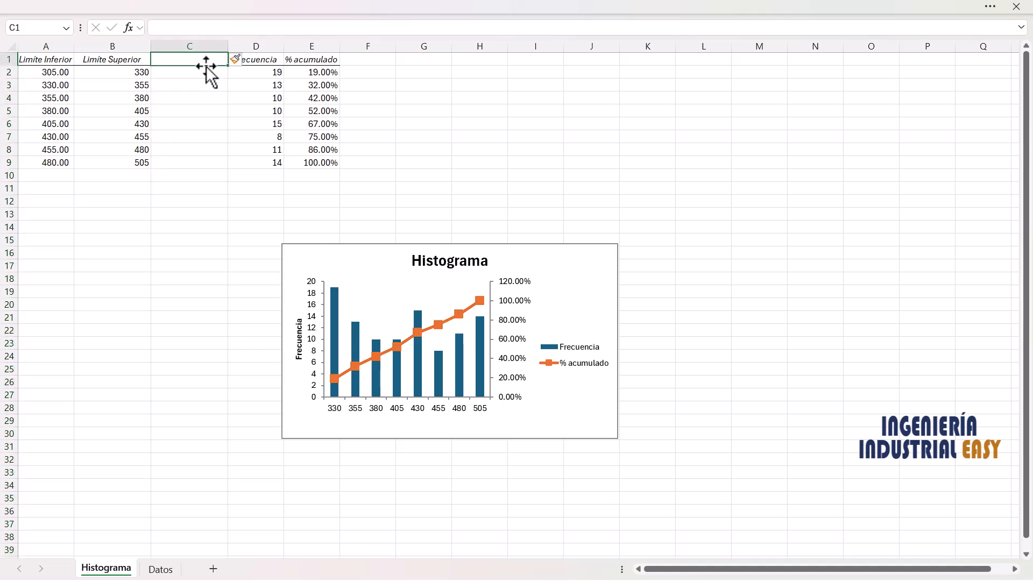
type("Marca")
key("Return")
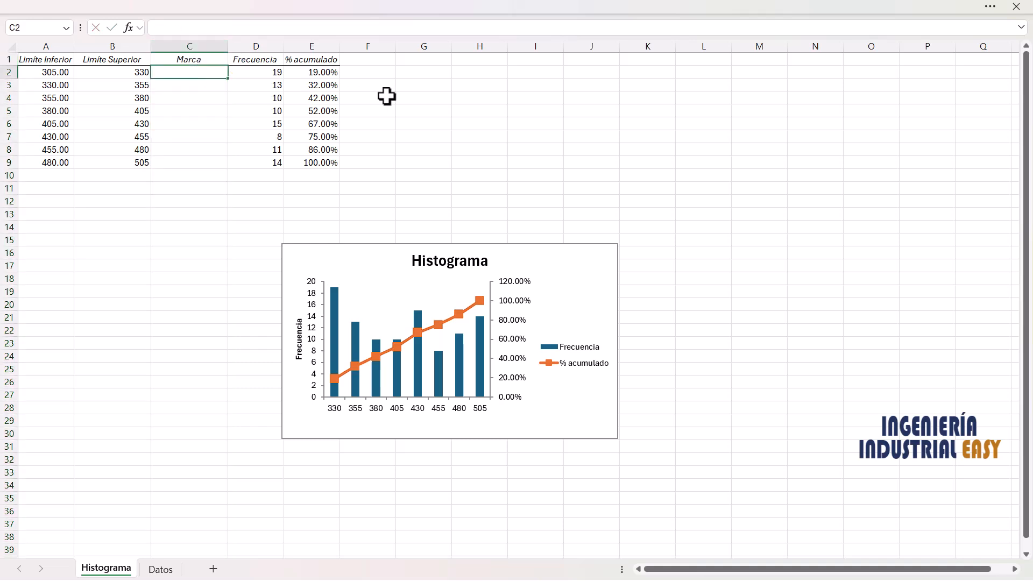
Calculate the first class mark in C2 with =PROMEDIO(A2:B2)
type("=PROMEDIO(")
left_click(72, 71)
left_click_drag(72, 71, 97, 76)
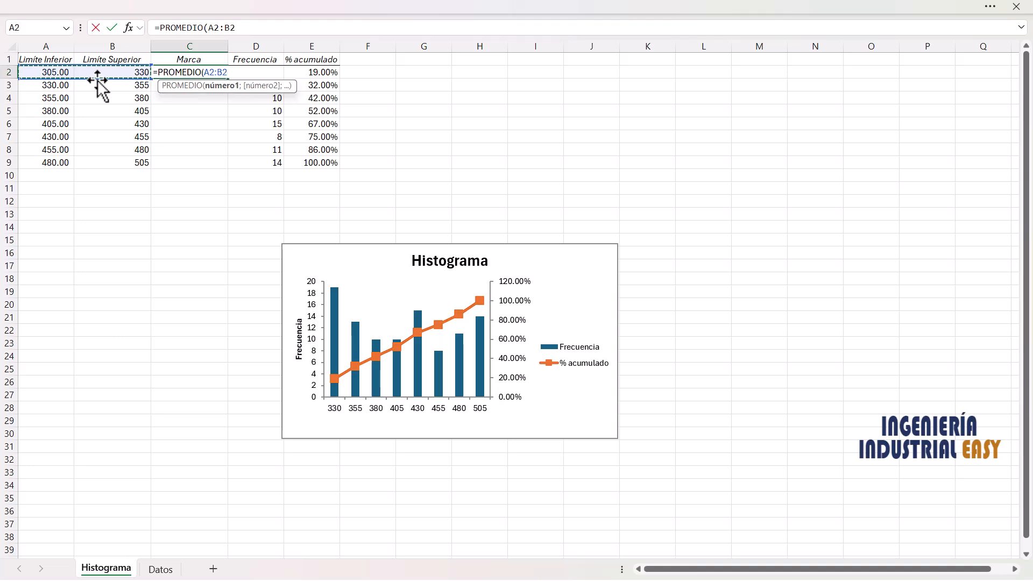
type(")")
key("Return")
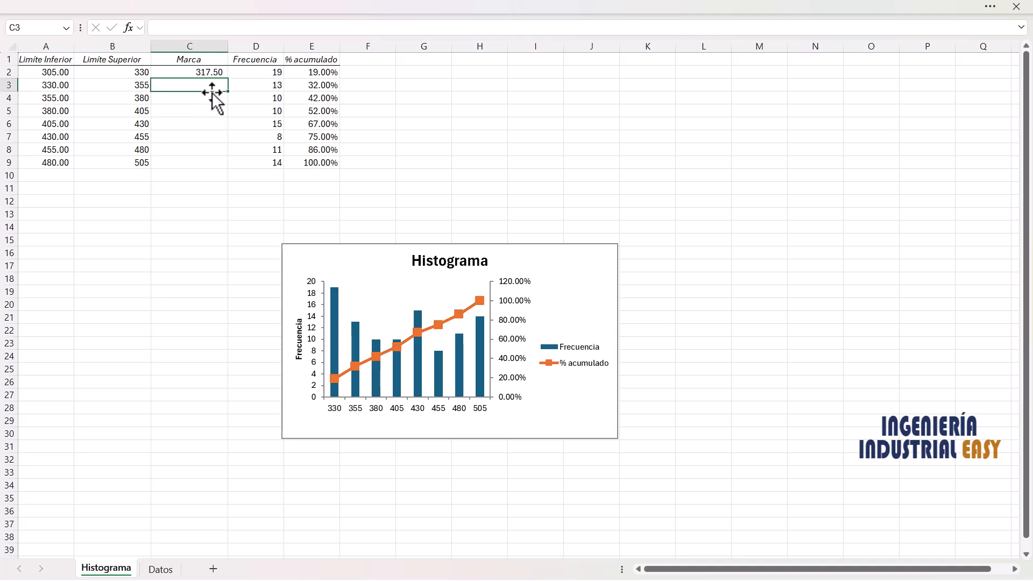
left_click(208, 76)
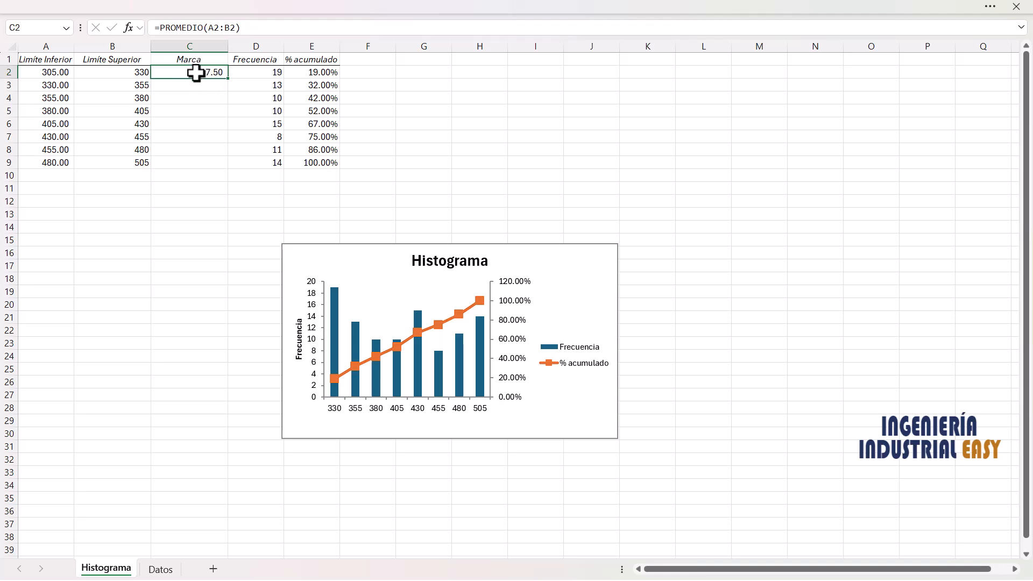
Format the class mark in C2 without decimals and copy its formula down to C9
right_click(196, 72)
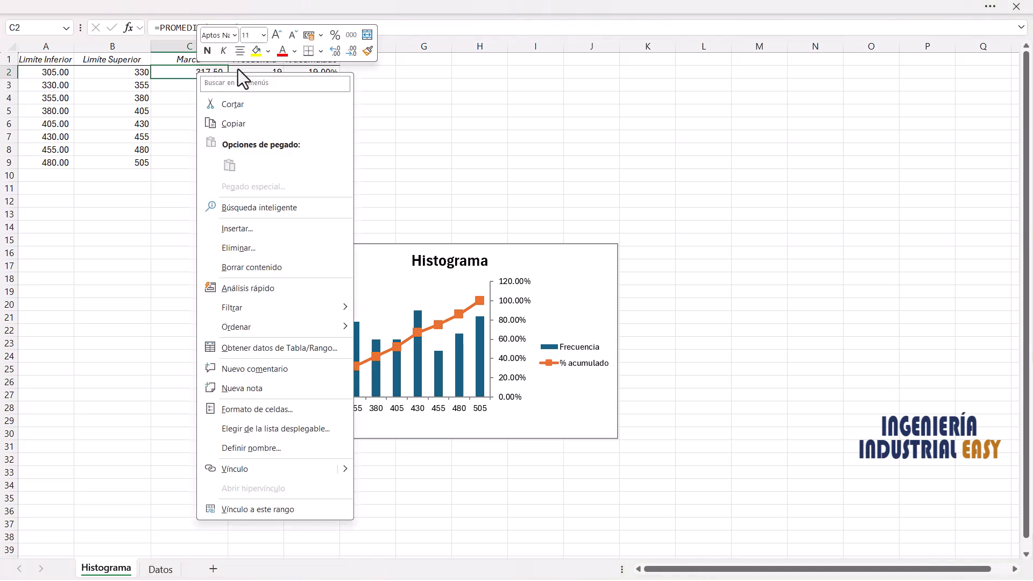
left_click(353, 51)
left_click(353, 54)
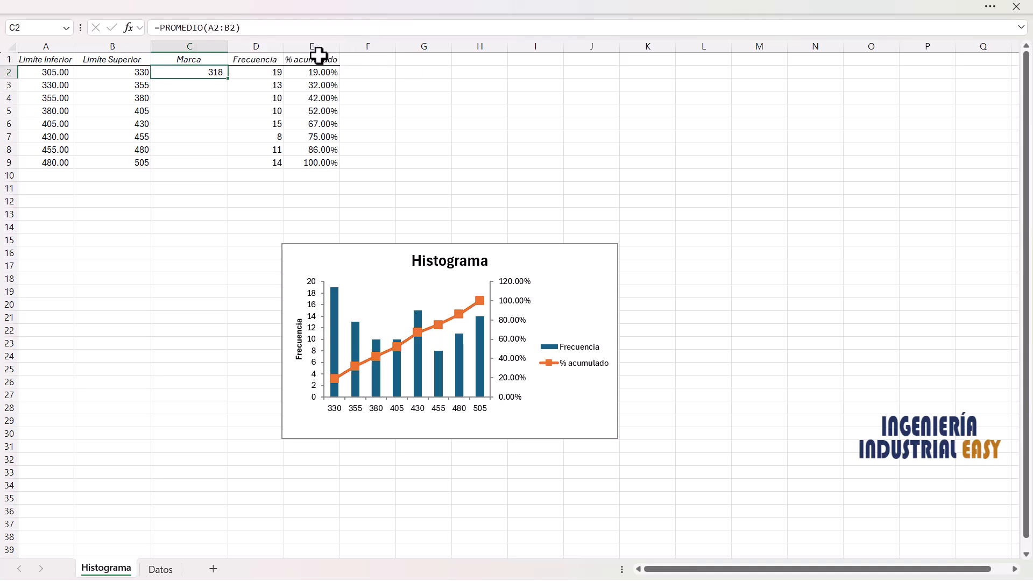
left_click_drag(229, 79, 232, 165)
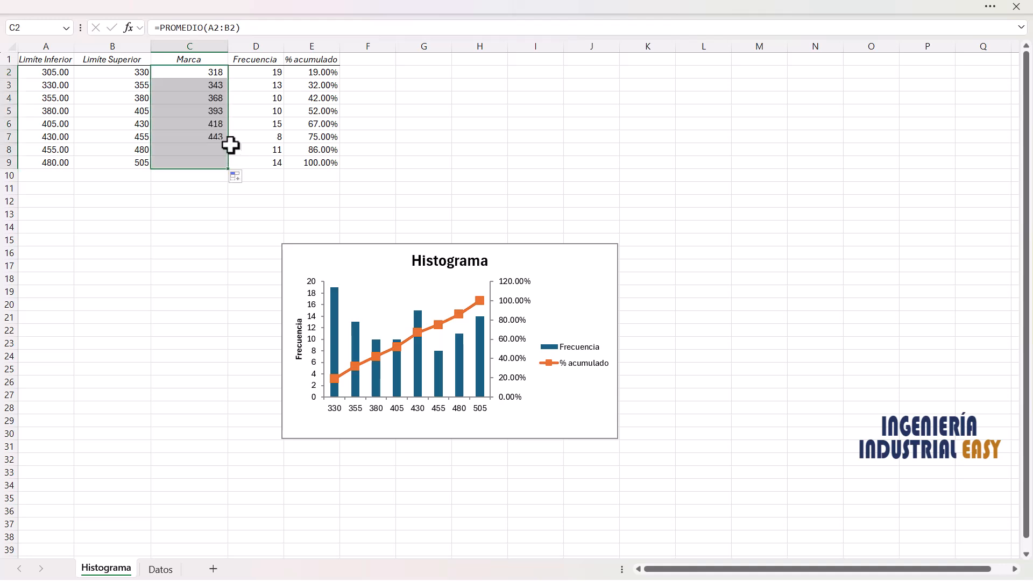
Fit the Marca column to its contents and move the histogram chart to start at about row 18 in column B
double_click(224, 47)
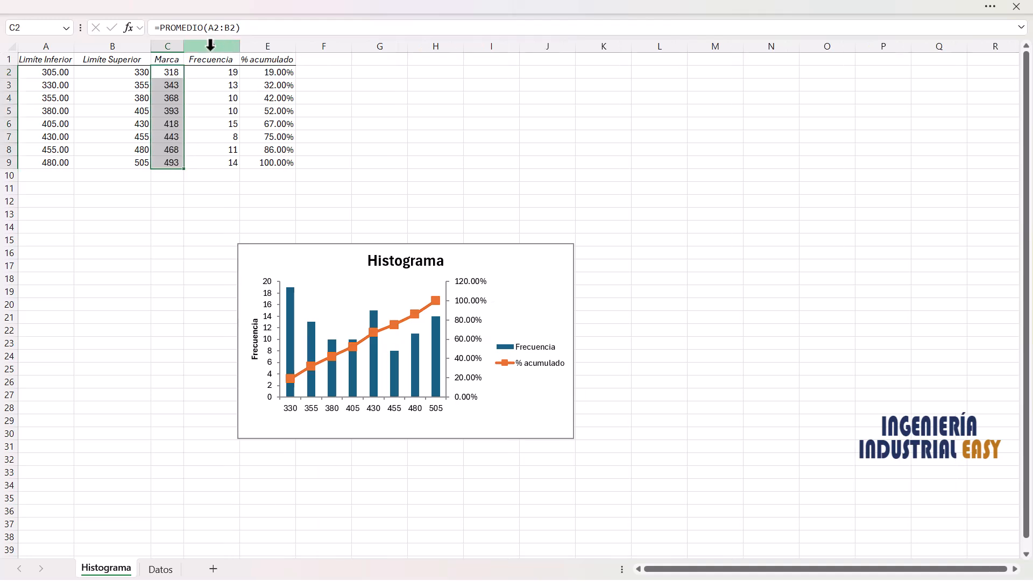
left_click(334, 247)
left_click_drag(334, 247, 164, 279)
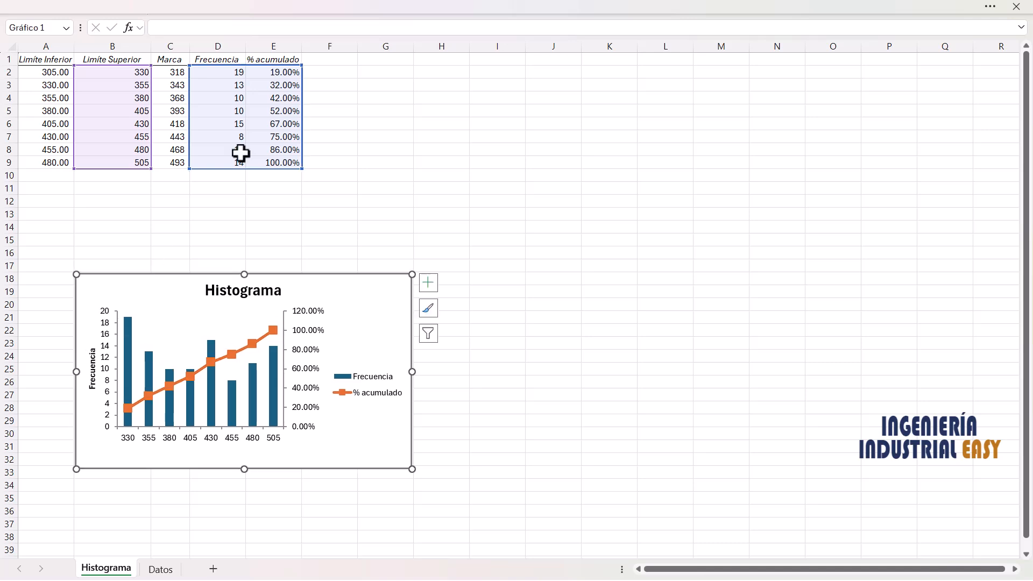
Insert a column before % acumulado and head it "F. Acumulada"
left_click(271, 45)
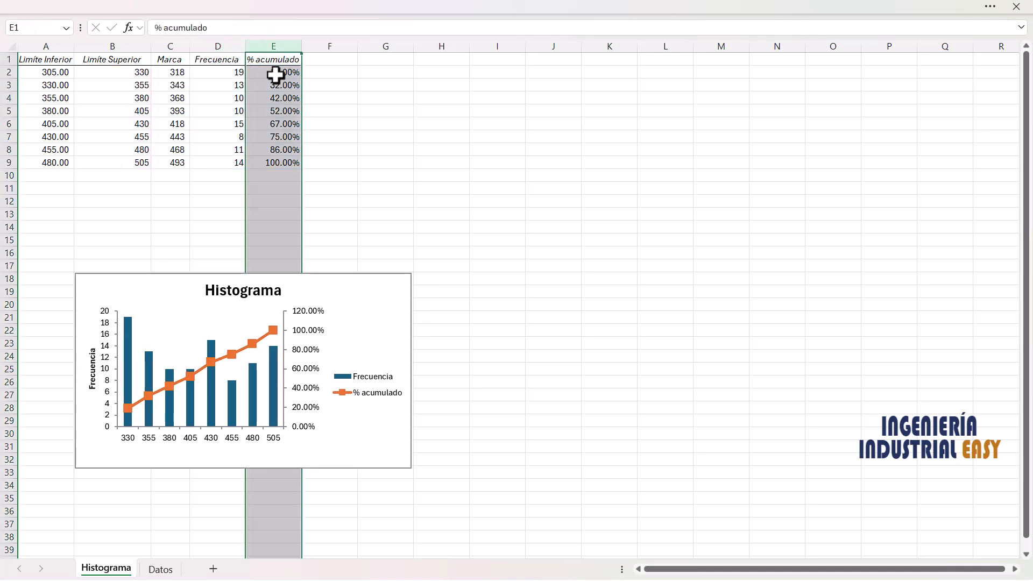
key("ctrl+plus")
key("Up")
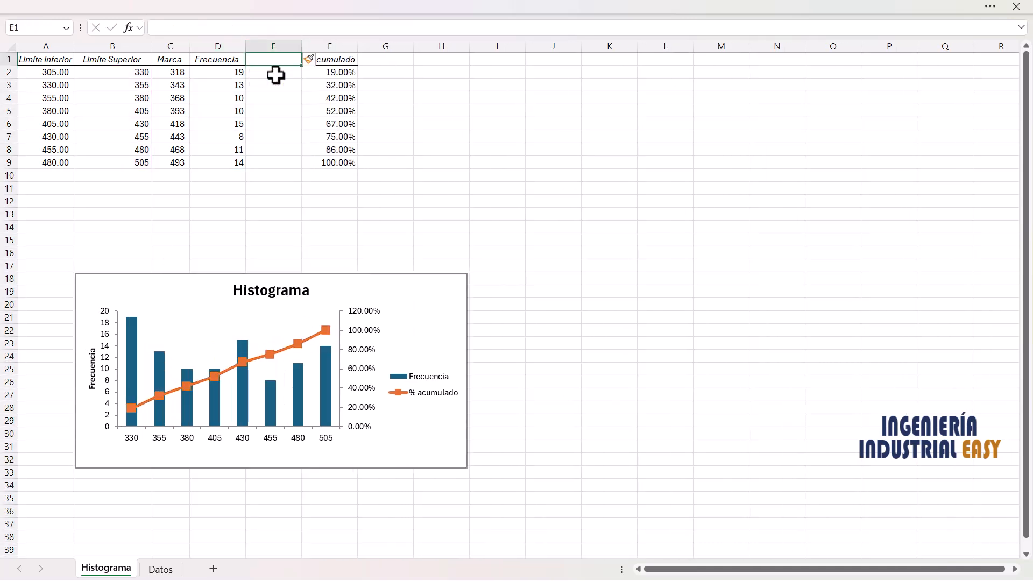
type("F. Acu")
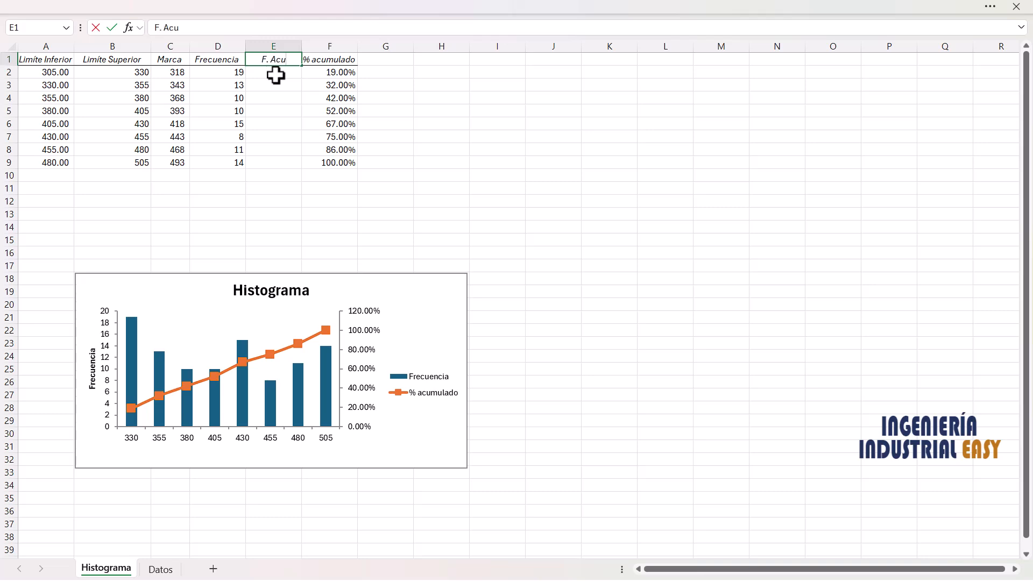
type("mulada")
key("Return")
Start the cumulative frequency with =D2 in E2 and =E2+D3 in E3
type("=")
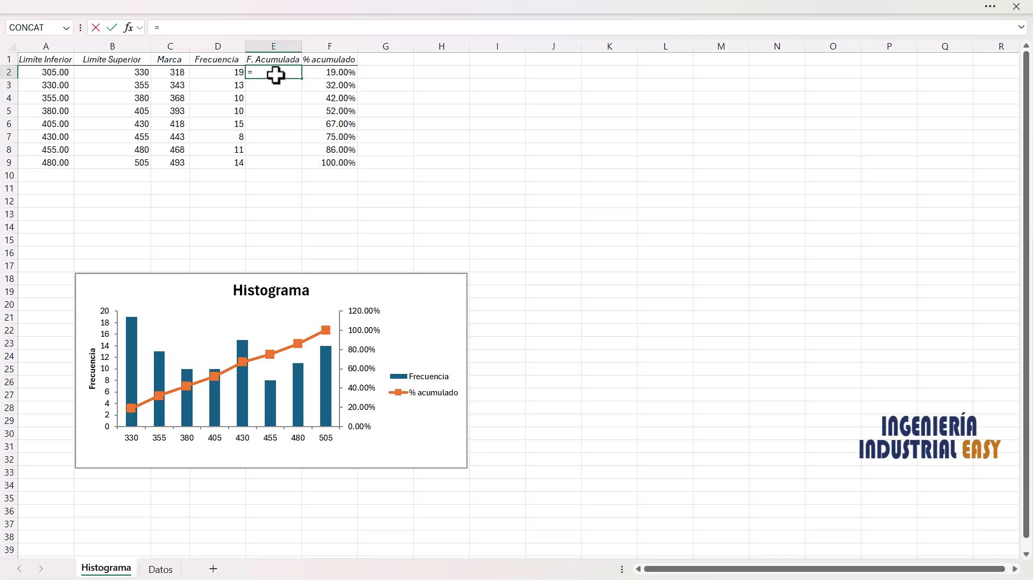
key("Left")
key("Return")
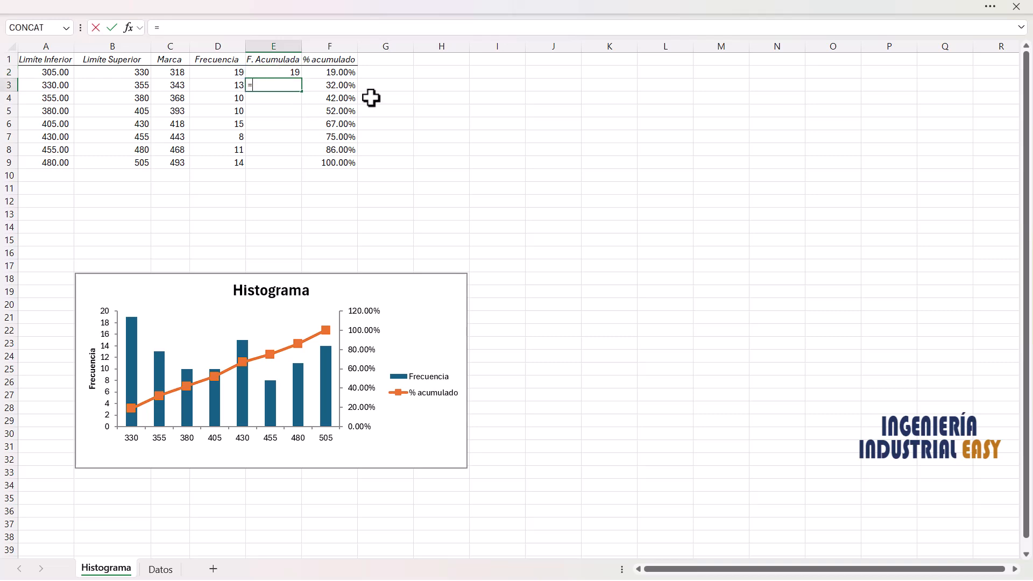
key("Up")
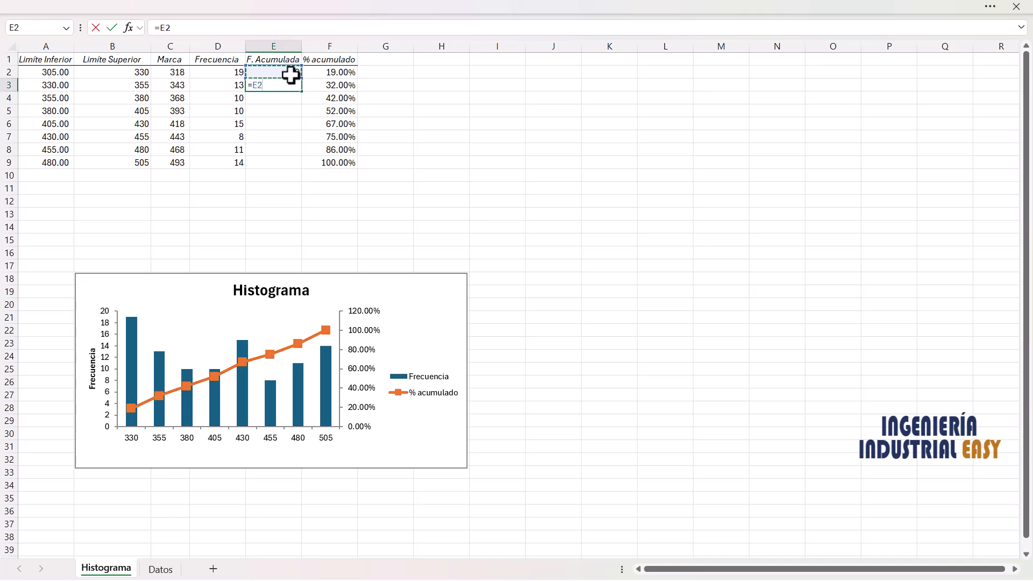
type("+")
key("Left")
key("Left")
key("Right")
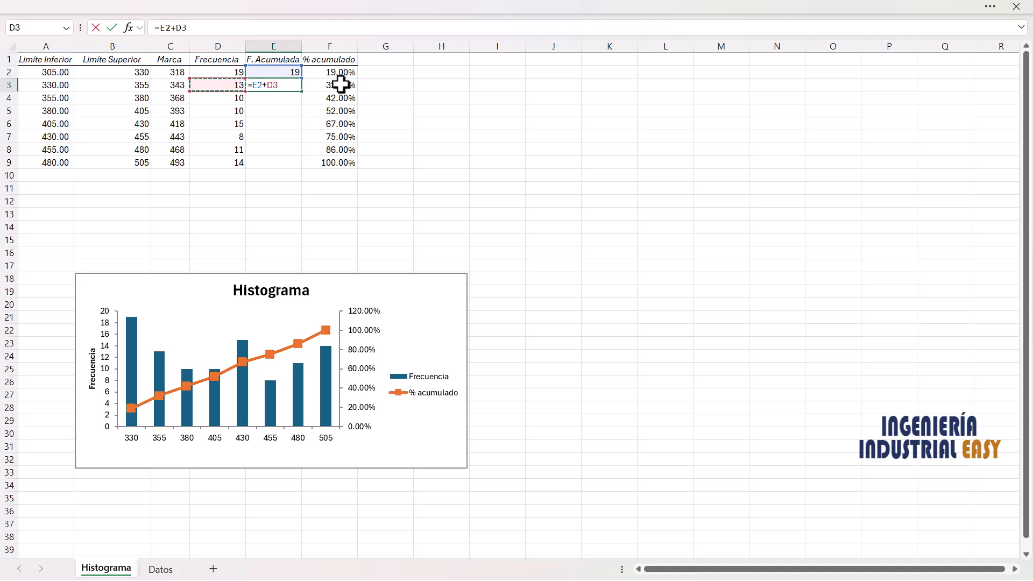
key("Return")
Fill the cumulative frequency formula from E3 down to E9 and check the filled cells
key("Up")
key("shift+Down")
key("shift+Down")
key("shift+Down")
key("shift+Down")
key("shift+Down")
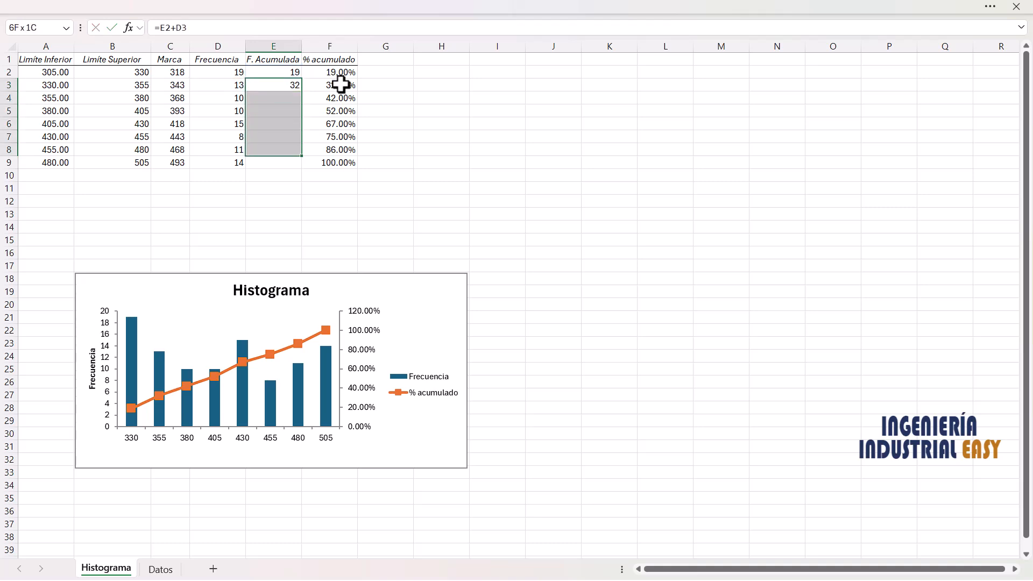
key("shift+Down")
key("F2")
key("ctrl+Return")
key("Down")
key("Down")
key("Down")
key("Down")
key("Down")
key("Down")
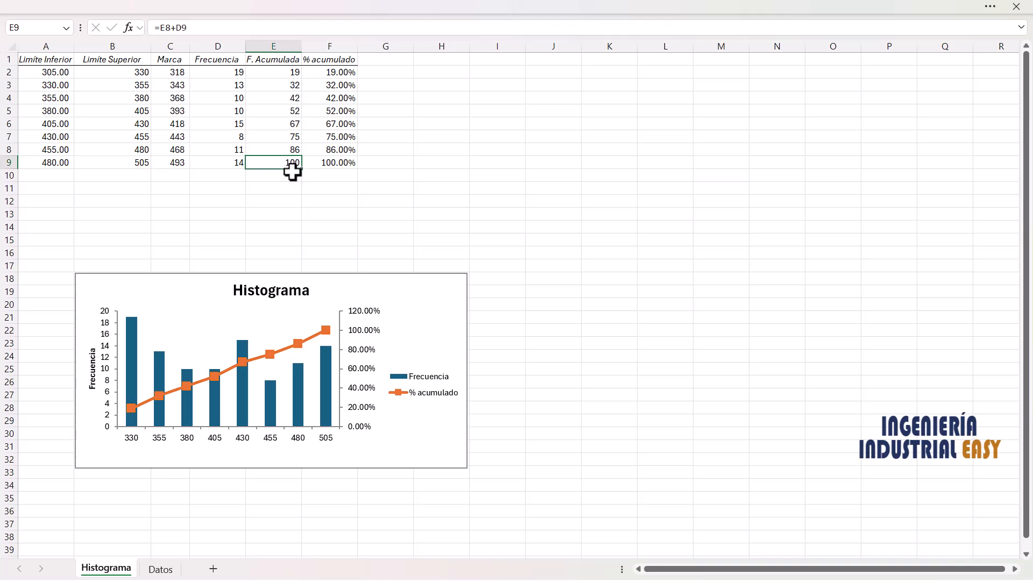
Check the data count in cell I3 of the Datos sheet and return to the Histograma sheet
left_click(164, 569)
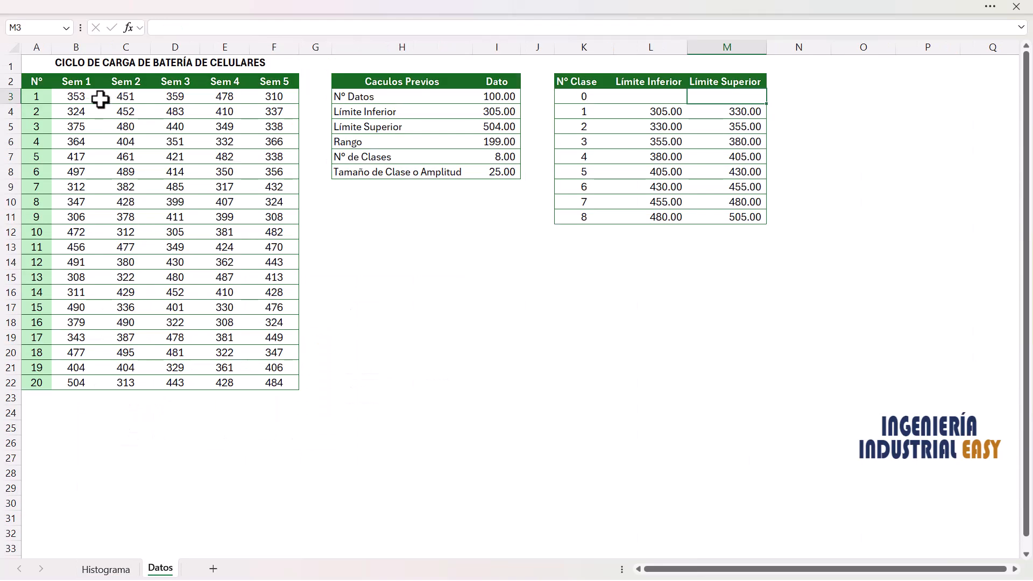
left_click(495, 94)
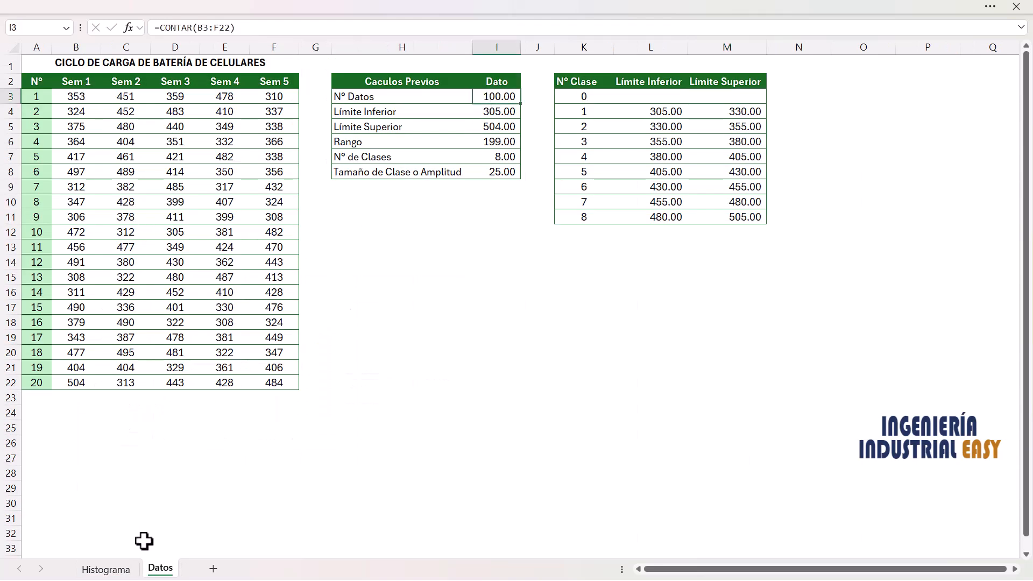
left_click(106, 569)
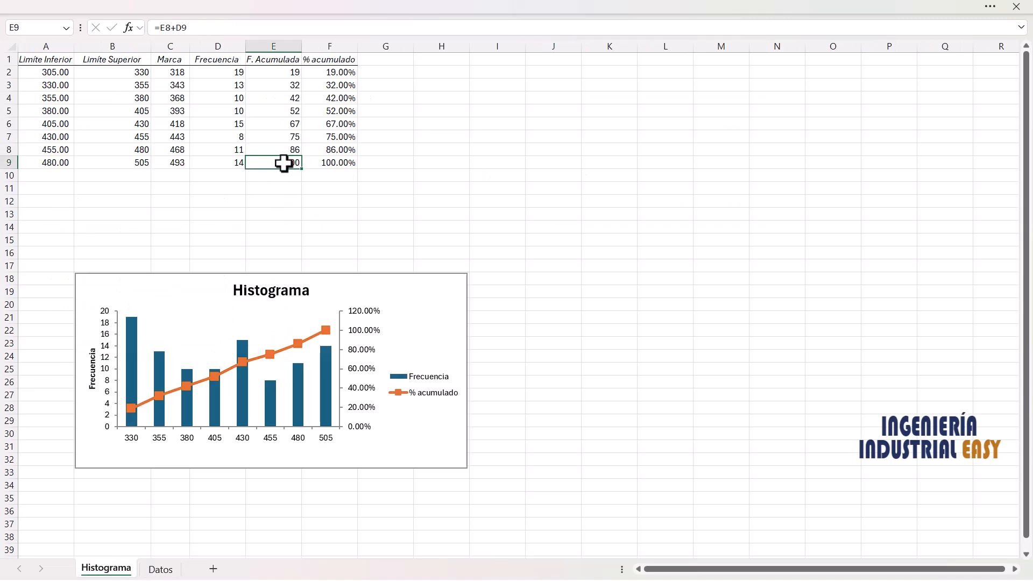
Insert a column before % acumulado, head it "% Frecuencia" and widen it slightly to fit the heading
left_click(336, 44)
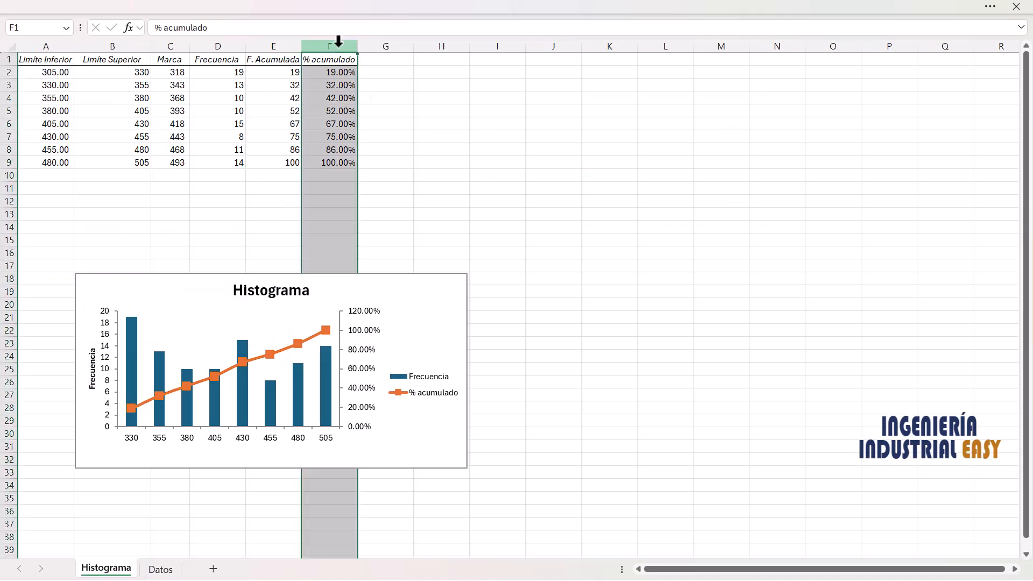
key("ctrl+plus")
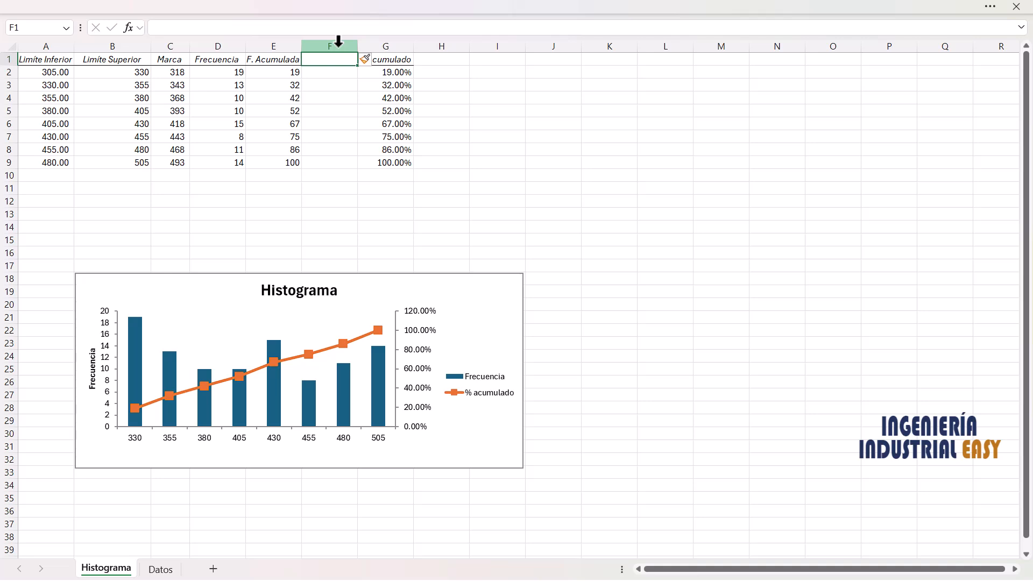
type("% Frecuencia")
key("Return")
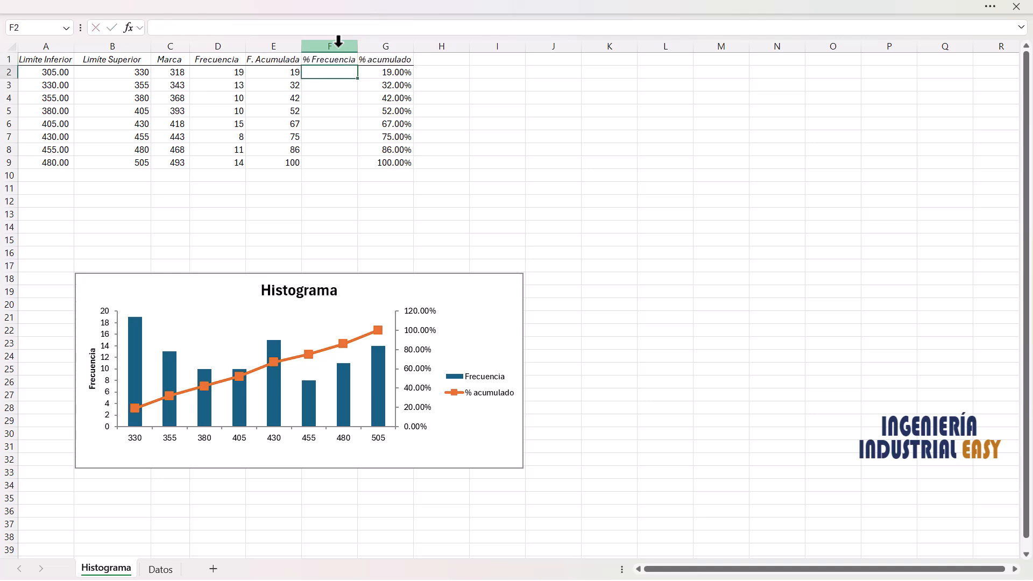
left_click_drag(358, 39, 365, 39)
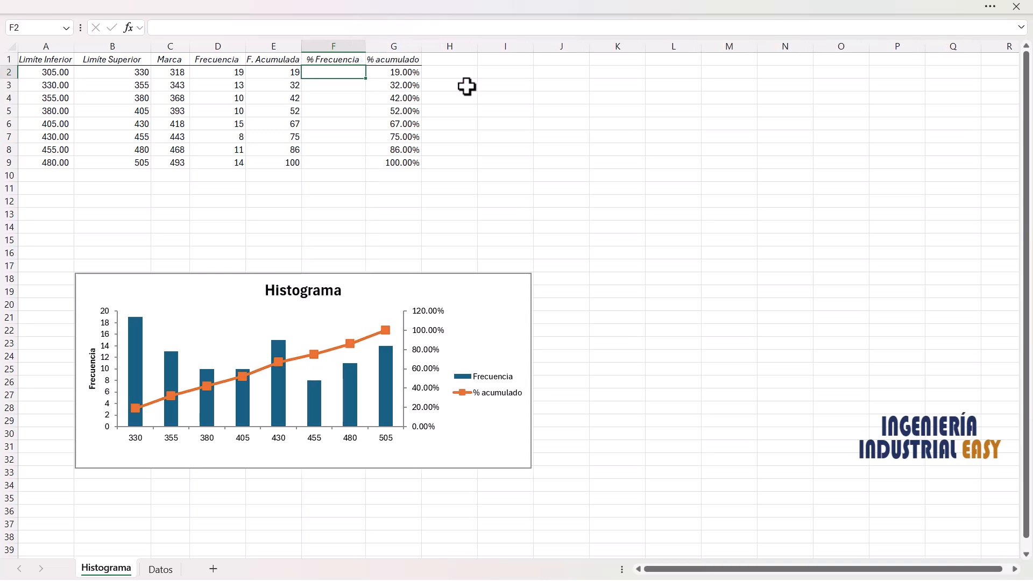
Enter =D2/$E$9 in F2 to calculate the first class's percentage frequency
type("=")
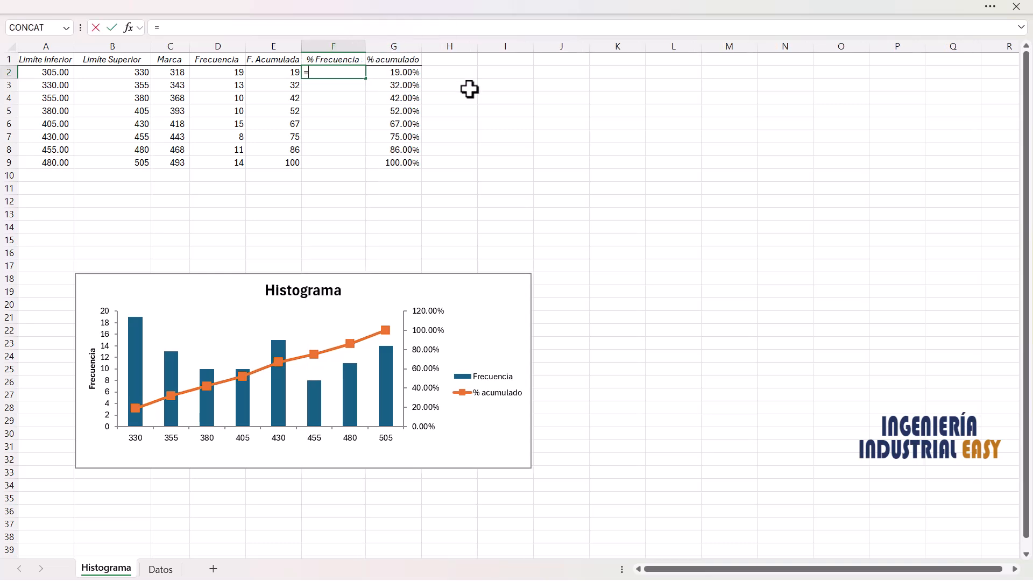
key("Left")
key("Left")
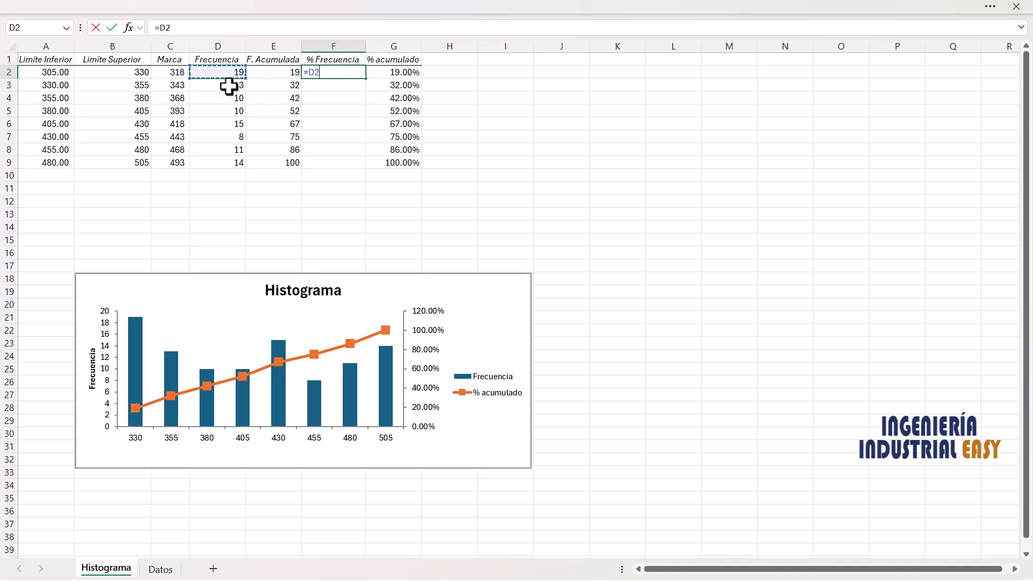
type("/")
key("Down")
key("Down")
key("Down")
key("Left")
key("Down")
key("Down")
key("Down")
key("Down")
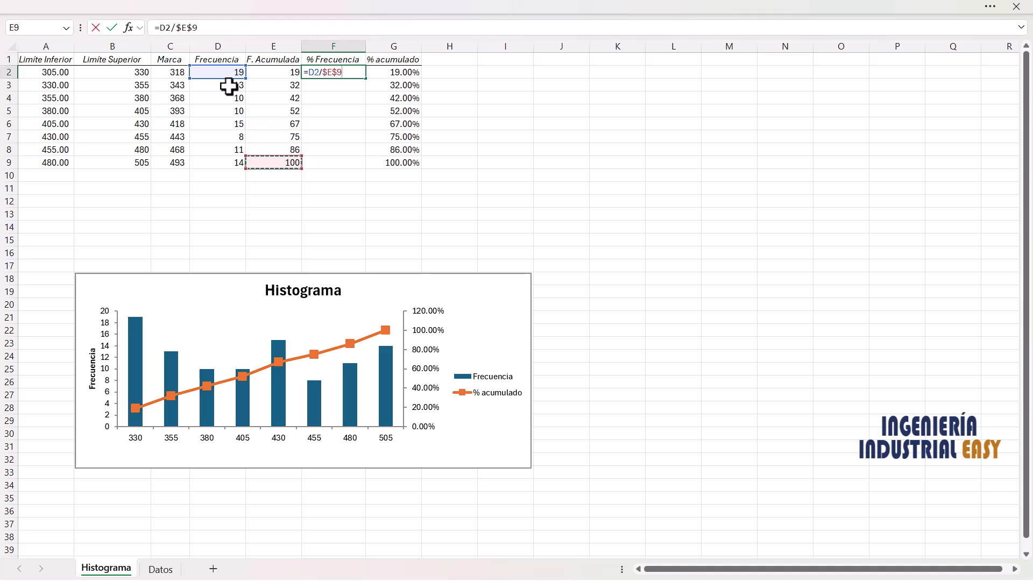
key("Return")
key("Up")
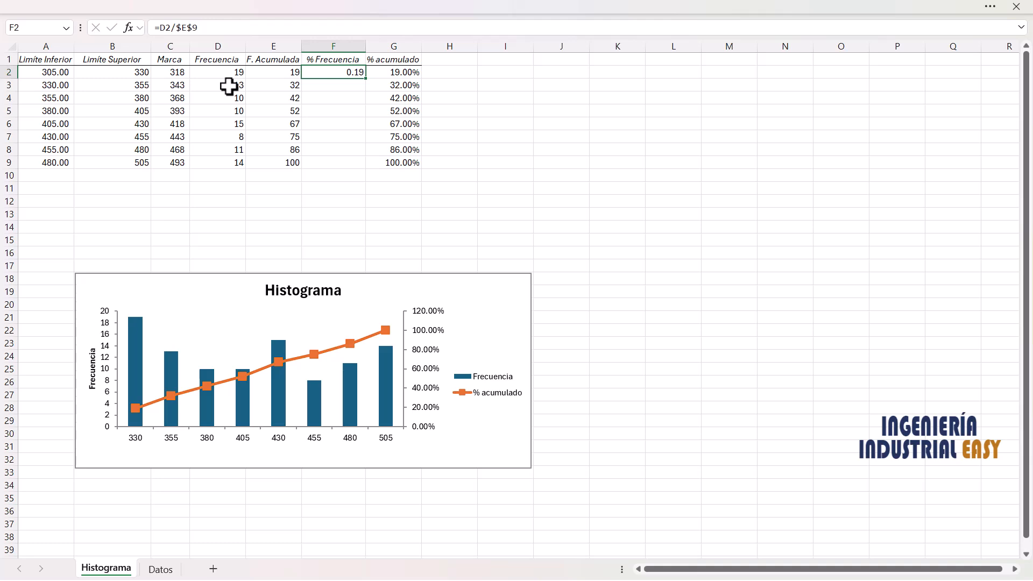
Fill the percentage frequency formula from F2 down to F9
key("shift+Down")
key("shift+Down")
key("shift+Down")
key("shift+Down")
key("shift+Down")
key("shift+Down")
key("shift+Down")
key("F2")
key("ctrl+Return")
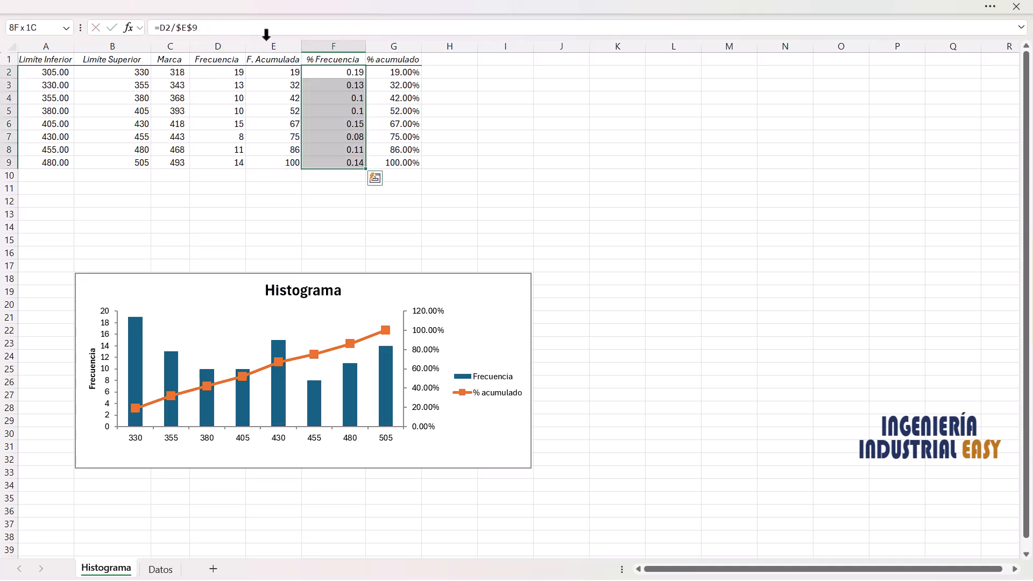
Copy the percentage format from the % acumulado column to F2:F9 and widen the % acumulado column slightly
left_click(404, 89)
right_click(410, 86)
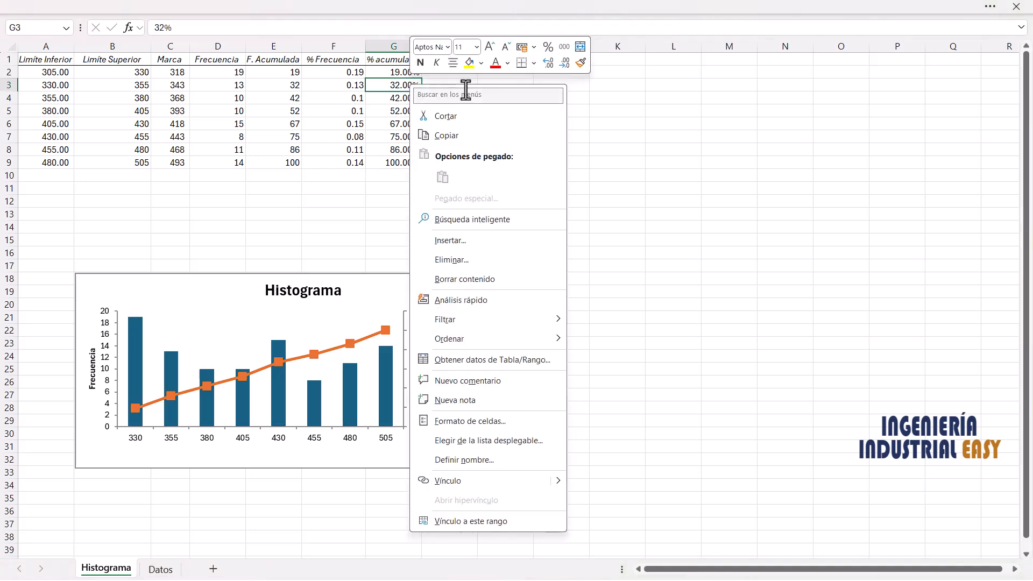
left_click(580, 63)
mouse_move(353, 72)
left_mouse_down()
mouse_move(365, 137)
mouse_move(357, 163)
left_mouse_up()
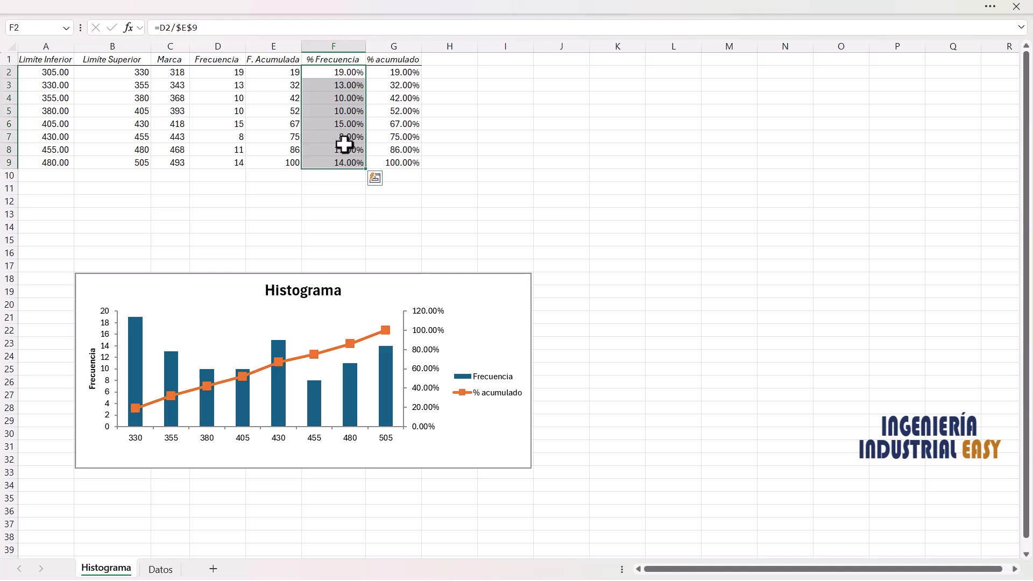
left_click_drag(422, 43, 429, 42)
Inspect the % acumulado cells to see whether they hold fixed values or formulas
left_click(409, 72)
left_click(409, 98)
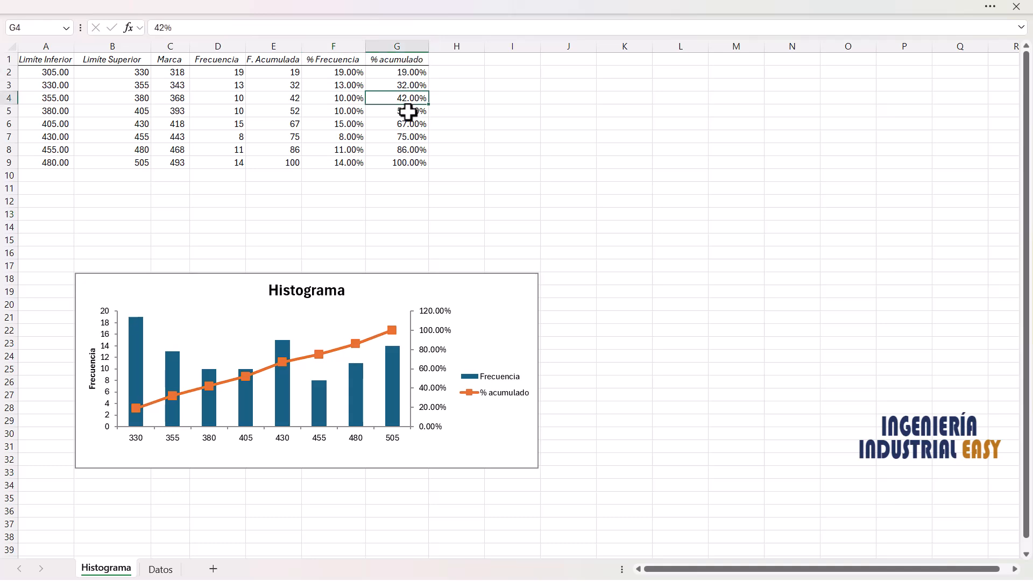
left_click(409, 112)
left_click(406, 136)
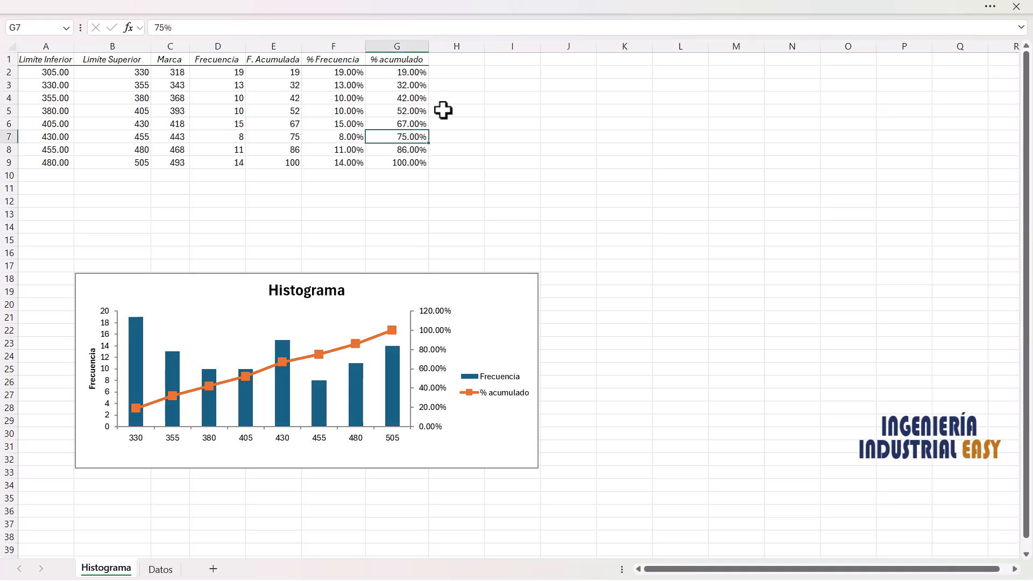
key("Up")
key("Up")
key("Up")
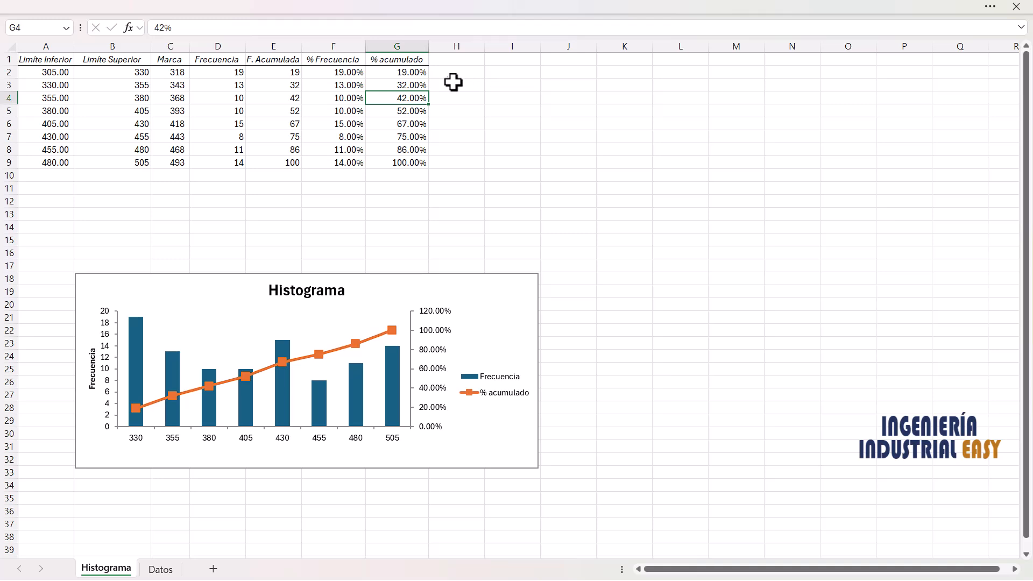
Start a cumulative percentage in column I with =F2 in I2 and =I2+F3 in I3
left_click(493, 73)
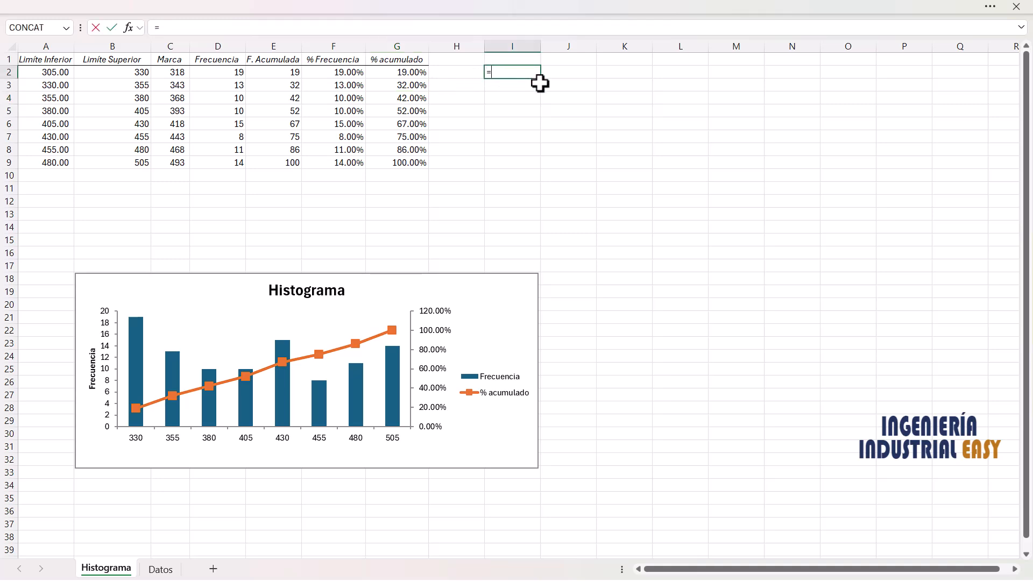
type("=")
key("Left")
key("Left")
key("Left")
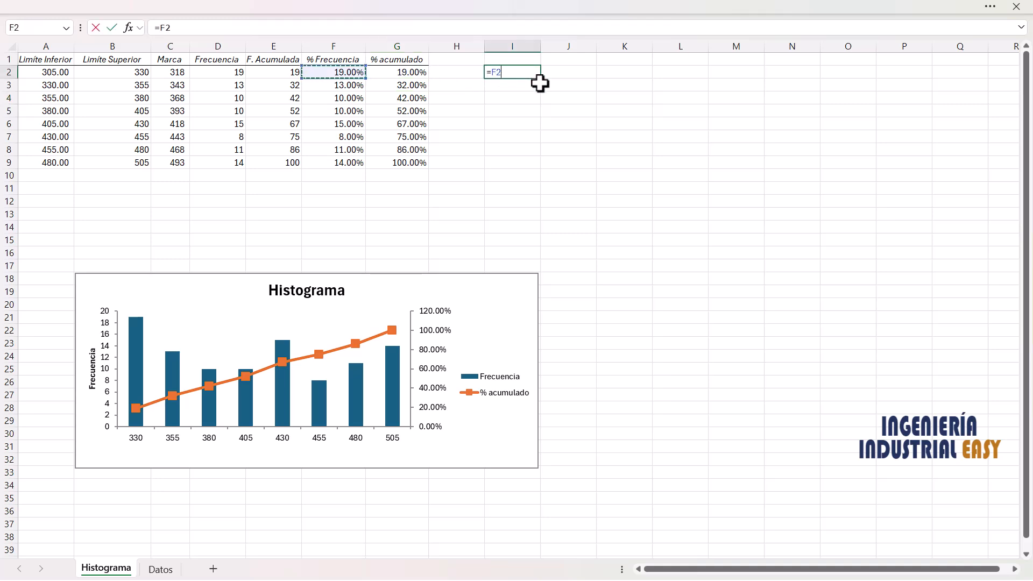
key("Return")
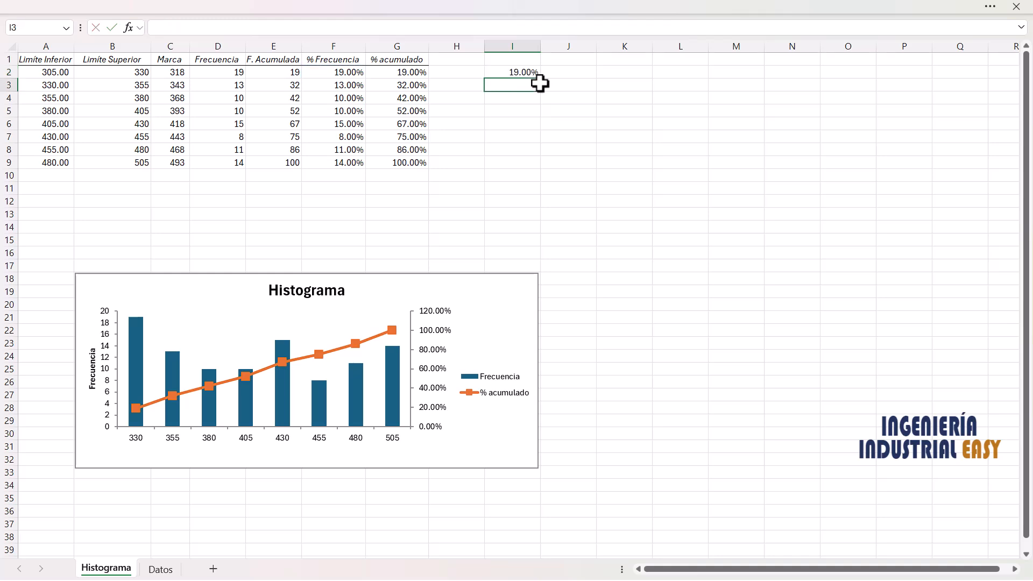
key("Up")
type("+")
key("Left")
key("Left")
key("Left")
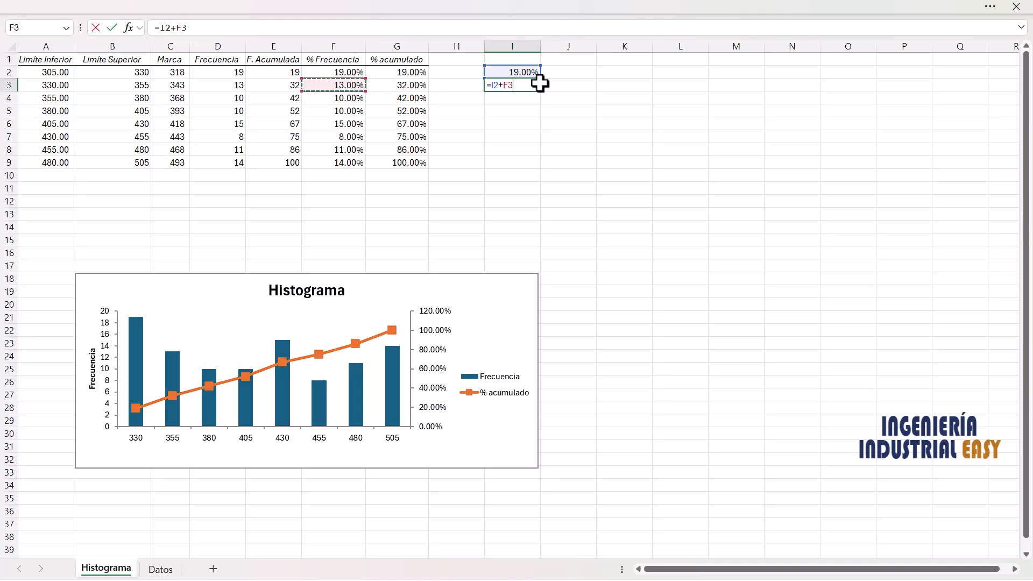
key("Return")
Fill the cumulative percentage formula from I3 down to I9
key("Up")
key("shift+Down")
key("shift+Down")
key("shift+Down")
key("shift+Down")
key("shift+Down")
key("shift+Down")
key("F2")
key("ctrl+Return")
Compare the contents of the % acumulado cells with the cumulative percentage formulas in column I
key("Down")
key("Down")
key("Left")
key("Left")
key("Up")
key("Up")
key("Up")
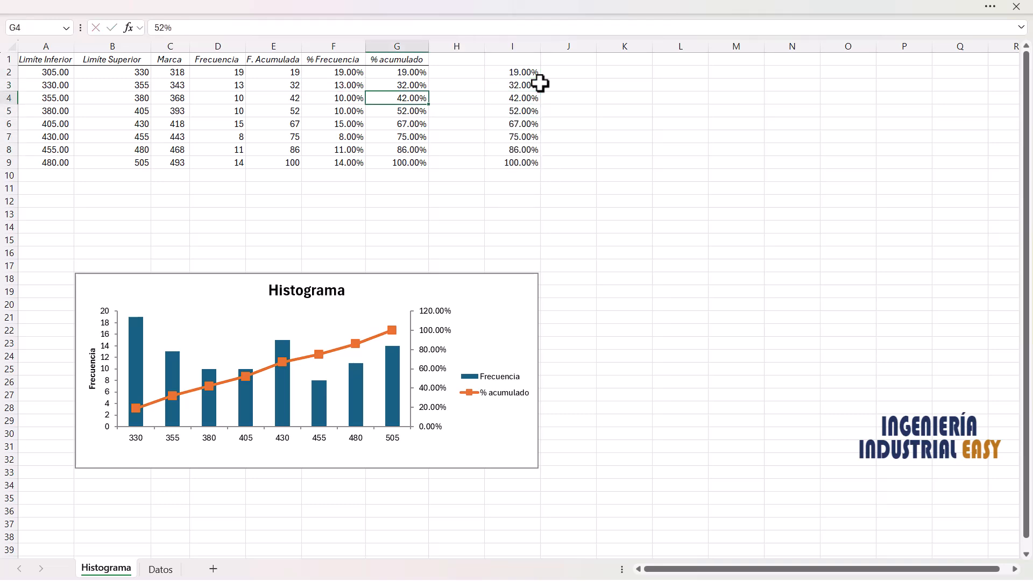
key("Down")
key("Down")
key("Down")
key("Down")
key("Down")
key("Down")
key("Down")
key("Right")
key("Right")
key("Up")
key("Up")
key("Up")
key("Up")
key("Up")
key("Up")
key("Down")
key("Down")
key("Down")
key("Down")
key("Down")
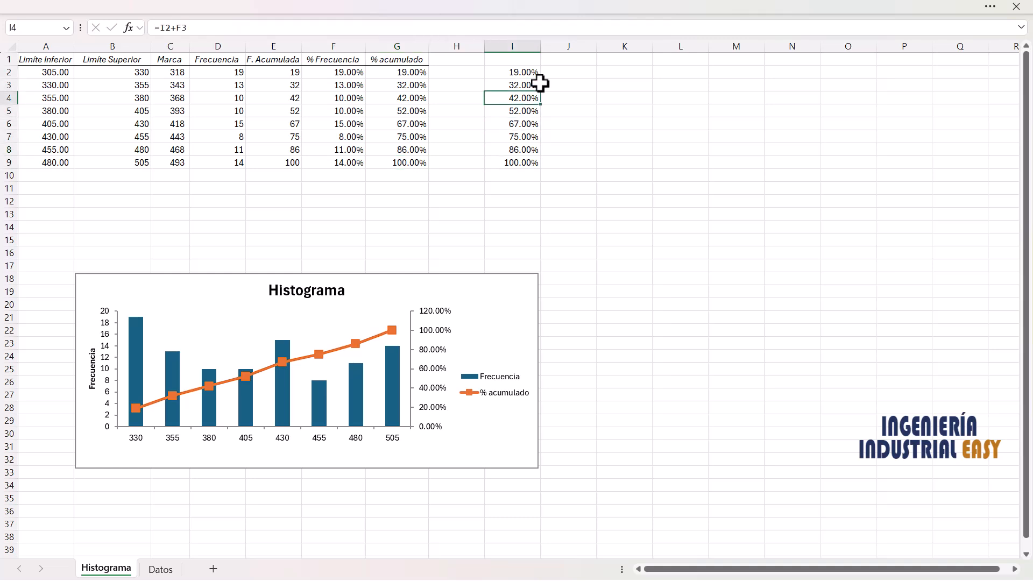
key("Up")
key("Up")
key("Left")
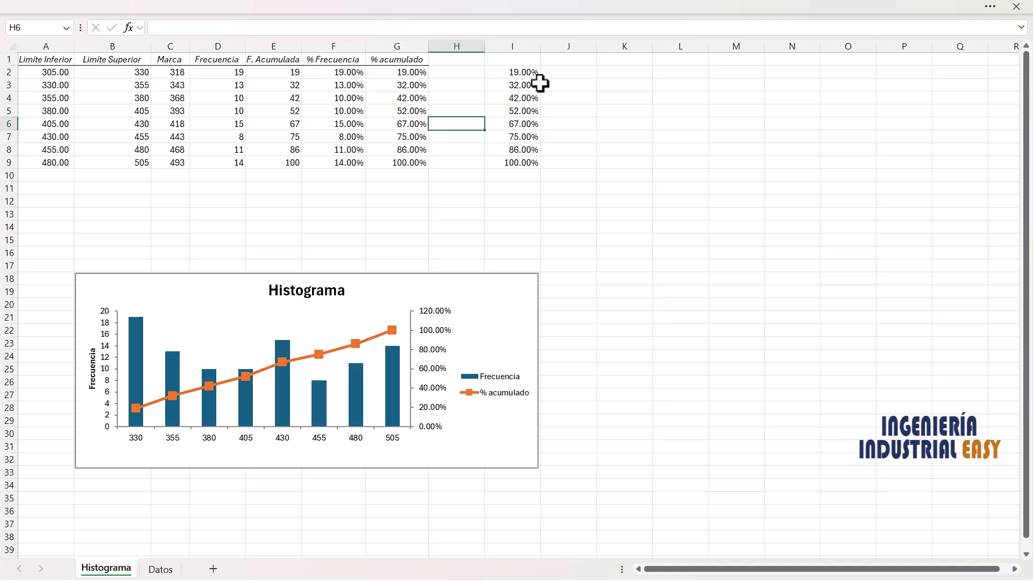
Go through the % acumulado cells again to review the contents stored in each one
key("Up")
key("Left")
key("Right")
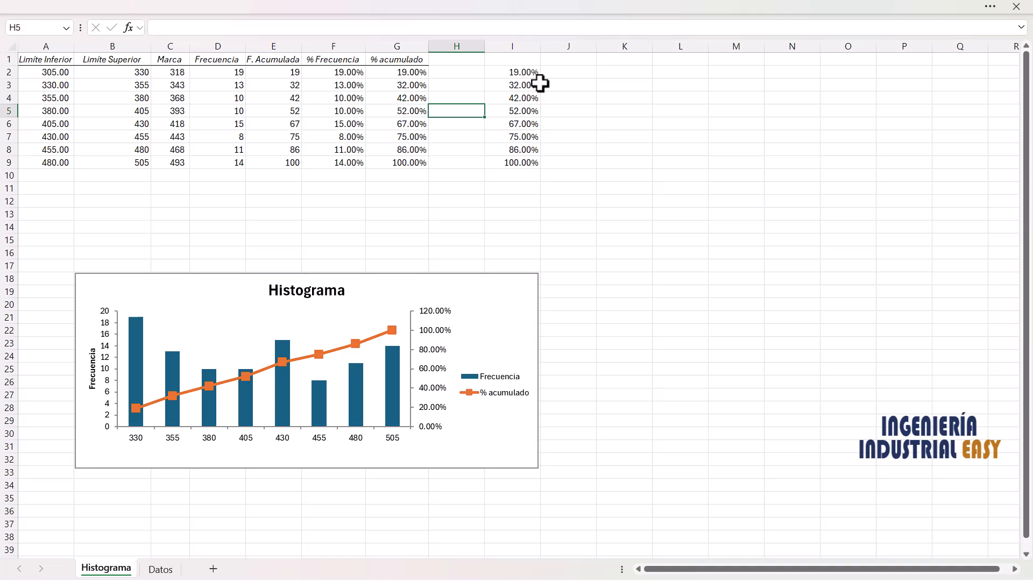
key("Left")
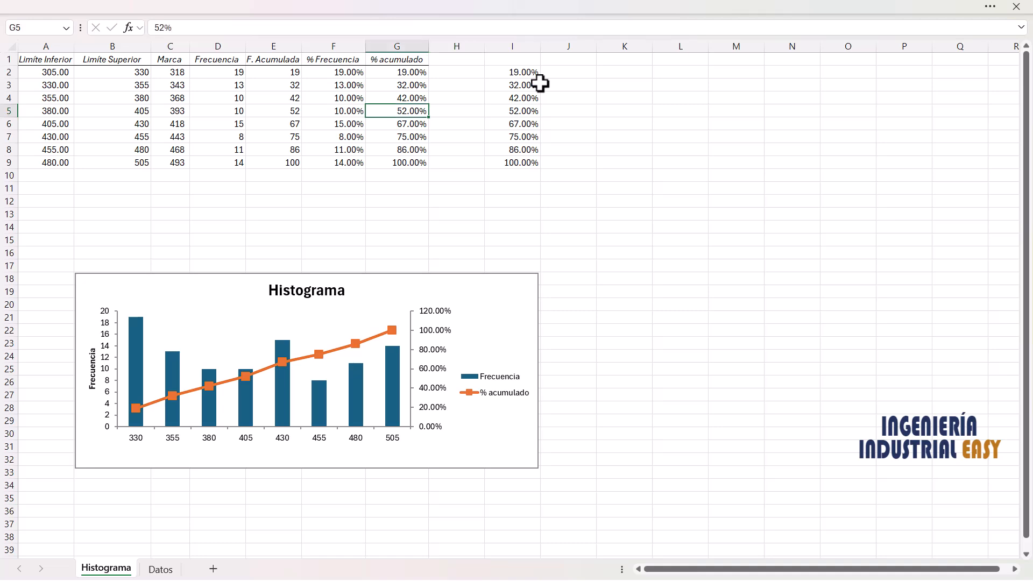
key("Down")
key("Down")
key("Up")
type("67%")
key("Return")
key("Down")
key("Down")
key("Up")
key("Up")
key("Up")
key("Up")
key("Up")
key("Up")
key("Up")
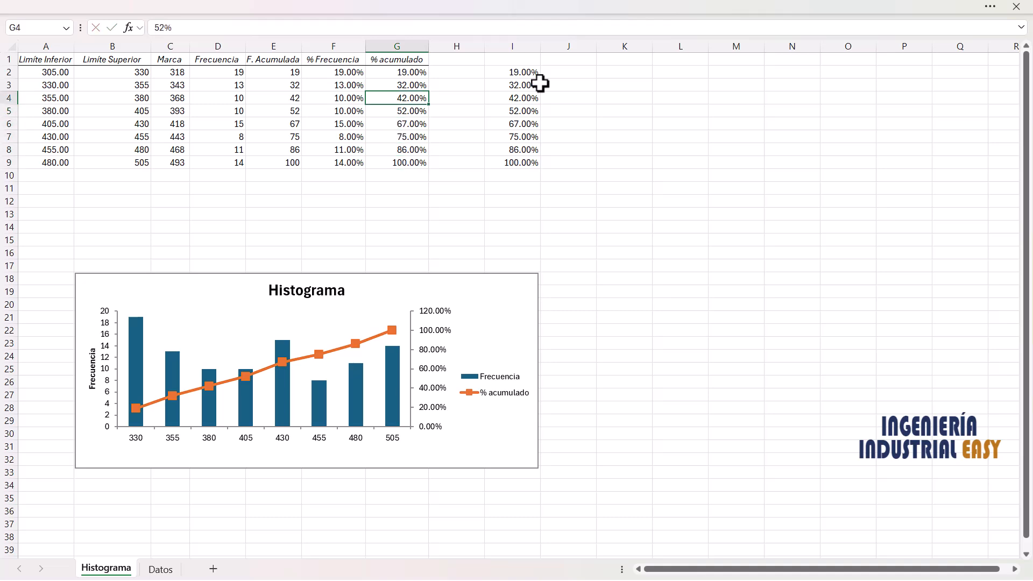
key("Down")
key("Down")
key("Down")
key("Right")
key("Left")
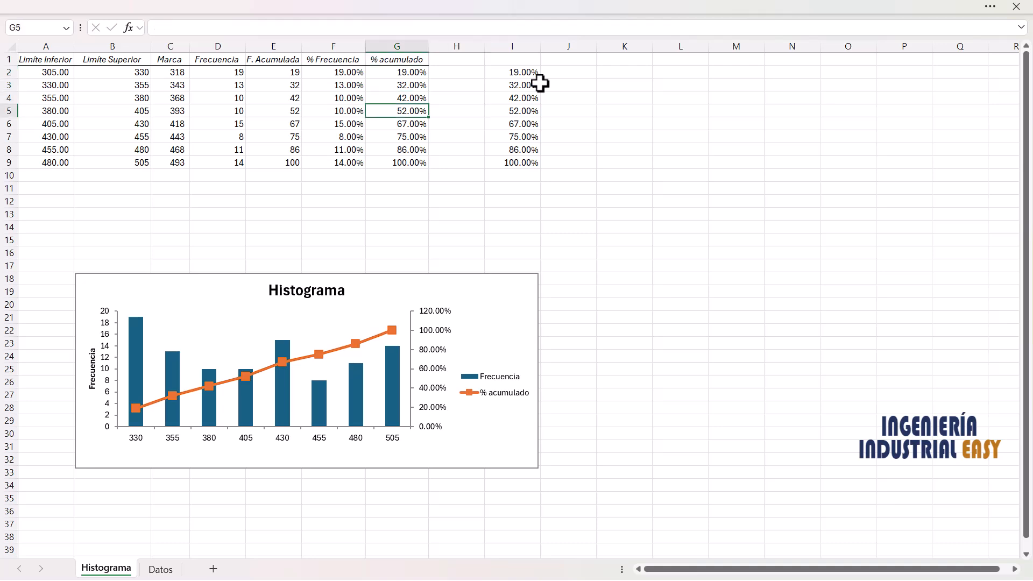
Clear the % acumulado values in G2:G9
key("Right")
key("Up")
key("Up")
key("Left")
key("Up")
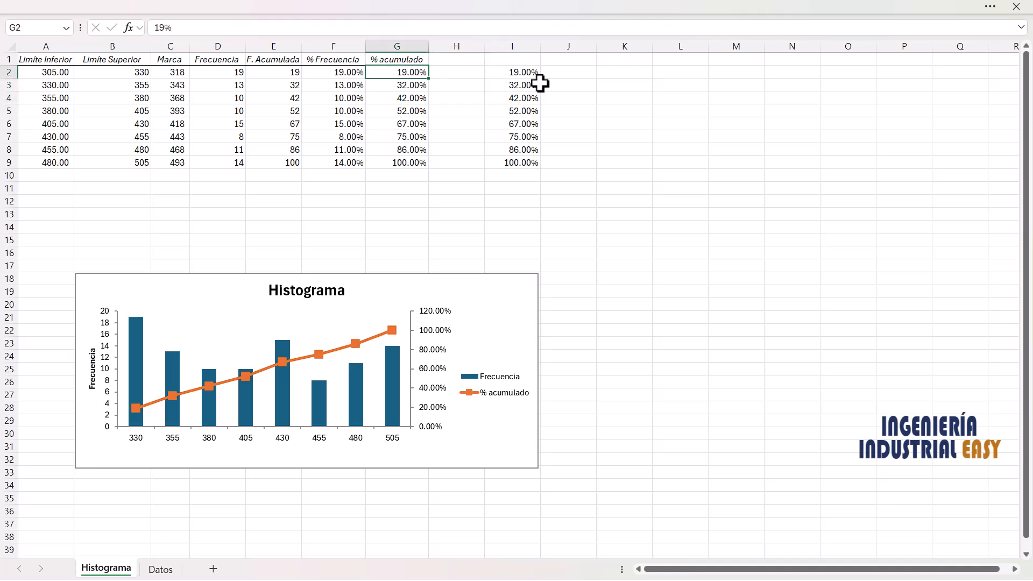
key("ctrl+shift+Down")
key("Delete")
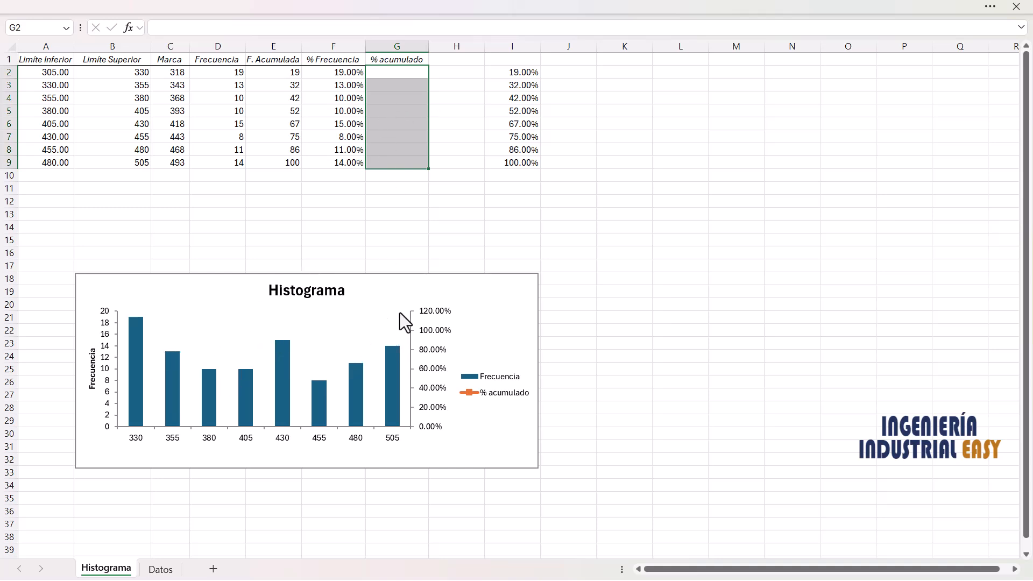
Enter =F2 in G2 and =G2+F3 in G3 to start the % acumulado column with formulas
left_click(412, 71)
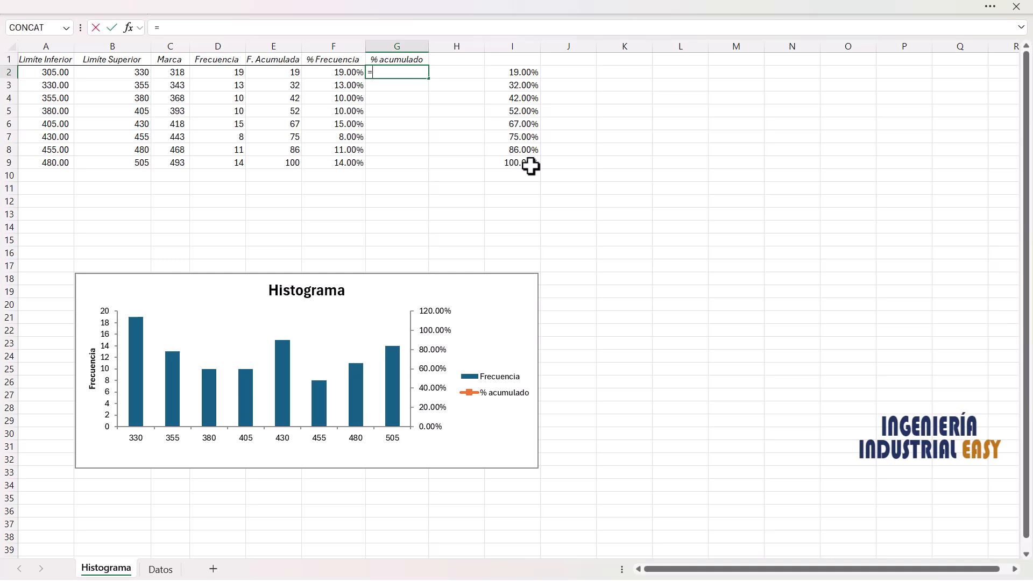
type("=")
key("Left")
key("Return")
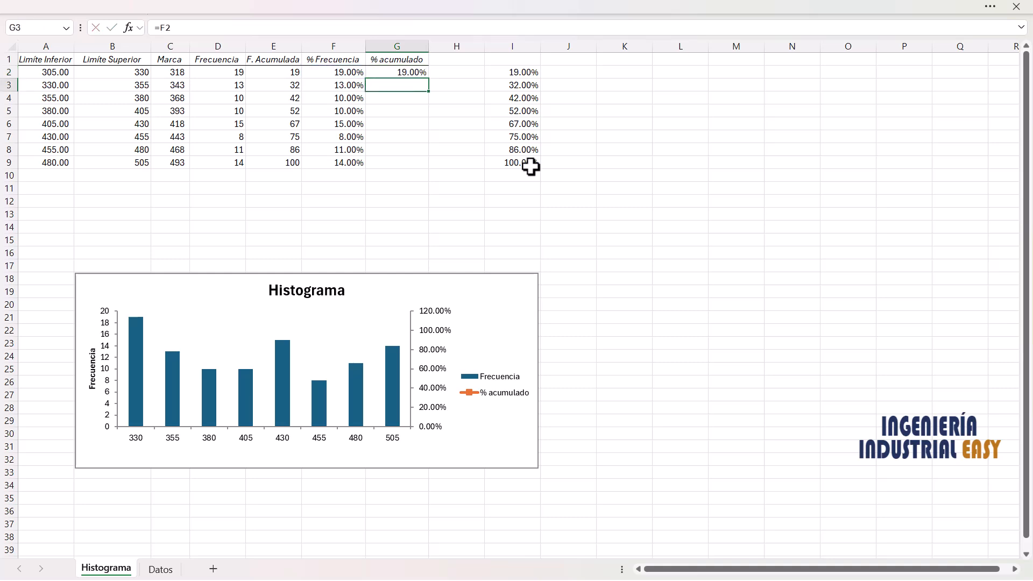
type("=")
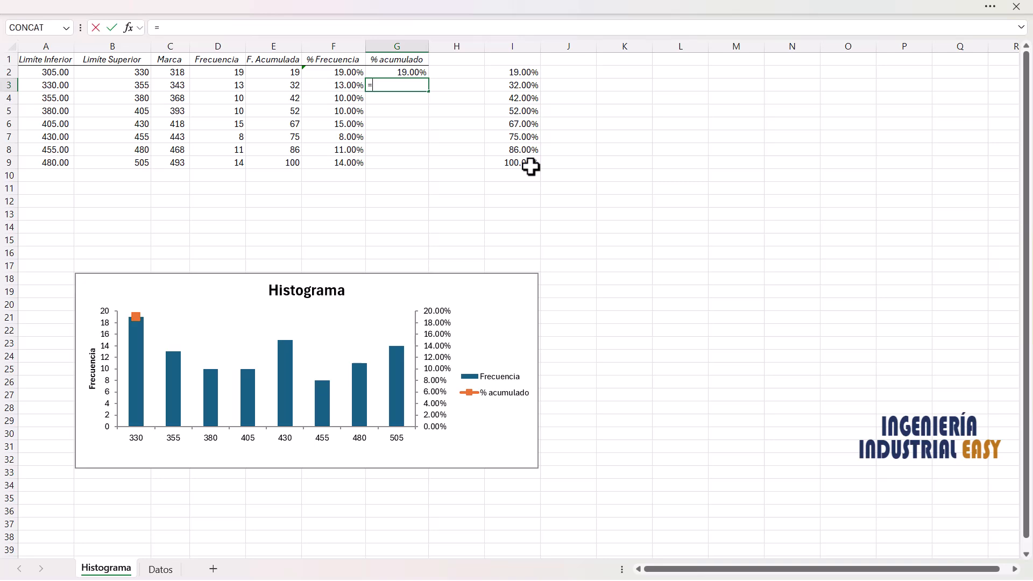
key("Up")
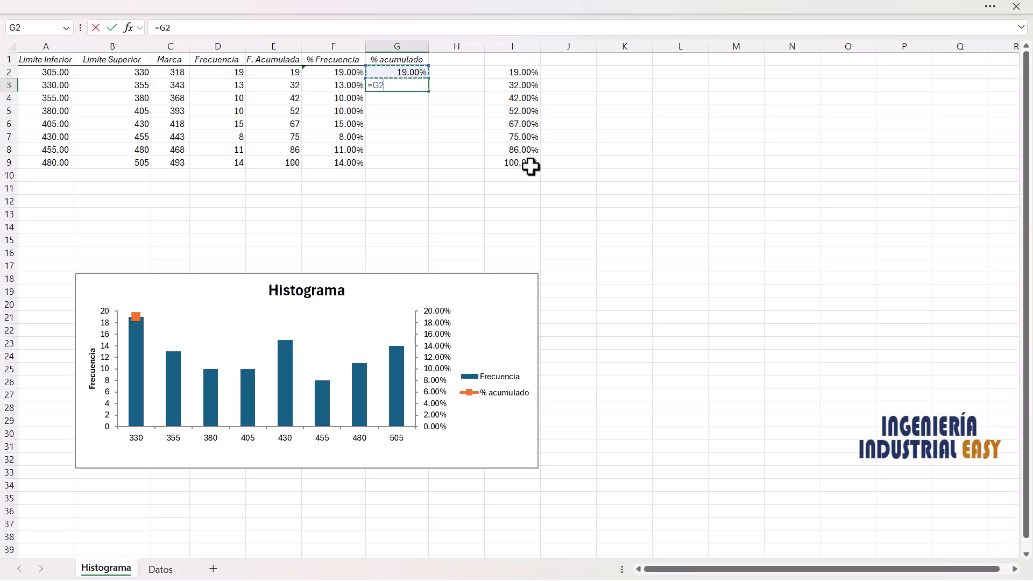
key("Left")
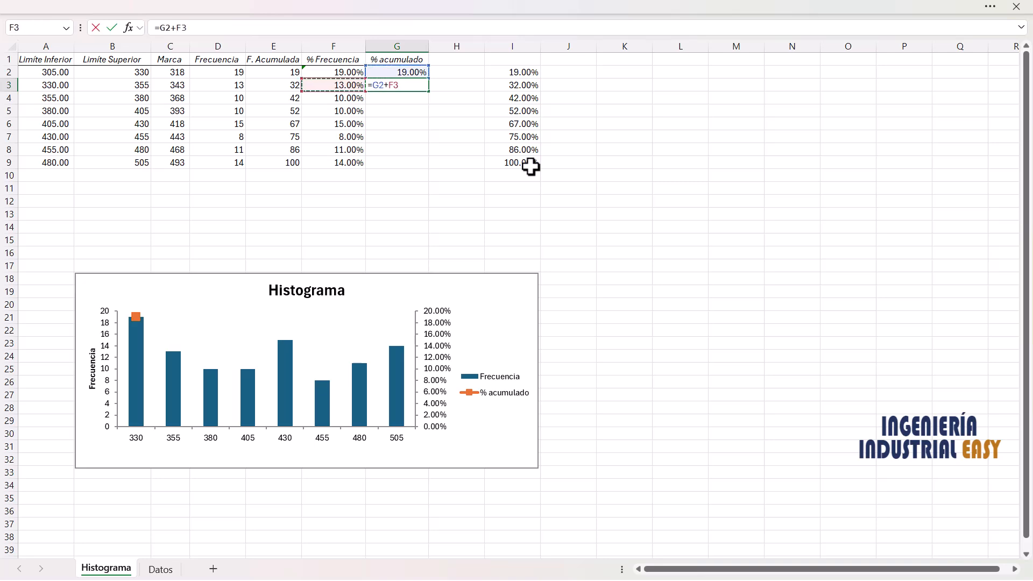
key("ctrl+Return")
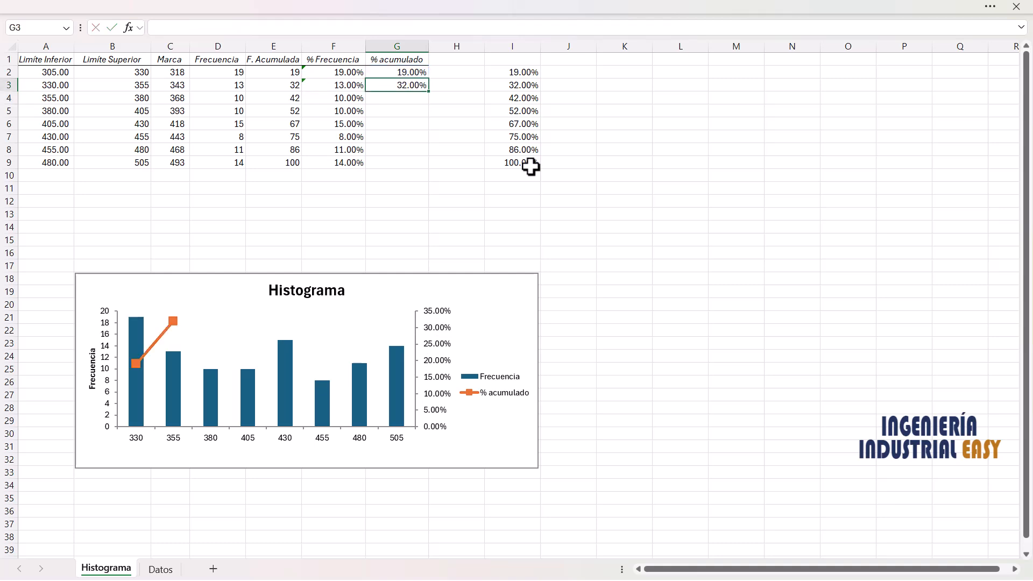
Fill the cumulative percentage formula from G3 down to G9
key("shift+Down")
key("shift+Down")
key("shift+Down")
key("shift+Down")
key("shift+Down")
key("shift+Down")
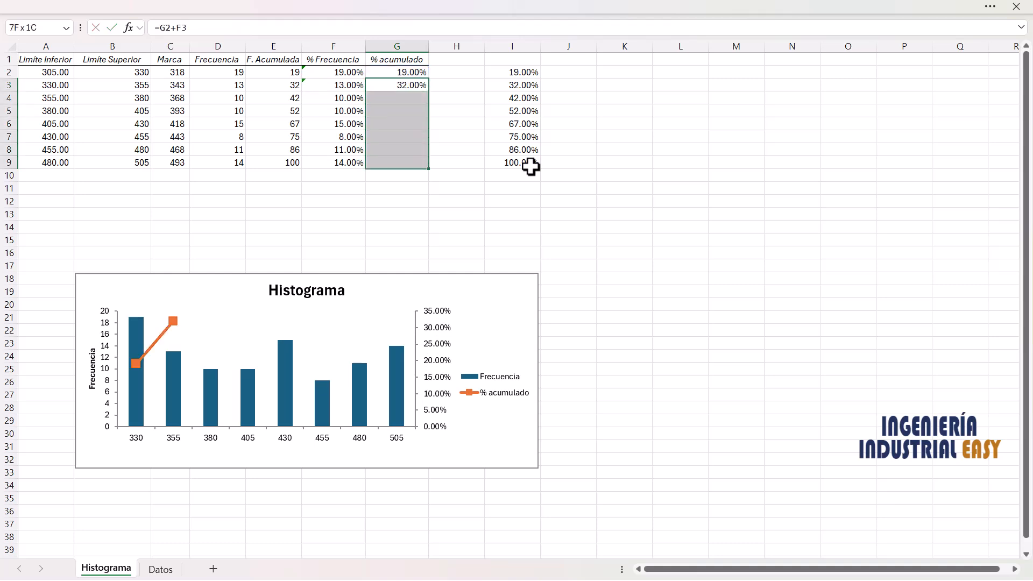
key("F2")
key("ctrl+Return")
Review the % acumulado values in G2:G9 against the reference values in column I and the chart line
key("Down")
key("Up")
key("Up")
key("shift+Down")
key("shift+Down")
key("shift+Down")
key("shift+Down")
key("shift+Down")
key("shift+Down")
key("shift+Down")
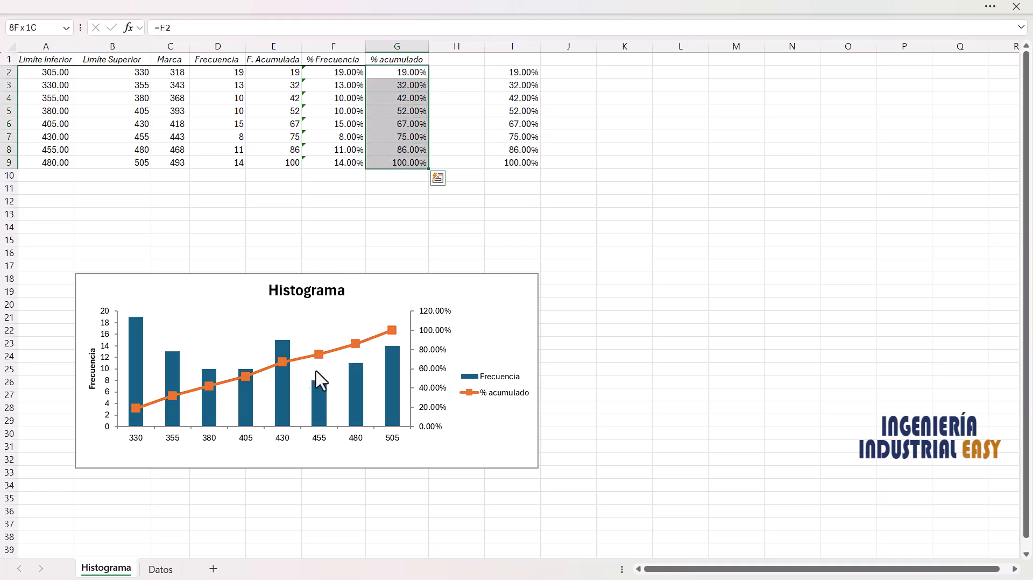
left_click(379, 99)
Ignore the inconsistent formula error for the % Frecuencia cells F2:F9
left_click_drag(325, 70, 323, 156)
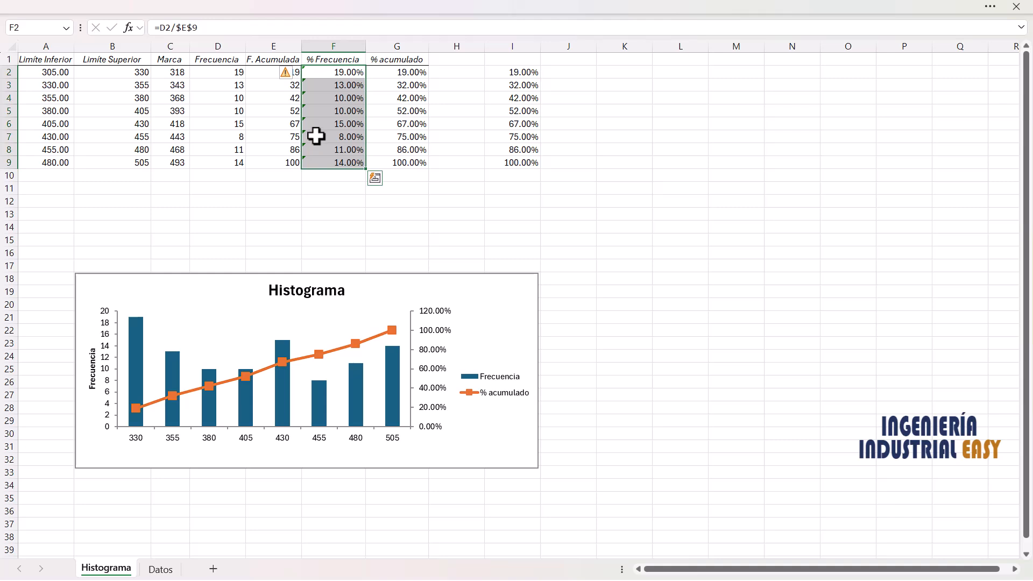
left_click(292, 74)
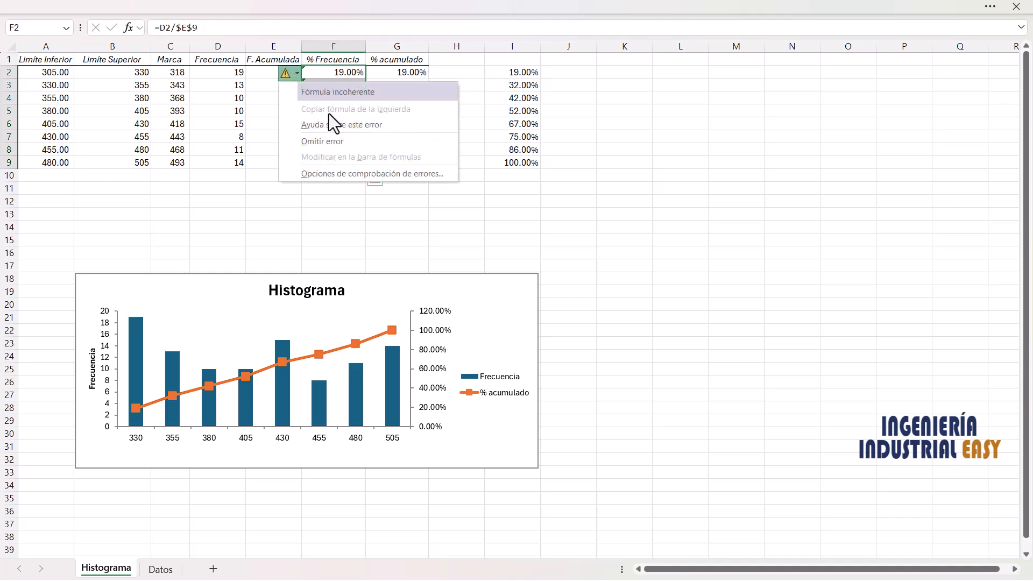
left_click(360, 141)
Clear the helper cumulative percentages in I2:I9
left_click_drag(508, 70, 524, 160)
key("Delete")
left_click(372, 203)
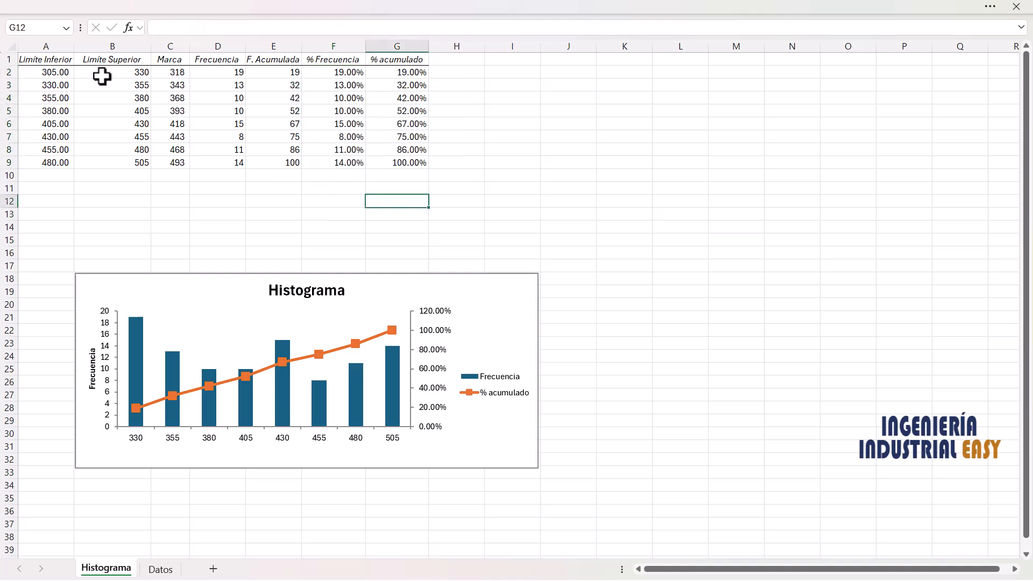
Give table columns A through G one equal width, wide enough for all the headers
left_click_drag(54, 42, 374, 54)
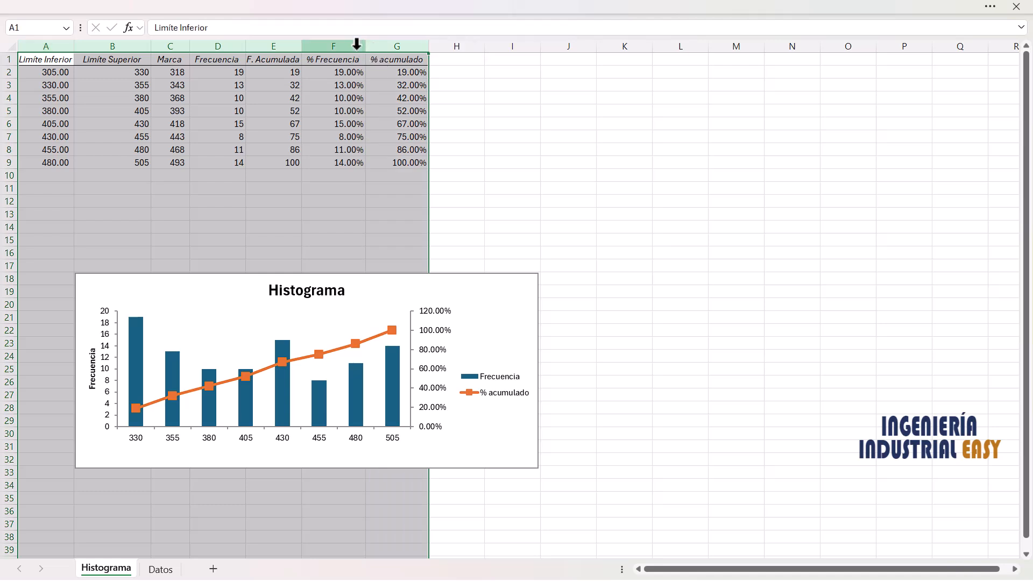
double_click(246, 46)
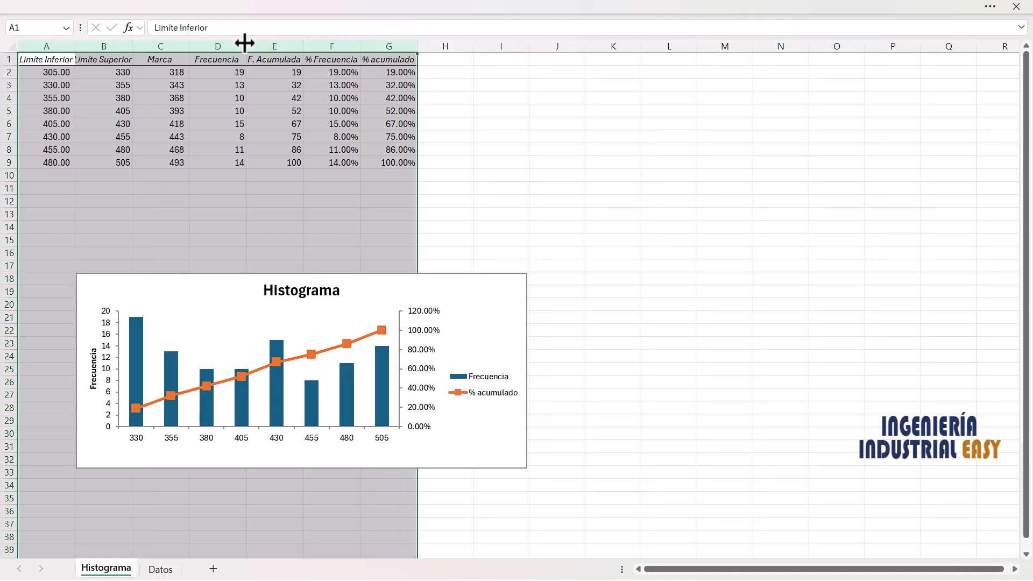
left_click(180, 179)
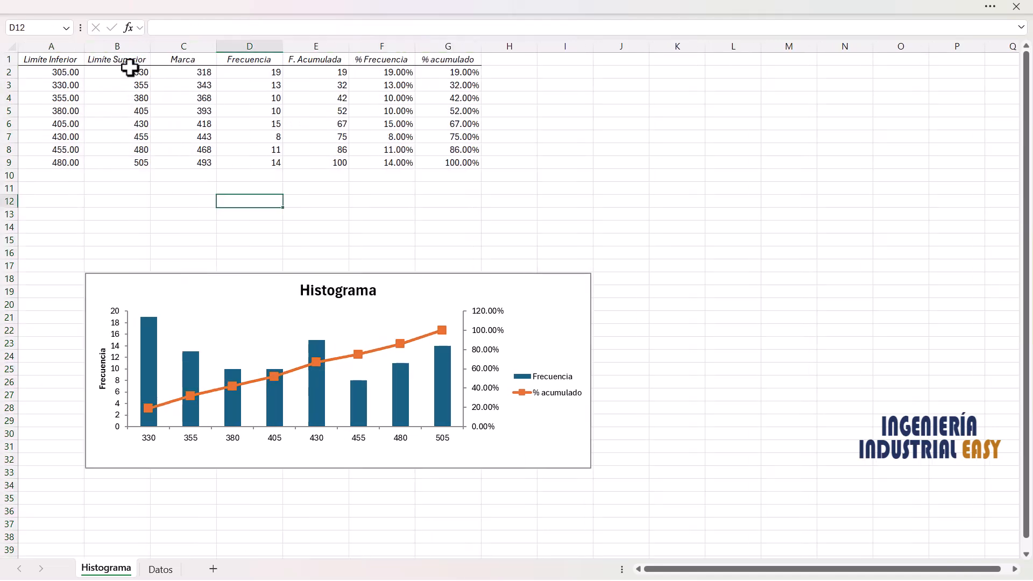
Apply the General number format to the lower and upper class limits in A2:B9
left_click_drag(130, 69, 131, 65)
left_click(135, 98)
left_click_drag(69, 72, 134, 163)
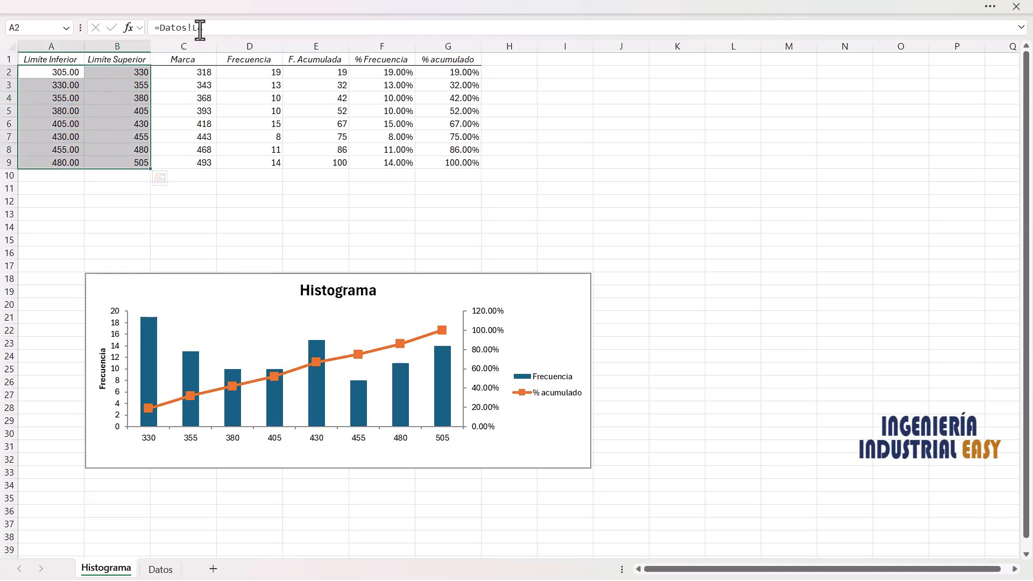
left_click(249, 4)
left_click(459, 70)
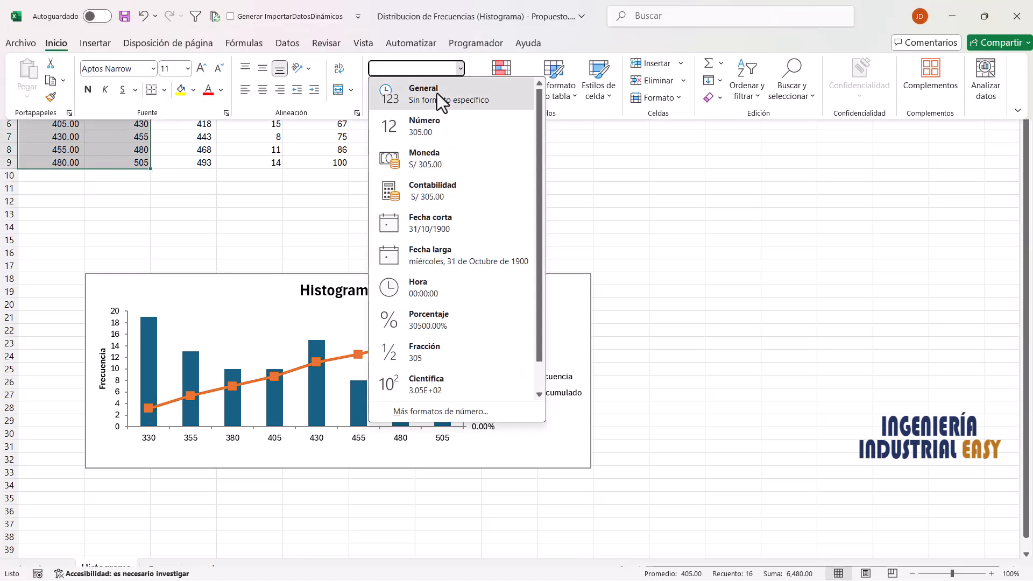
left_click(437, 93)
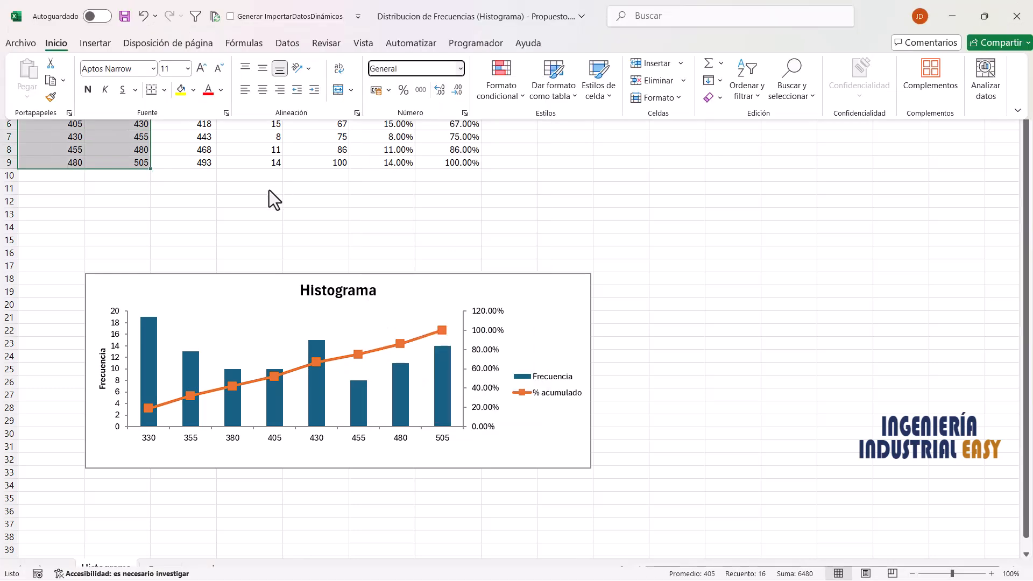
left_click(272, 197)
Center the table values in A2:G9
left_click_drag(62, 71, 426, 156)
right_click(425, 156)
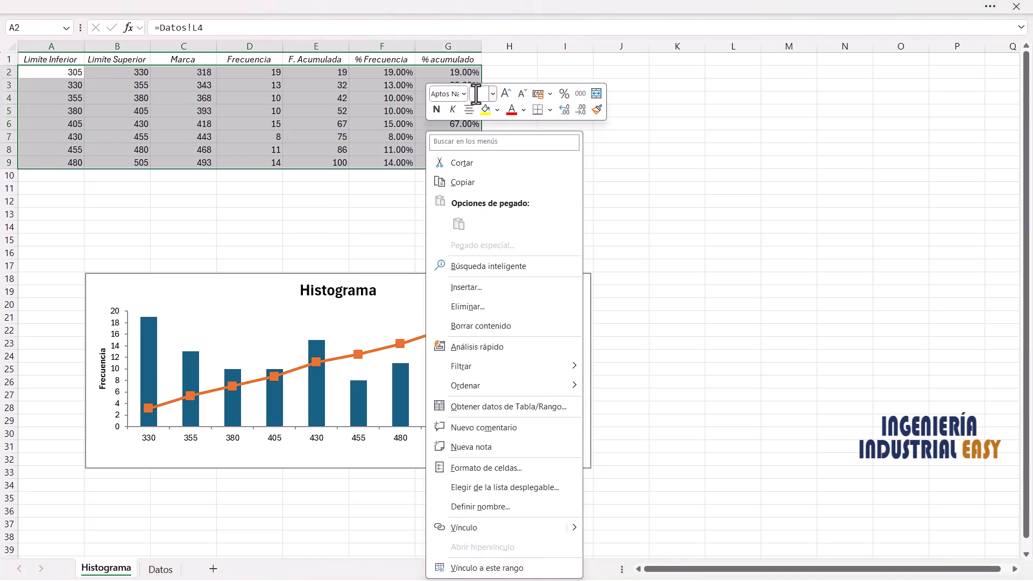
left_click(470, 109)
left_click(380, 213)
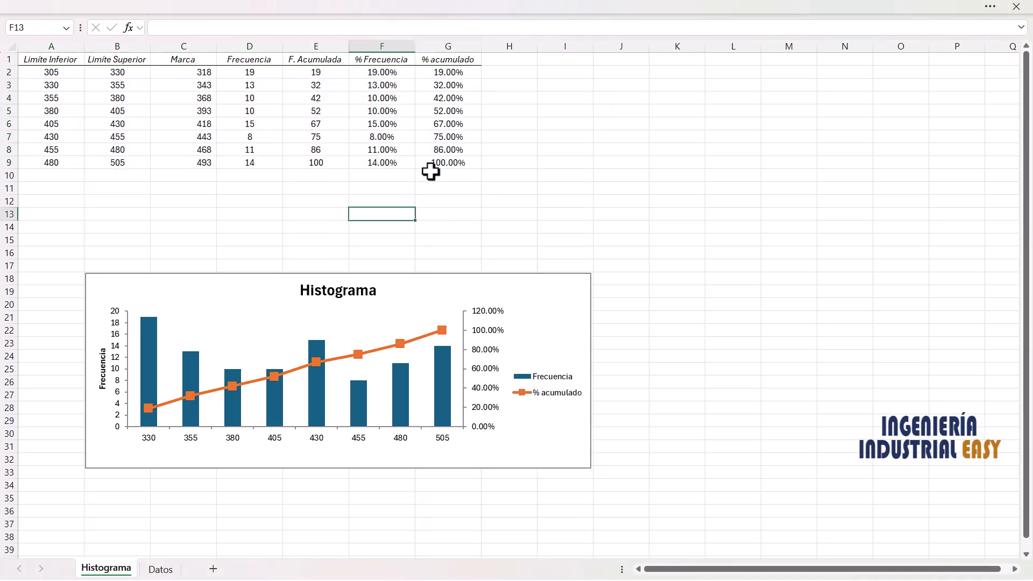
Remove the decimals from the % Frecuencia and % acumulado values in F2:G9
left_click_drag(388, 71, 463, 167)
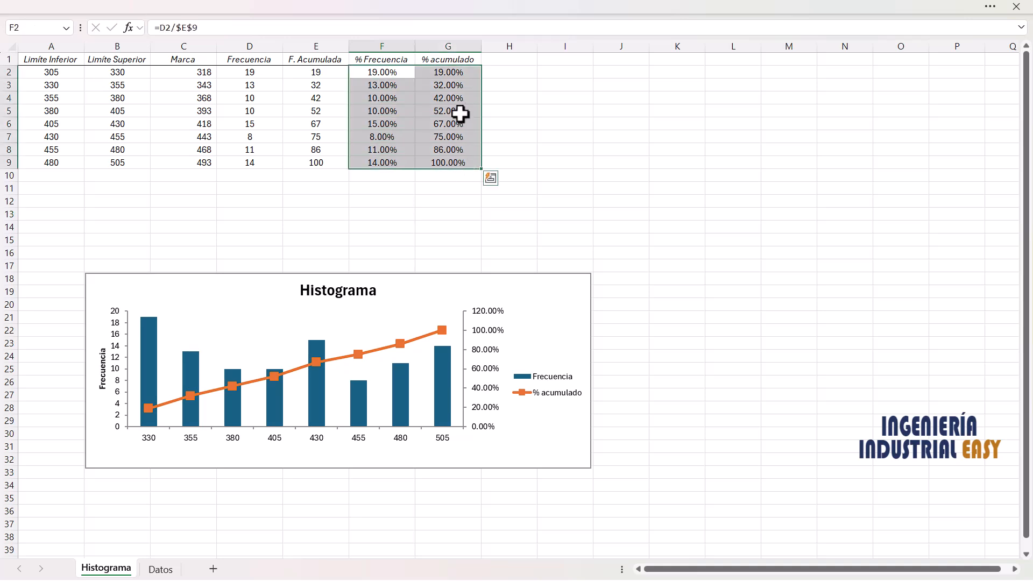
left_click(443, 8)
left_click(459, 88)
left_click(458, 88)
left_click(444, 215)
Add a bottom border to the table range A2:G9
left_click_drag(52, 72, 430, 160)
right_click(431, 160)
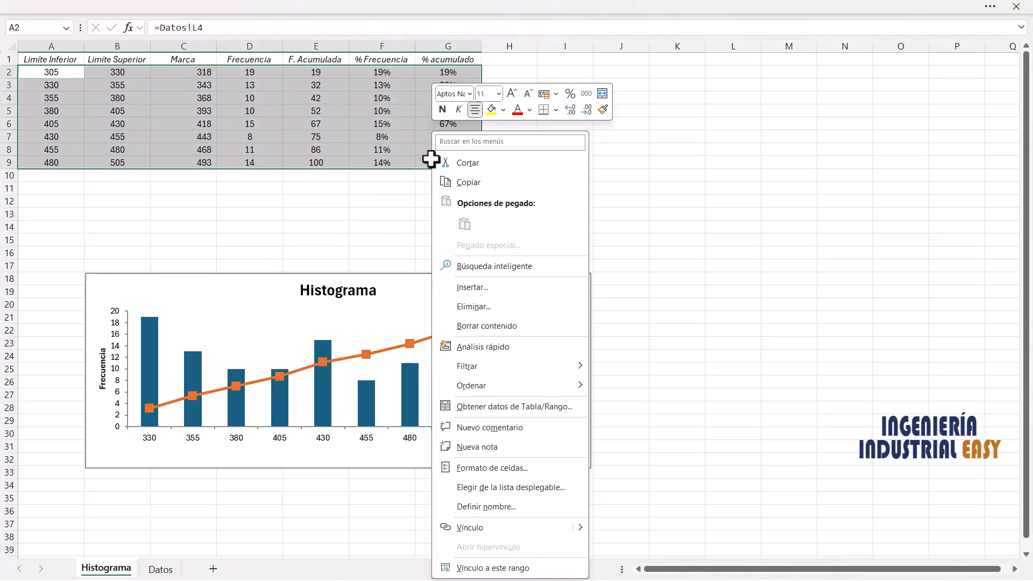
left_click(542, 110)
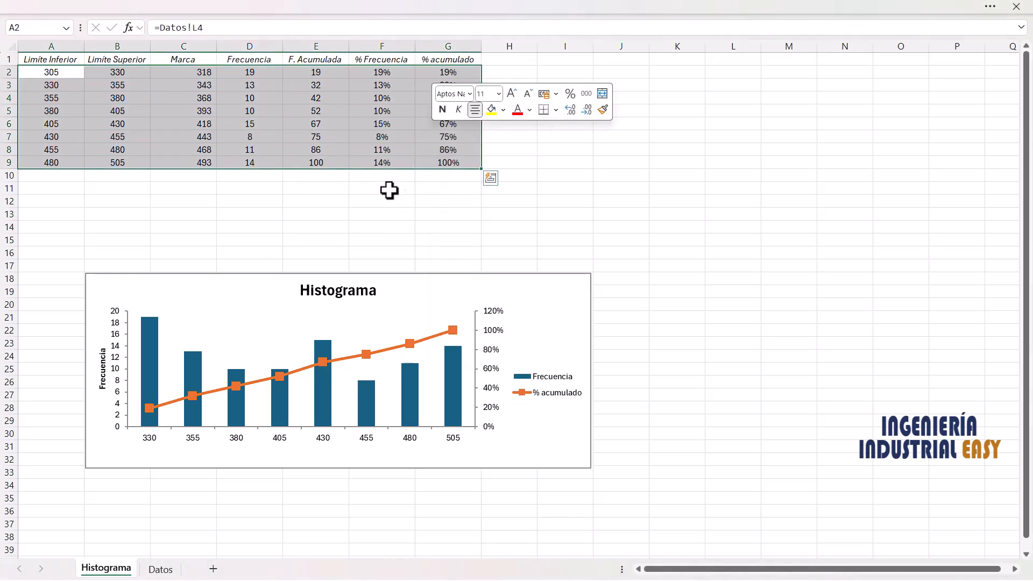
left_click(427, 201)
Move the histogram up to row 12 beneath the table and narrow the Marca column
left_click_drag(273, 276, 269, 196)
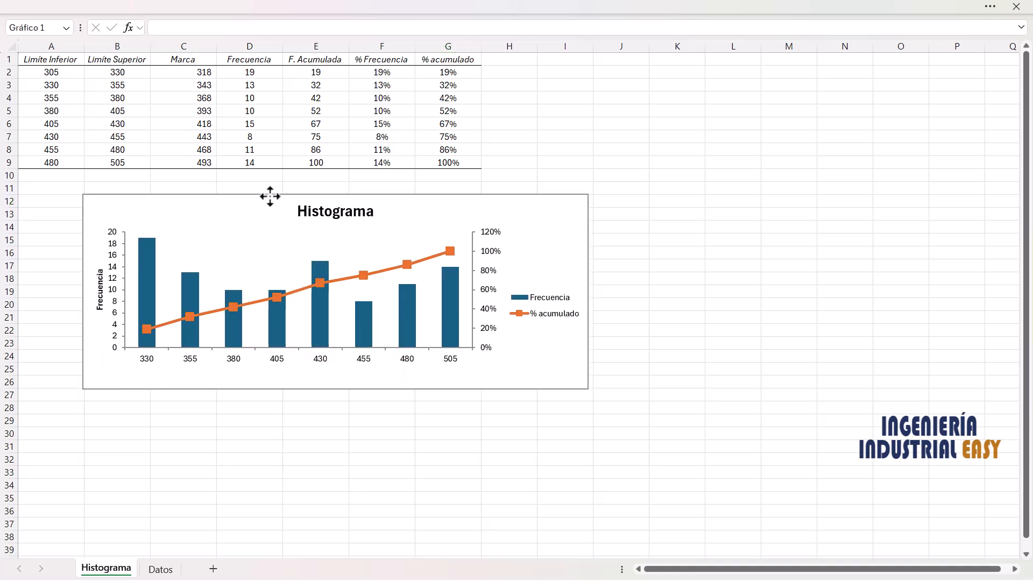
left_click_drag(64, 62, 436, 159)
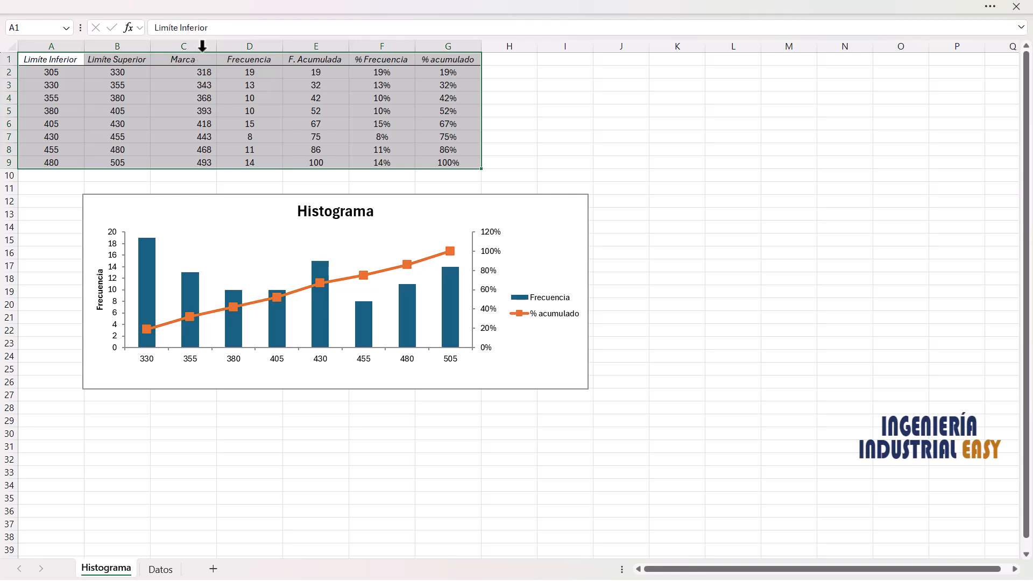
left_click_drag(215, 44, 197, 44)
left_click(296, 111)
Go through the completed table, examining the class marks and the frequencies of each class
left_click_drag(72, 74, 429, 156)
left_click(484, 73)
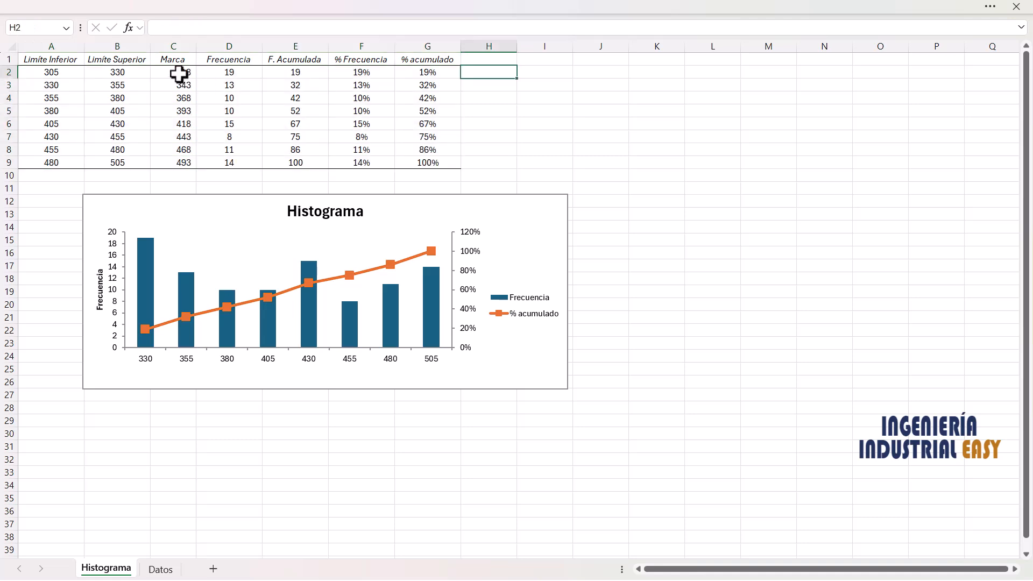
left_click_drag(179, 74, 296, 108)
left_click(409, 100)
left_click_drag(230, 72, 244, 147)
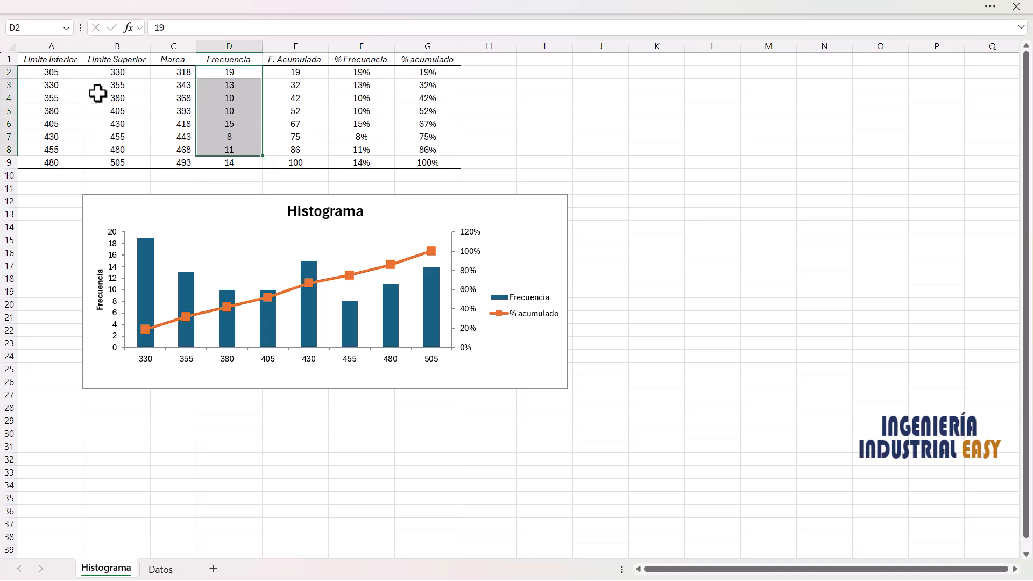
left_click_drag(180, 74, 181, 159)
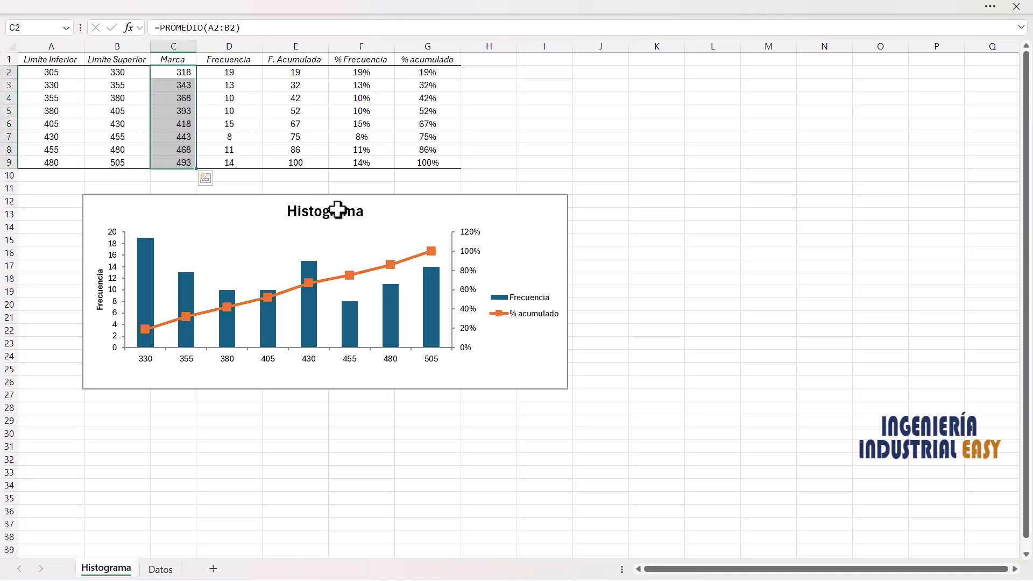
Reposition the histogram under the table and enlarge it to span about columns A to K and rows 12 to 33
left_click_drag(406, 199, 386, 197)
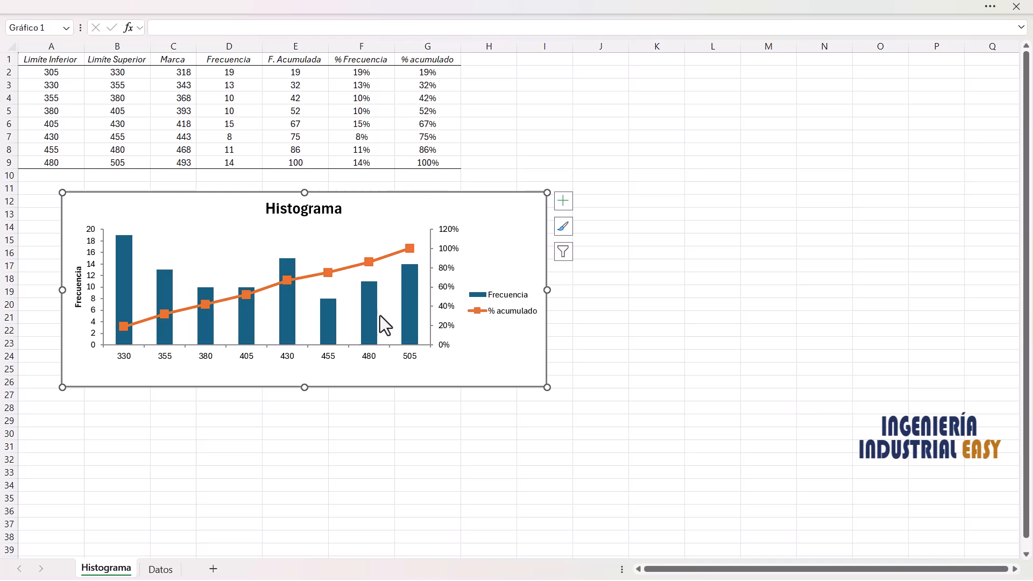
left_click_drag(305, 384, 282, 472)
left_click_drag(528, 332, 648, 324)
Move the chart legend beside the Histograma title and lay its two entries out in one row
left_click(647, 347)
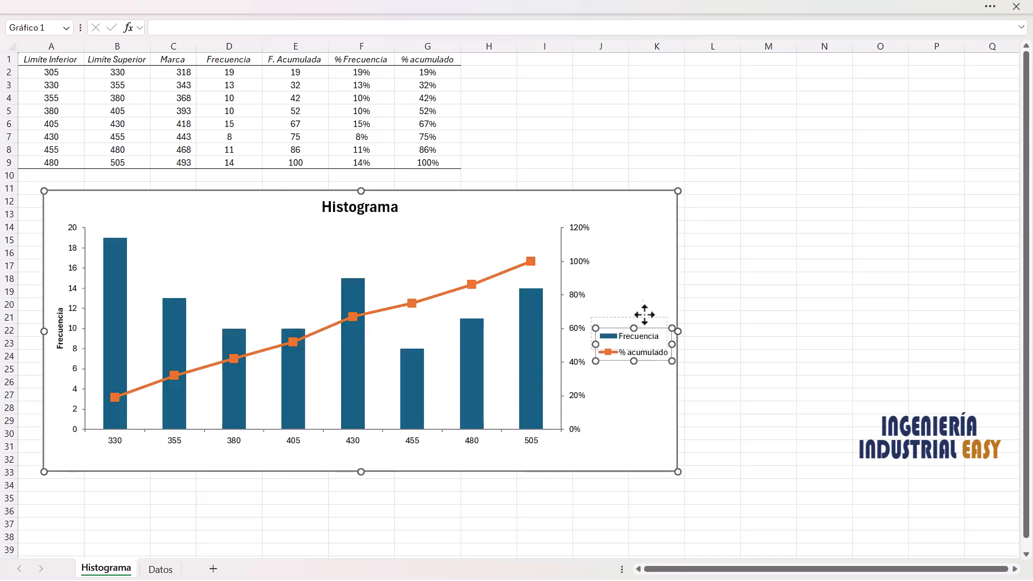
left_click_drag(524, 206, 389, 225)
left_click_drag(470, 241, 533, 201)
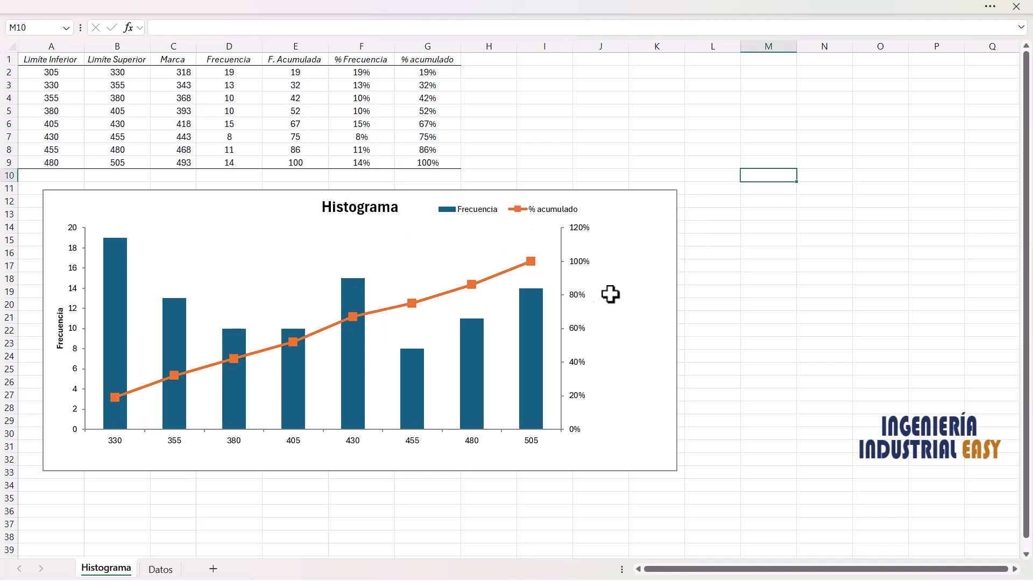
Widen the chart's plot area to fill the space freed by the legend
left_click(560, 263)
left_click_drag(561, 328, 638, 325)
left_click(746, 321)
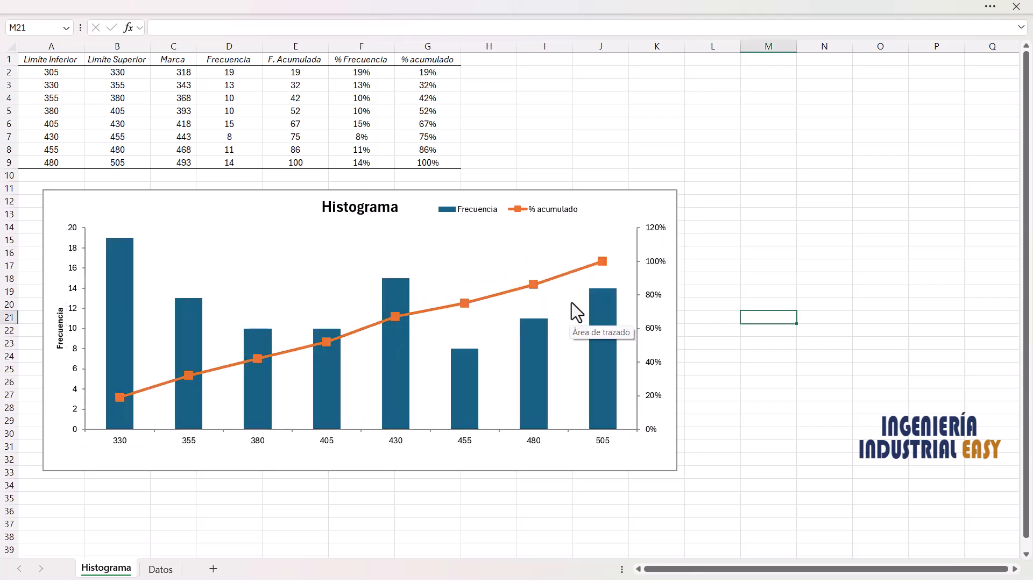
Add axis titles to the histogram and name the primary vertical axis Frecuencia
left_click(669, 207)
left_click(723, 231)
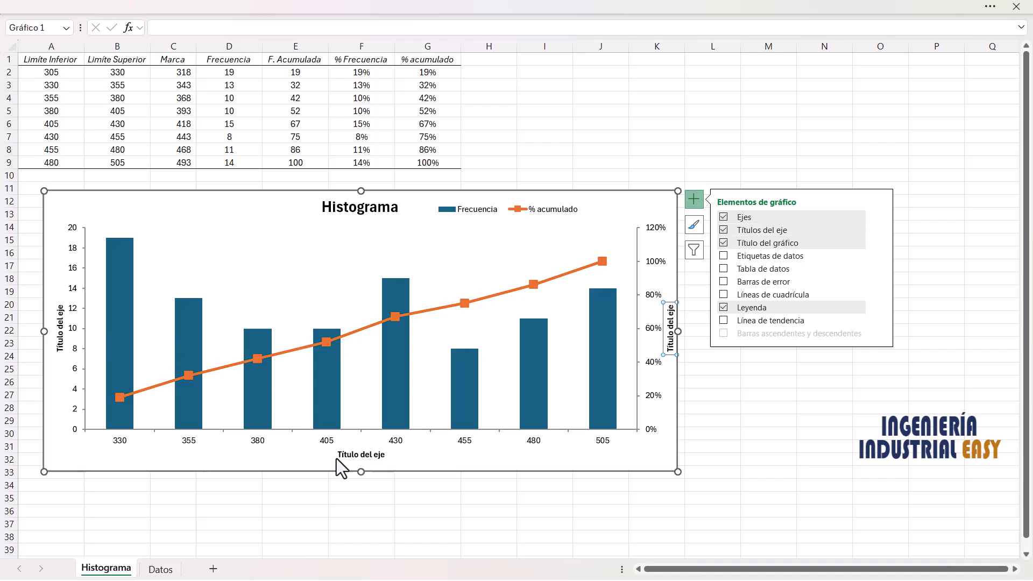
left_click(62, 342)
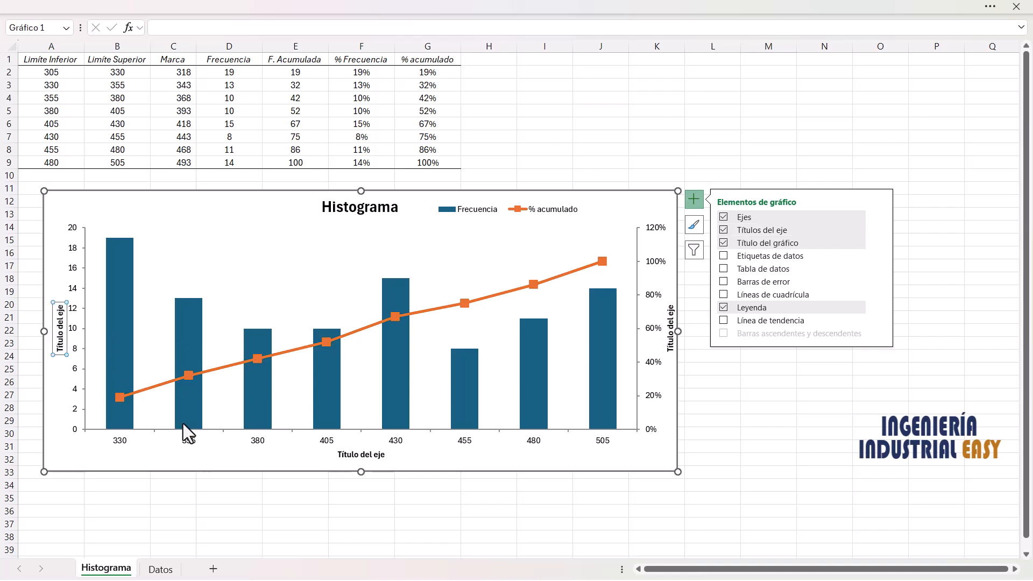
type("Frecuencia")
key("Return")
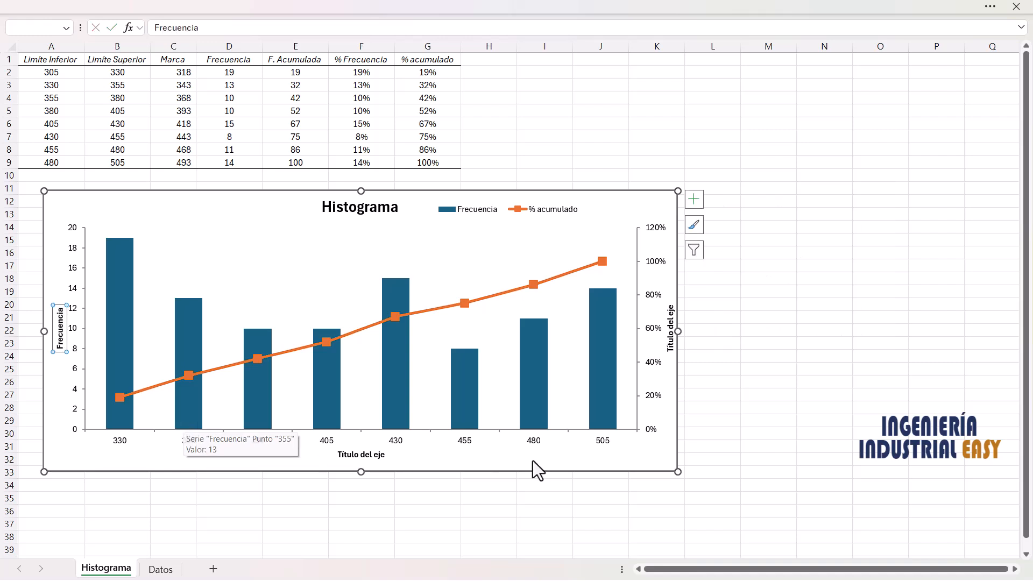
Title the secondary vertical axis % Acumulado and the horizontal axis CLASES
left_click(669, 339)
type("% Acumulado")
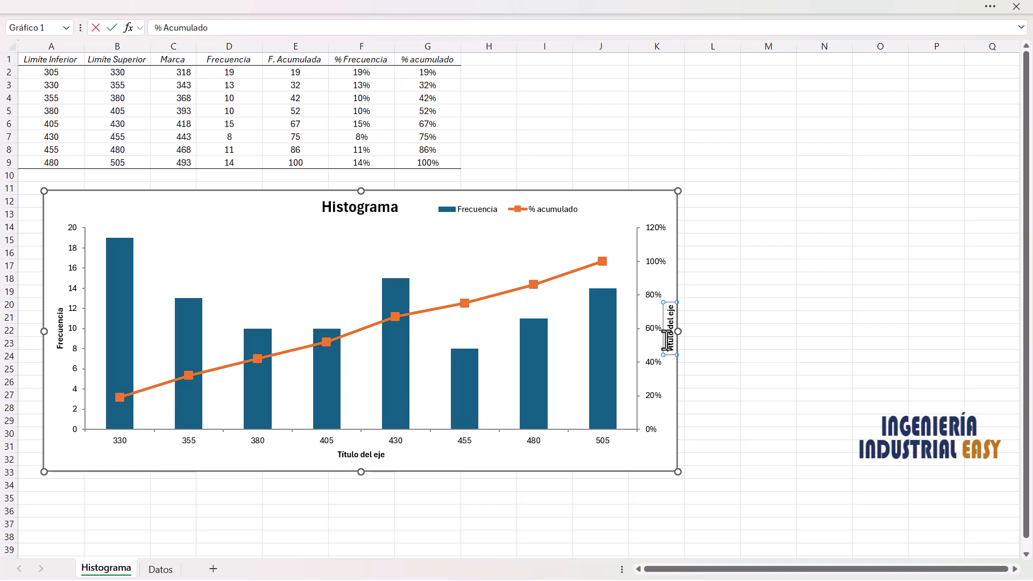
key("Return")
left_click(362, 457)
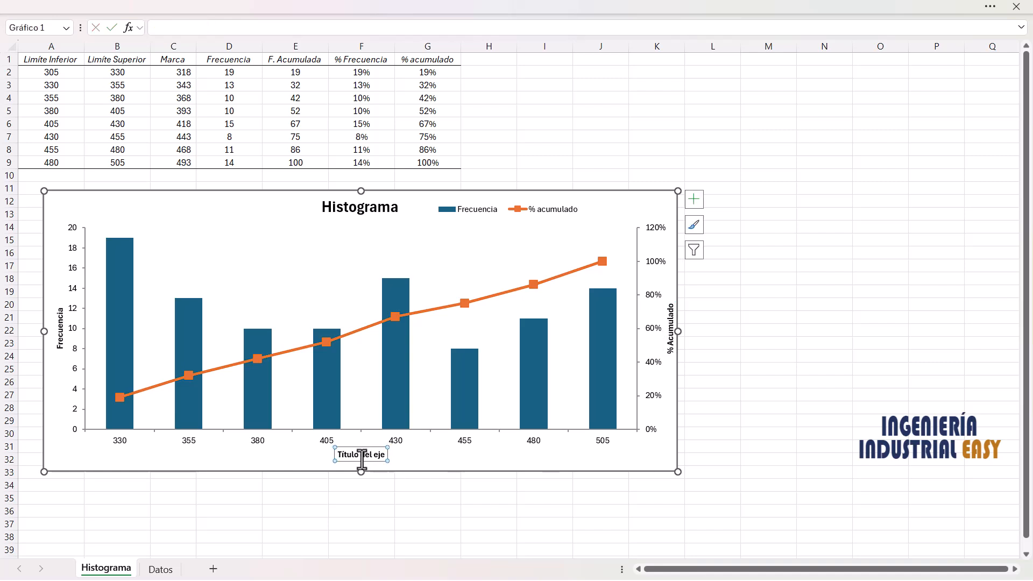
type("CLASES")
key("Return")
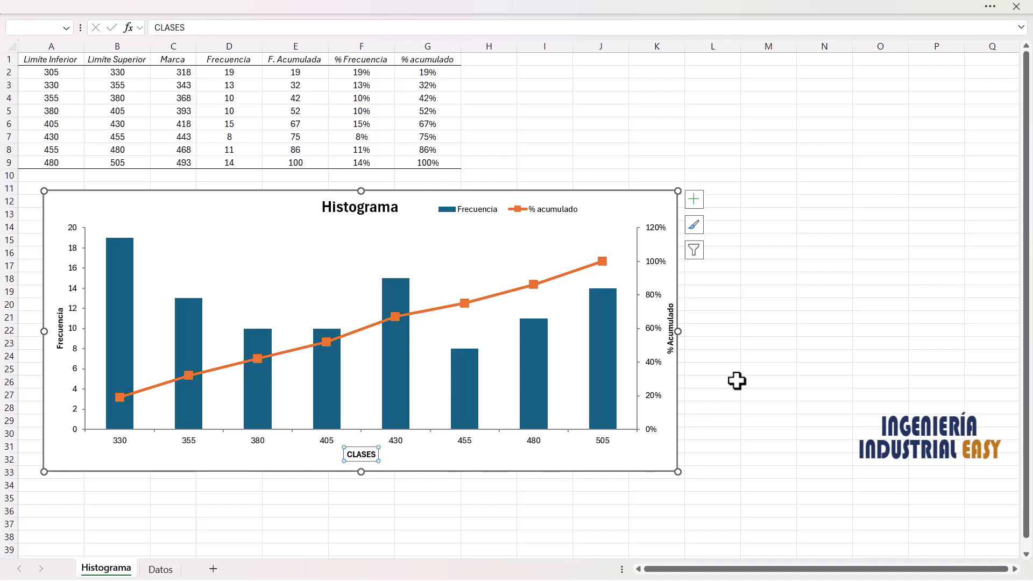
left_click(734, 383)
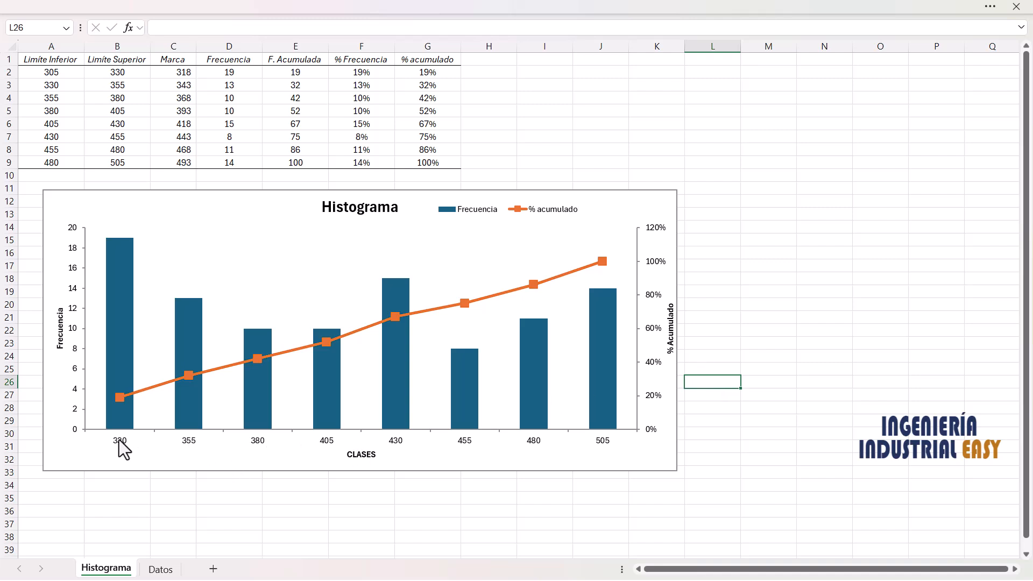
Change the histogram's horizontal axis labels to the class marks in Histograma!$C$2:$C$9
left_click(207, 440)
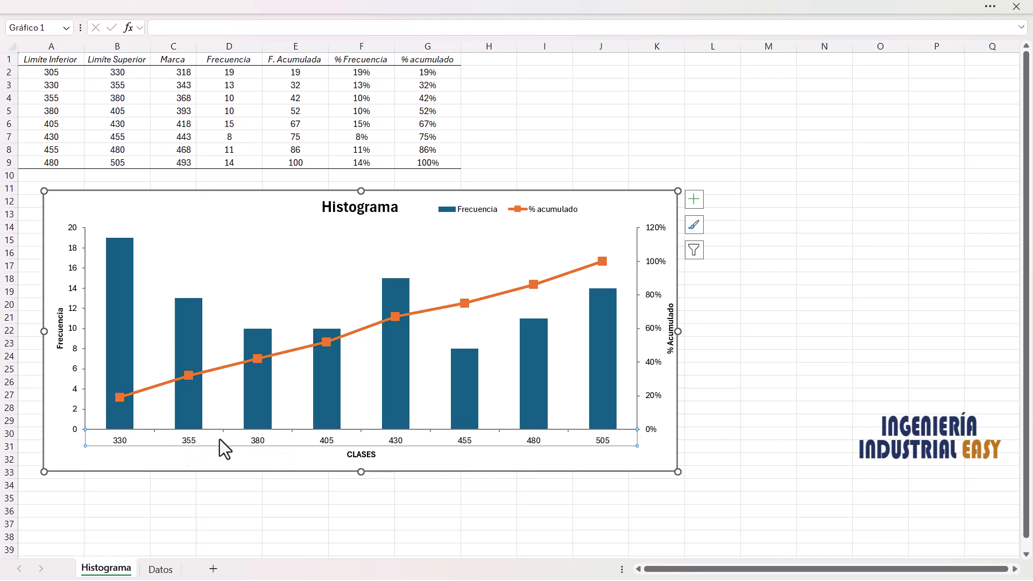
right_click(190, 441)
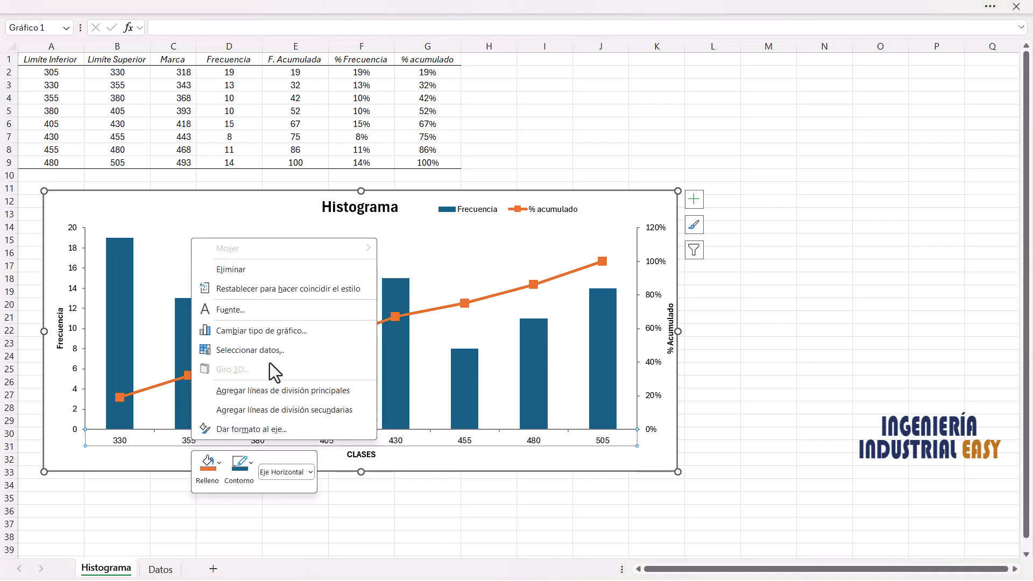
left_click(282, 349)
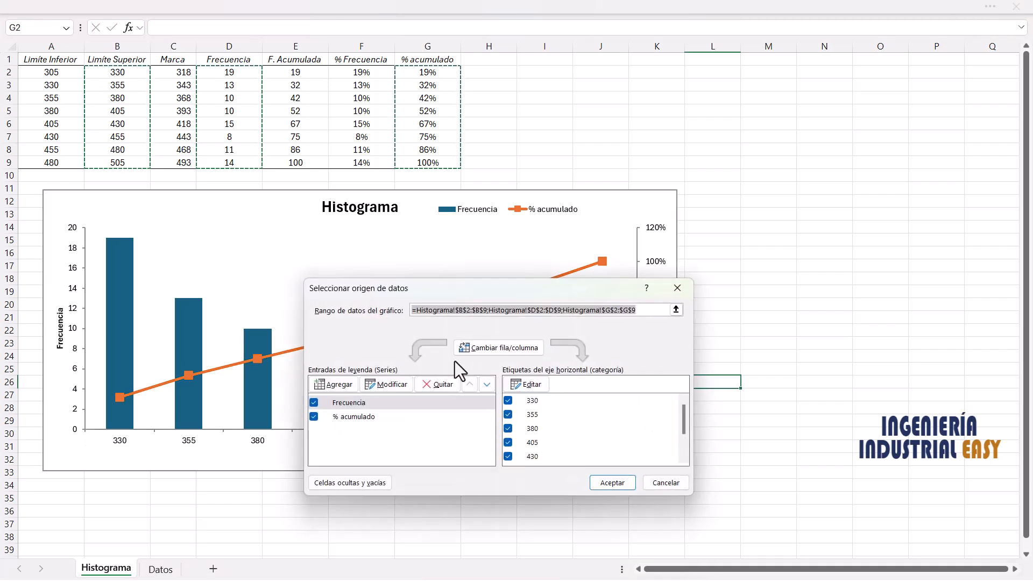
left_click(535, 390)
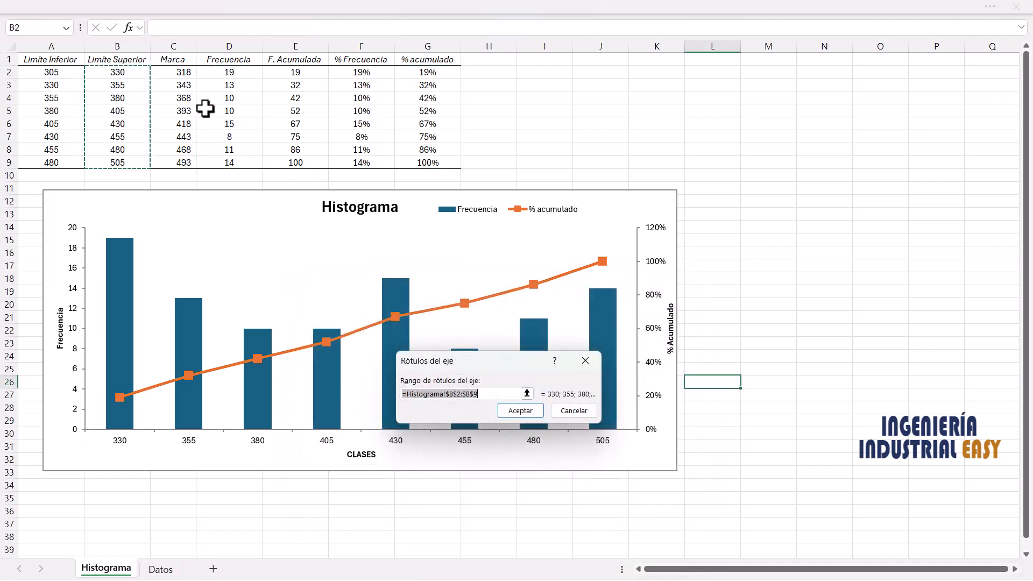
left_click_drag(188, 77, 185, 163)
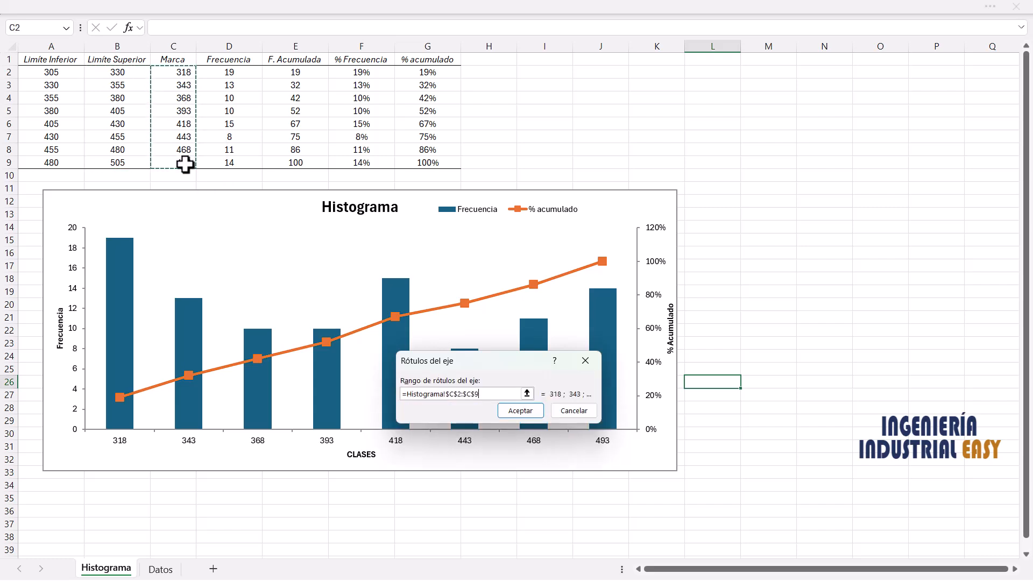
left_click(520, 410)
left_click(618, 488)
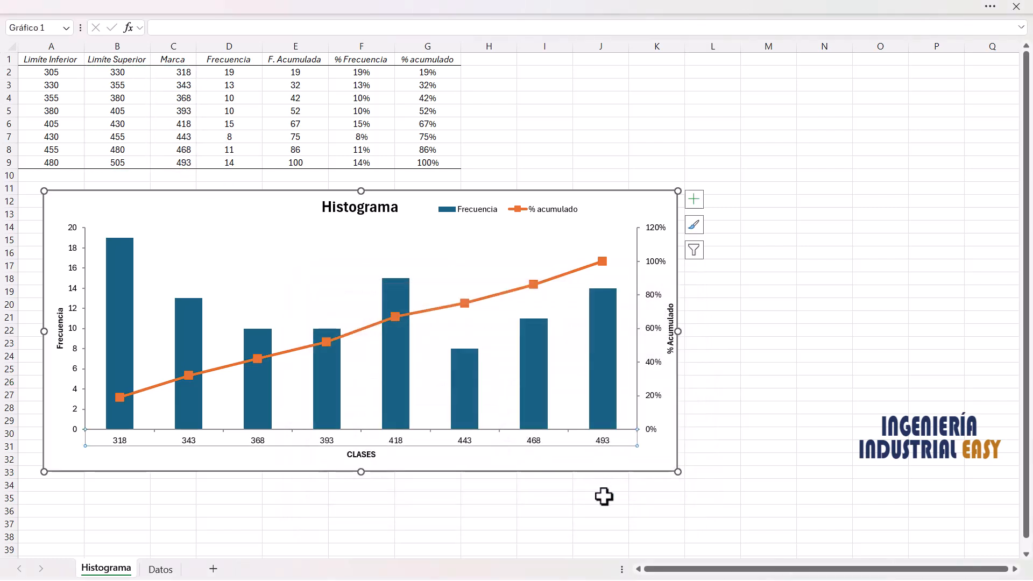
left_click(495, 535)
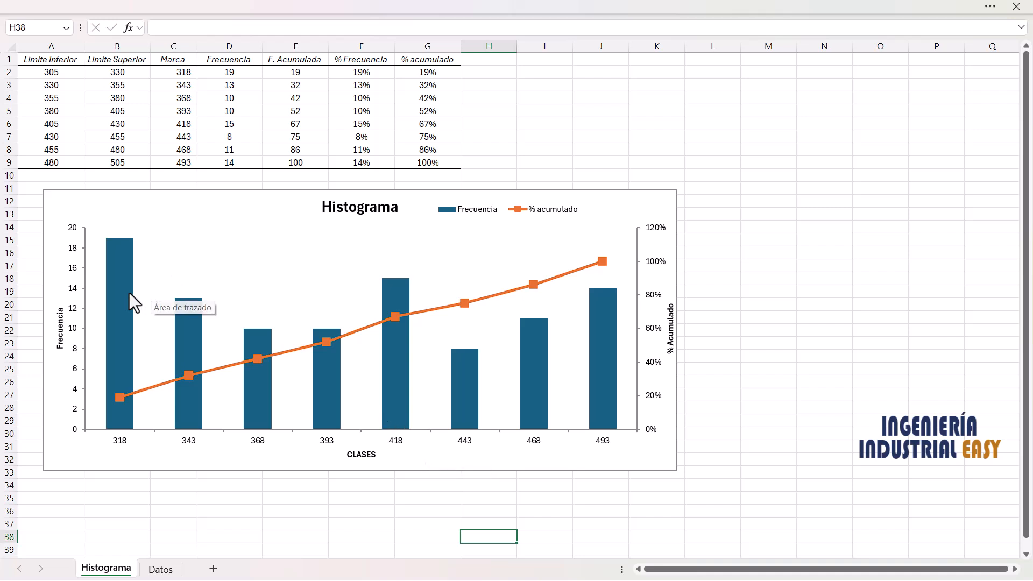
Compare each class's upper limit with the next class's lower limit in the table to examine whether the classes are contiguous
mouse_move(185, 327)
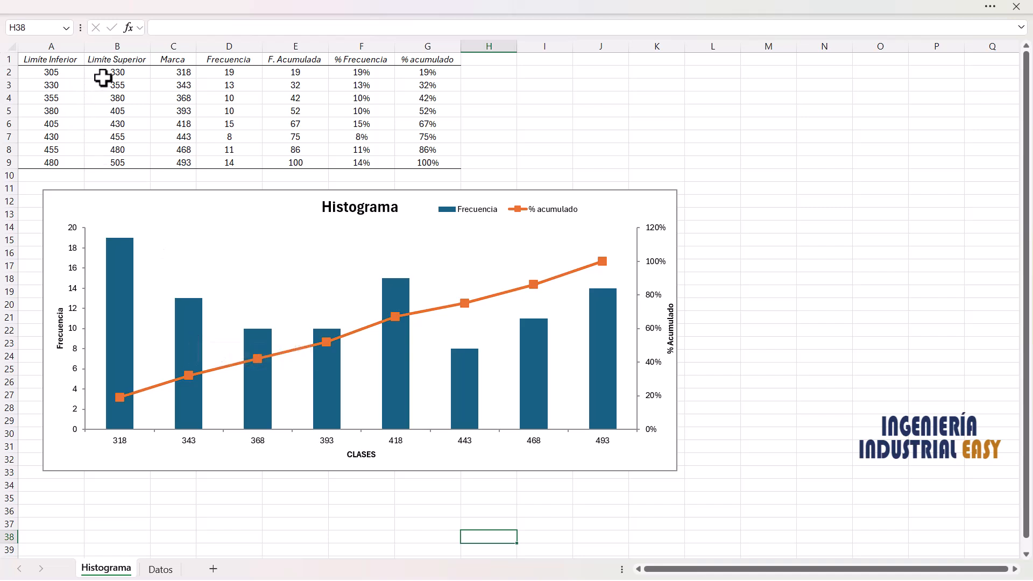
left_click(126, 70)
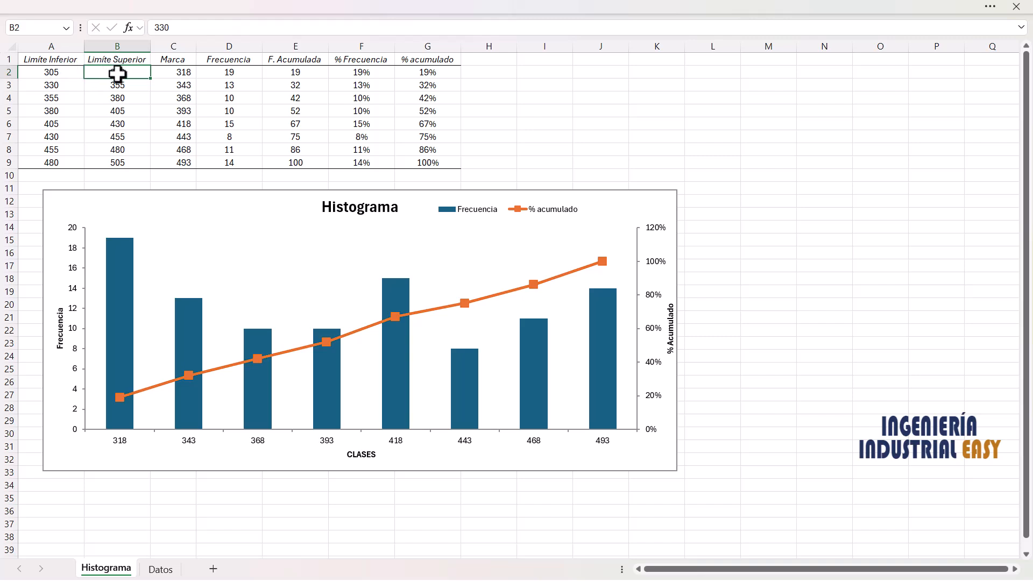
left_click(67, 85)
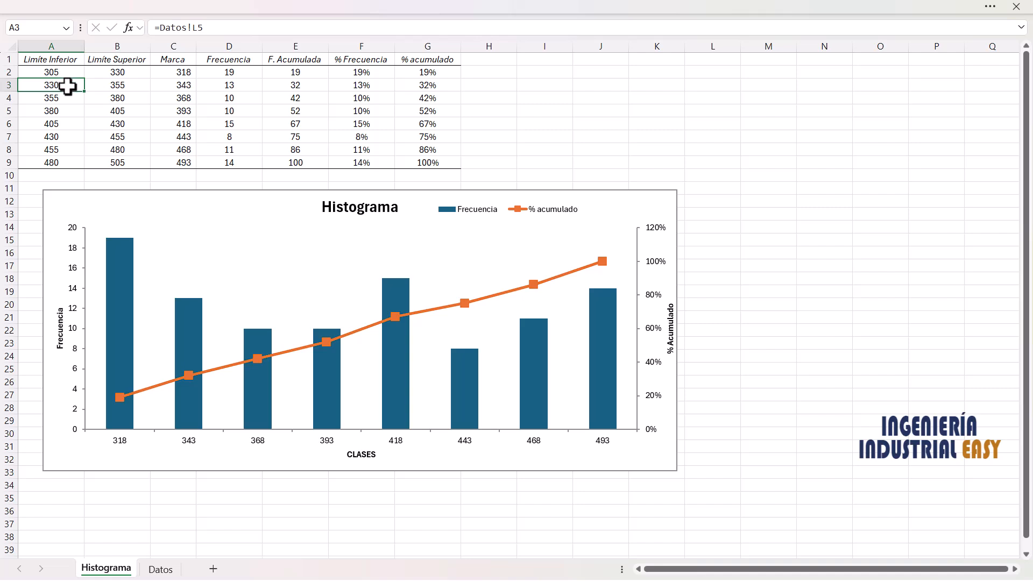
key("Right")
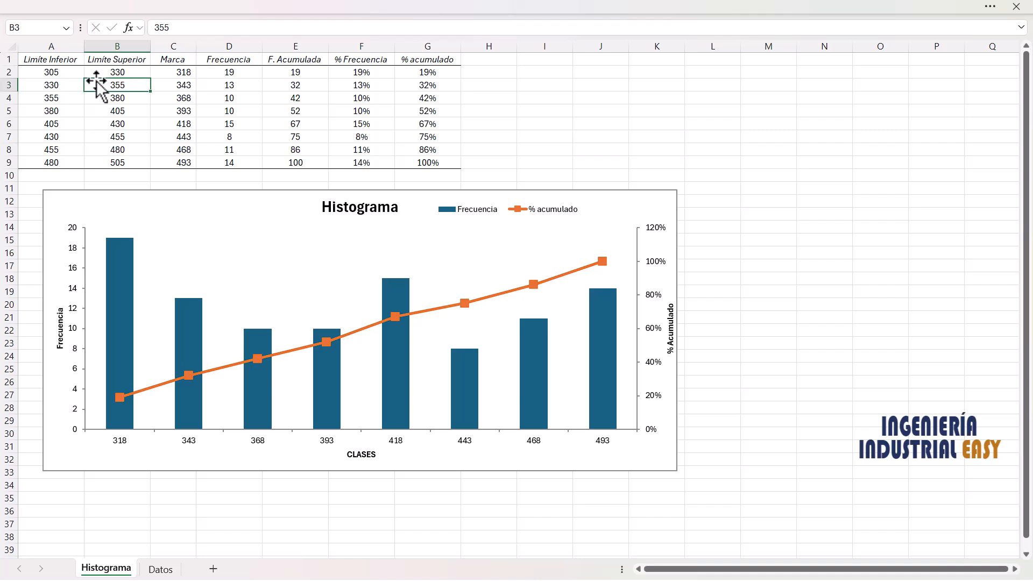
left_click(65, 99)
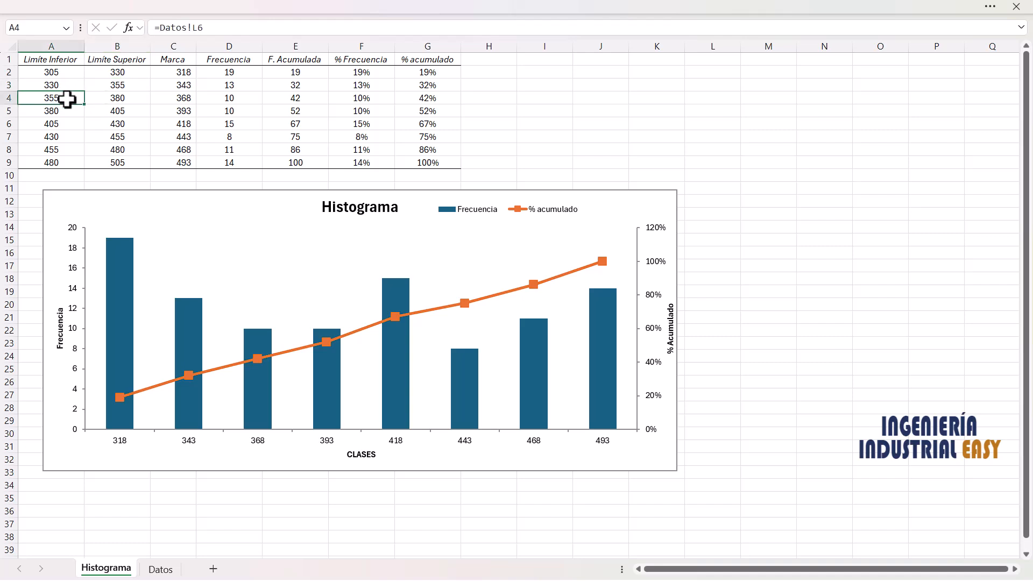
left_click(110, 99)
left_click(75, 111)
left_click(65, 150)
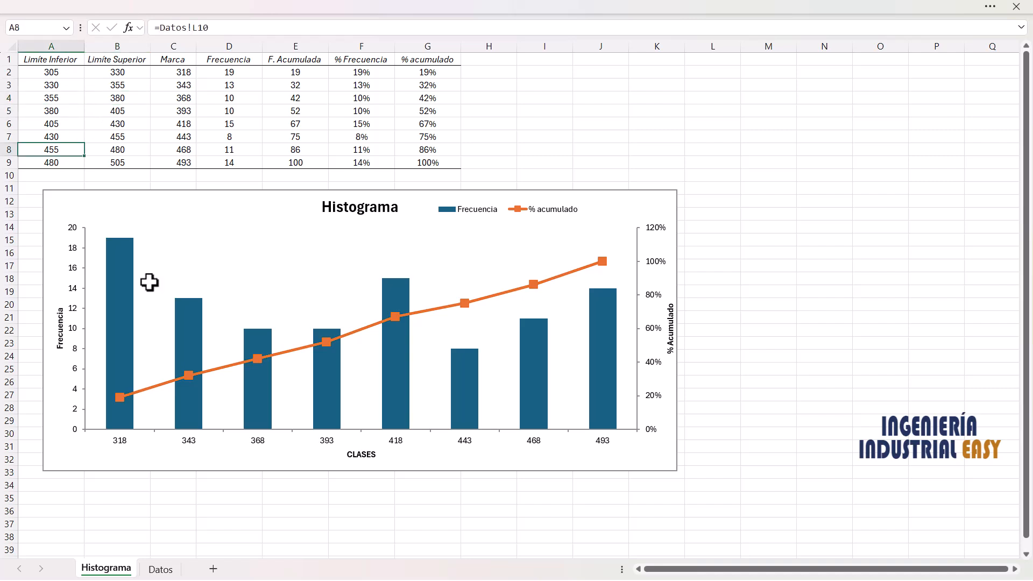
Set the gap width of the Frecuencia column series to 0%
mouse_move(132, 330)
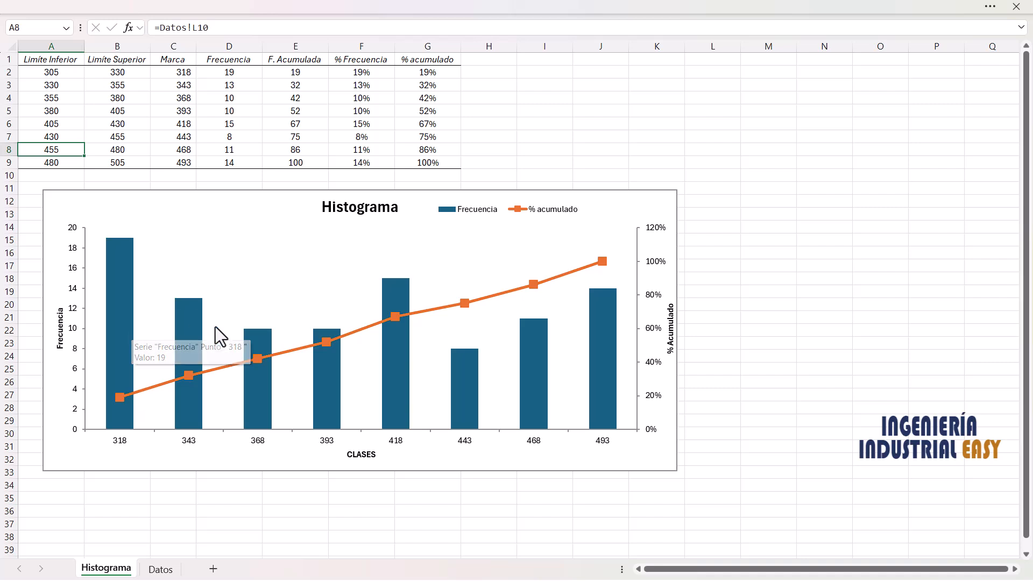
left_click(125, 279)
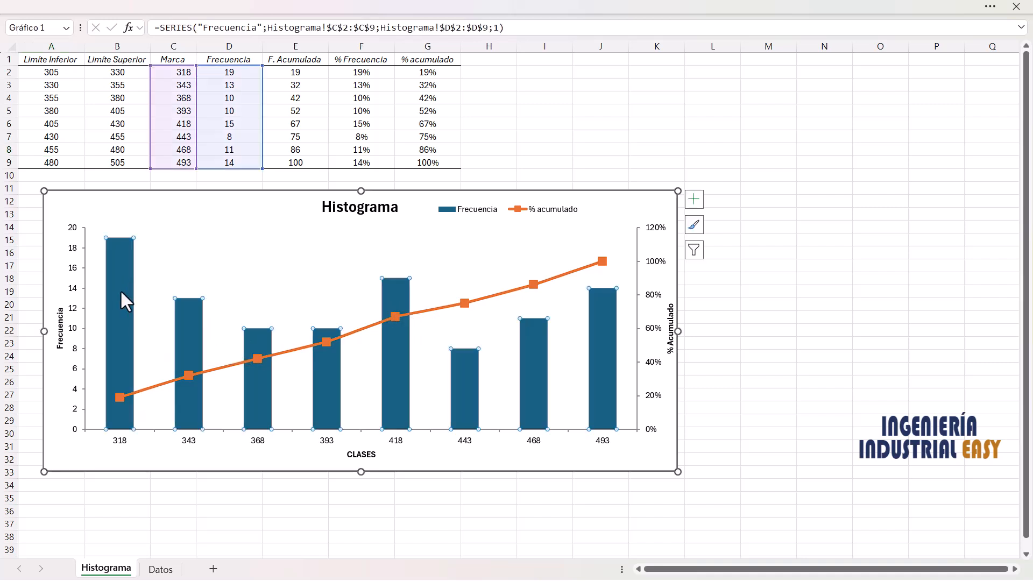
right_click(121, 293)
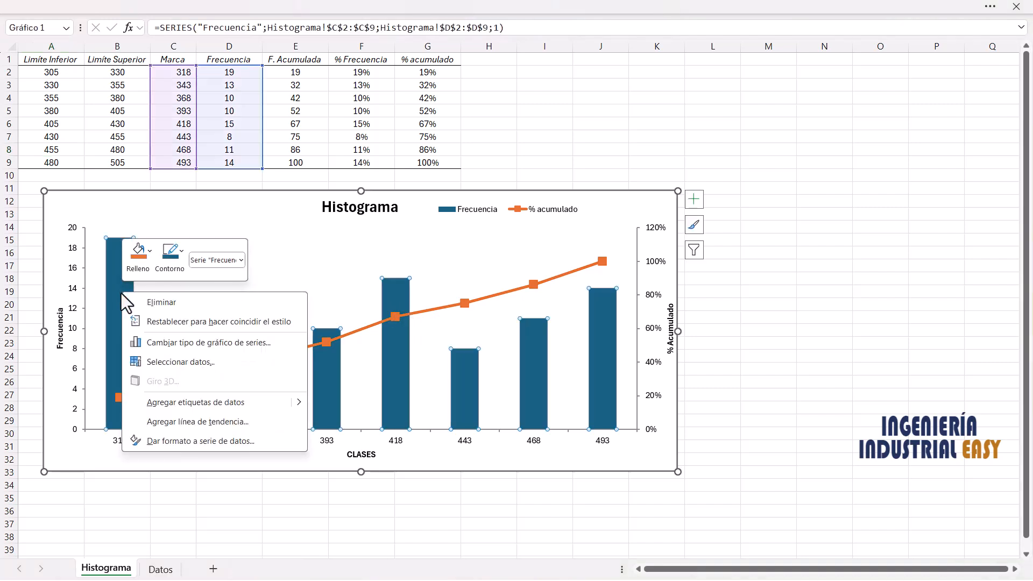
left_click(230, 440)
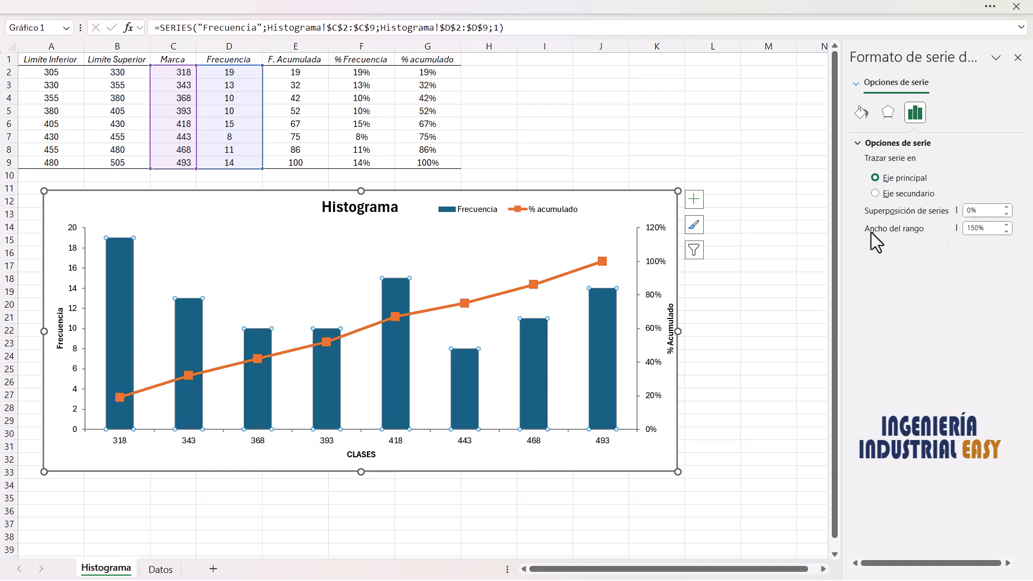
left_click(978, 228)
type("0")
key("Return")
left_click(775, 307)
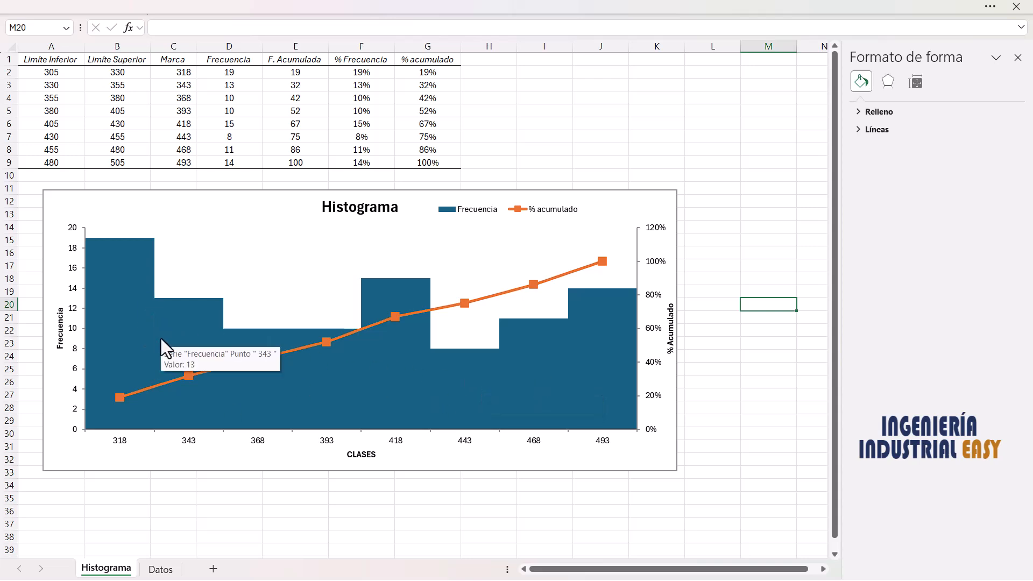
Give the Frecuencia columns a white outline with a ½ pt weight
left_click(130, 288)
right_click(131, 288)
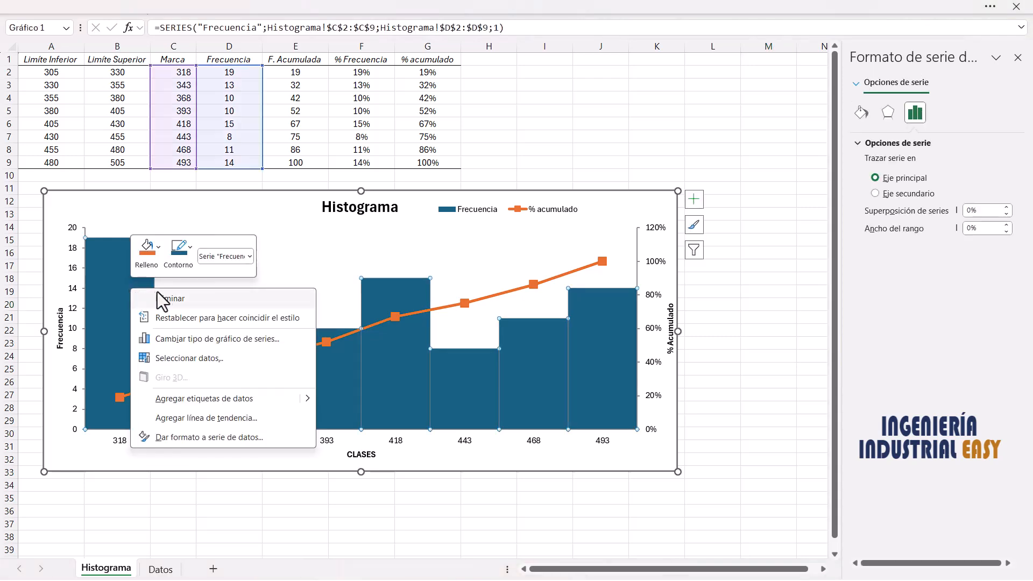
left_click(191, 247)
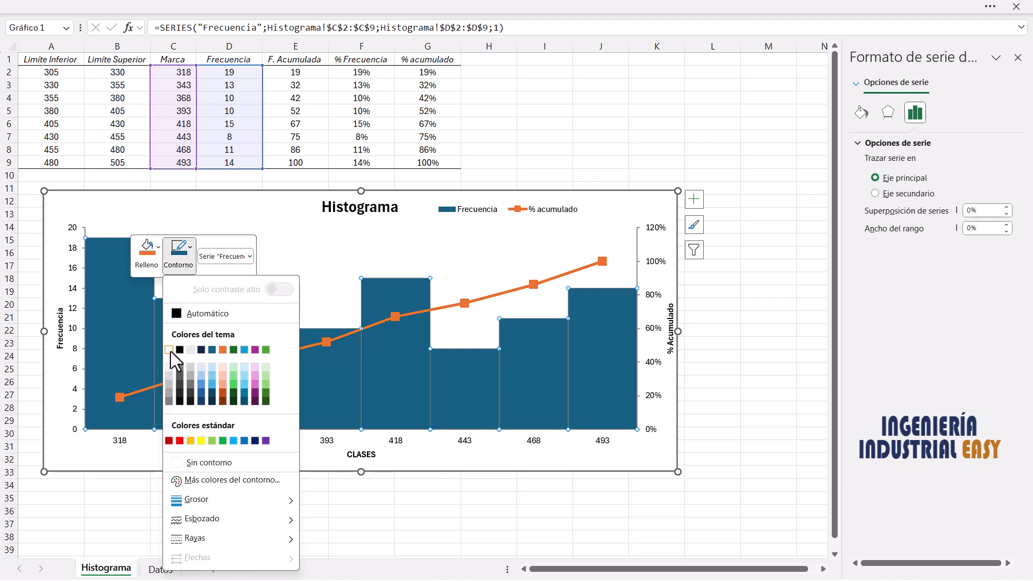
left_click(170, 350)
left_click(190, 248)
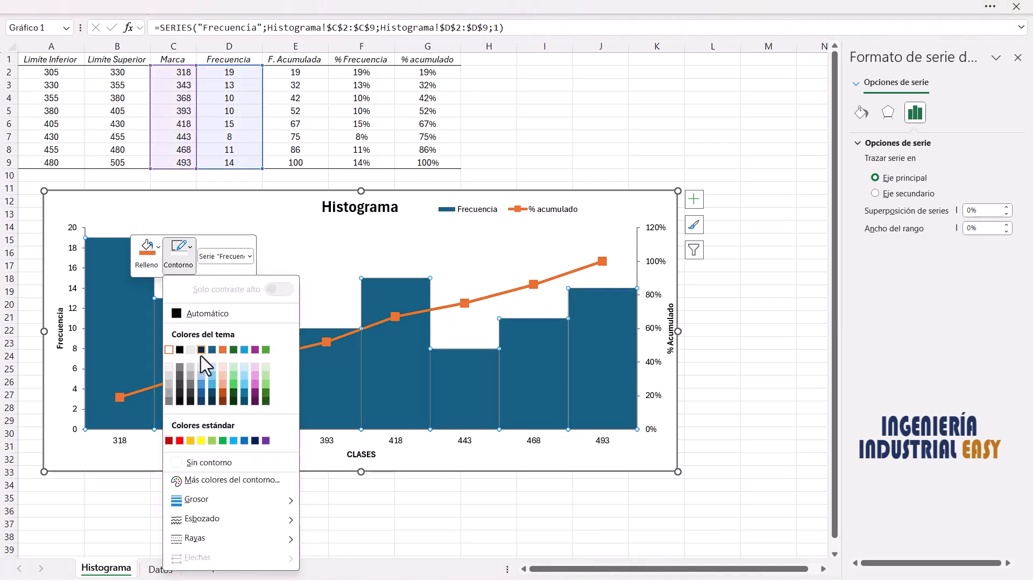
mouse_move(238, 496)
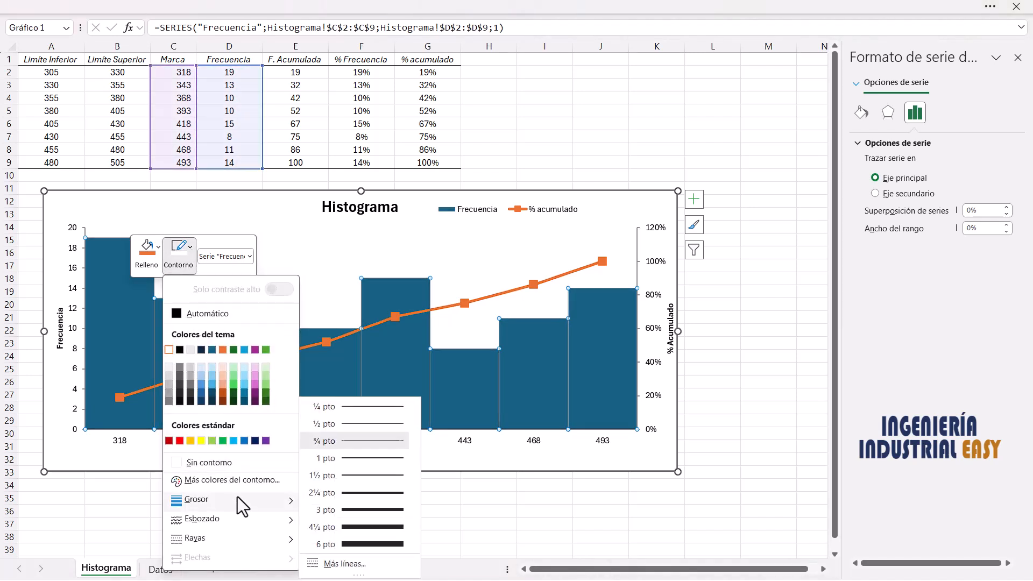
left_click(358, 426)
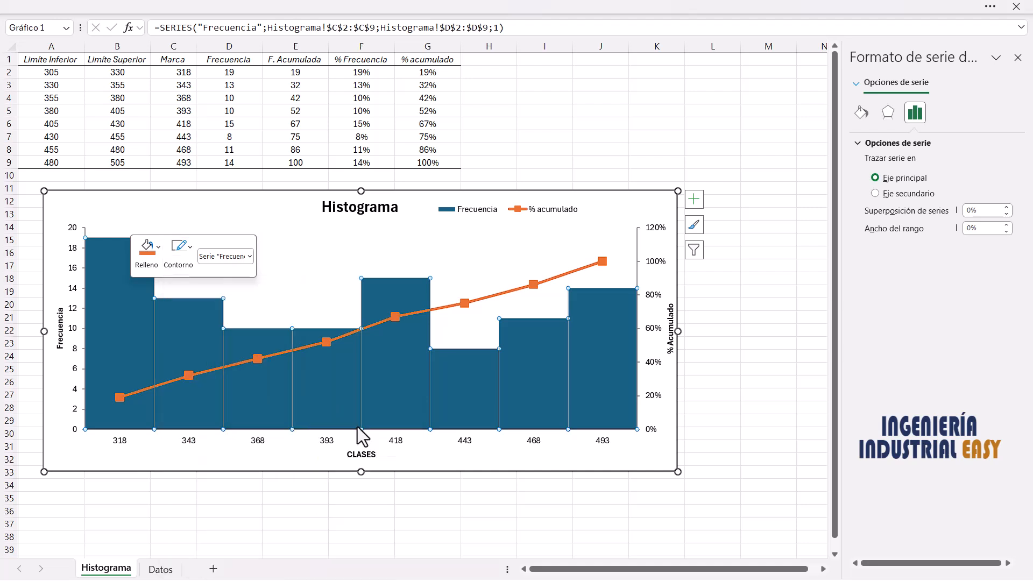
left_click(750, 334)
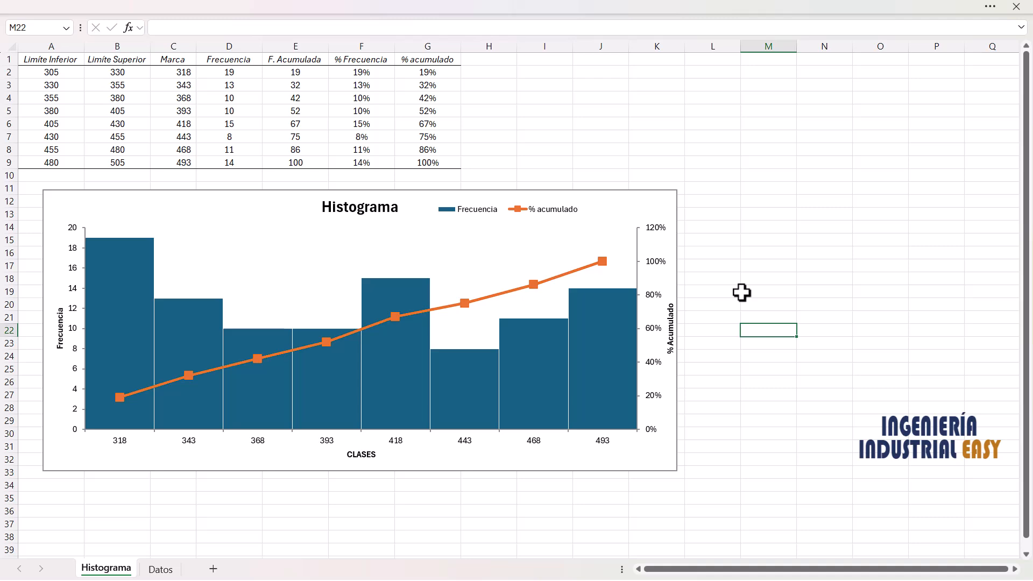
Insert a new column before Frecuencia in the table and enter the heading Clase in D1
left_click(325, 441)
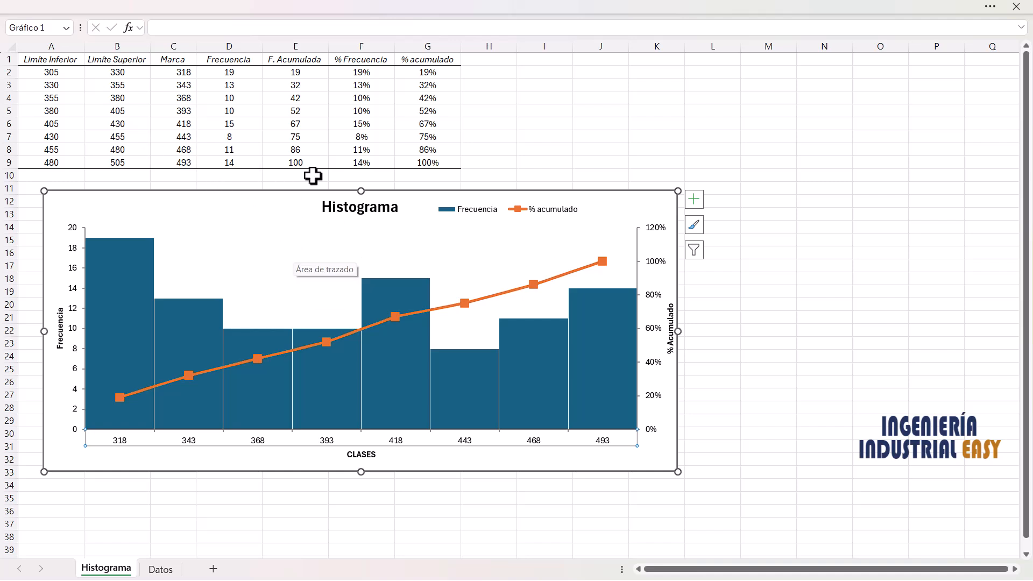
left_click(226, 40)
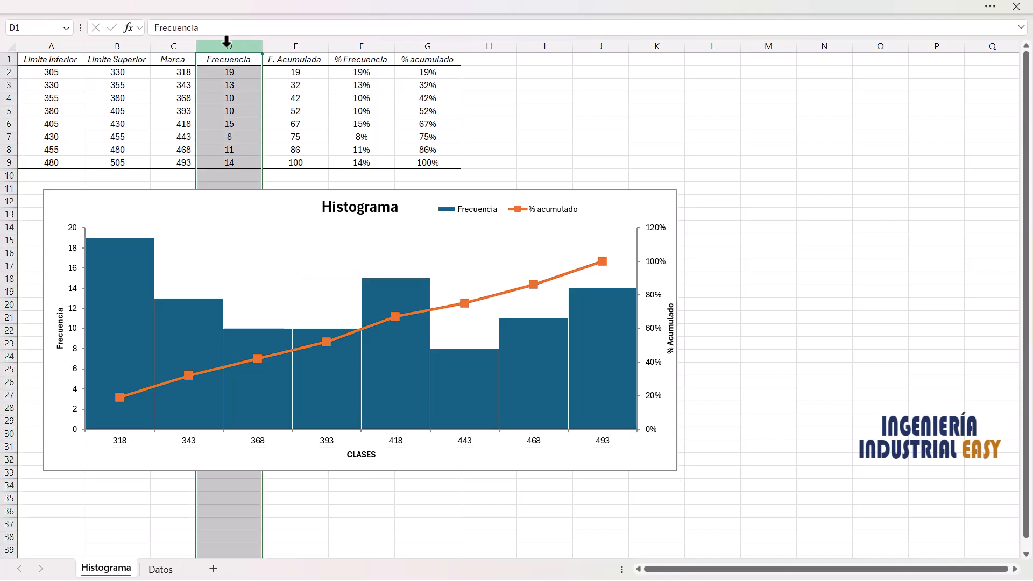
key("ctrl+plus")
left_click(234, 64)
type("Cla")
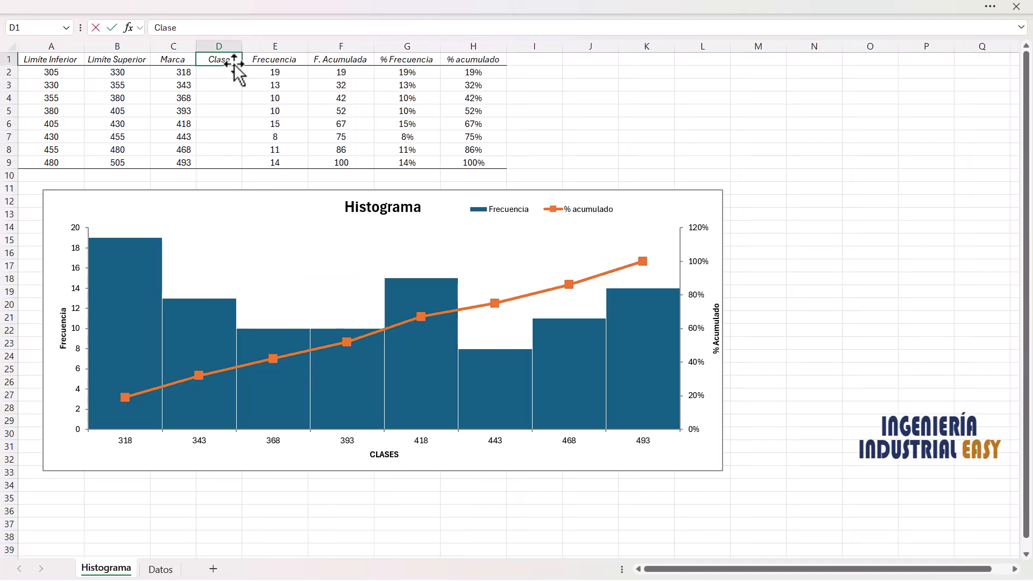
type("se")
key("Return")
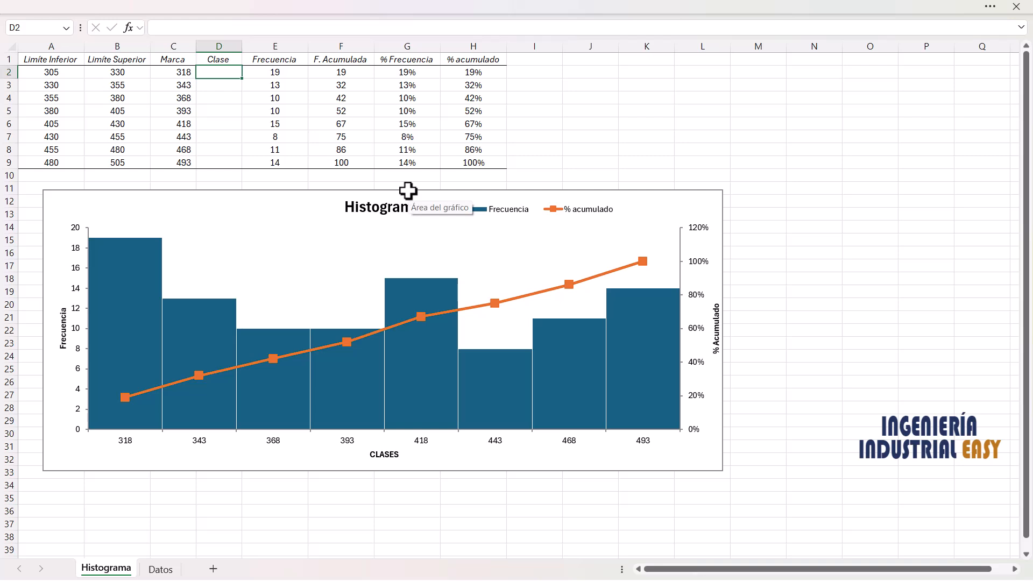
Enter the formula =A2&" - "&B2 in D2 to join the lower and upper limits into a class label
type("=")
key("Left")
key("Left")
key("Left")
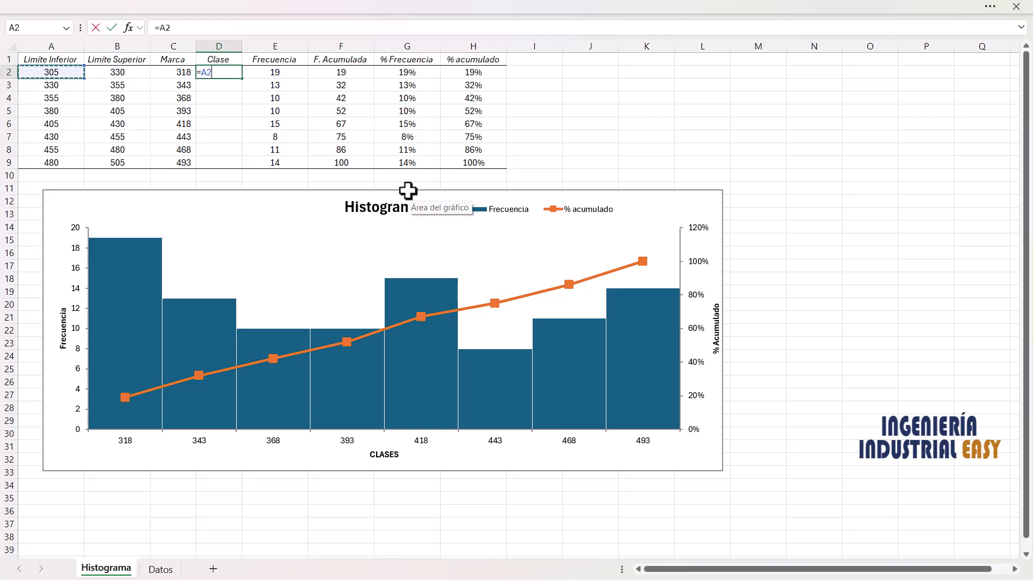
type("&\" - \"&")
key("Left")
key("Left")
key("ctrl+Return")
Fill the Clase formula from D2 down through D9 and widen column D slightly
key("shift+Down")
key("shift+Down")
key("shift+Down")
key("shift+Down")
key("shift+Down")
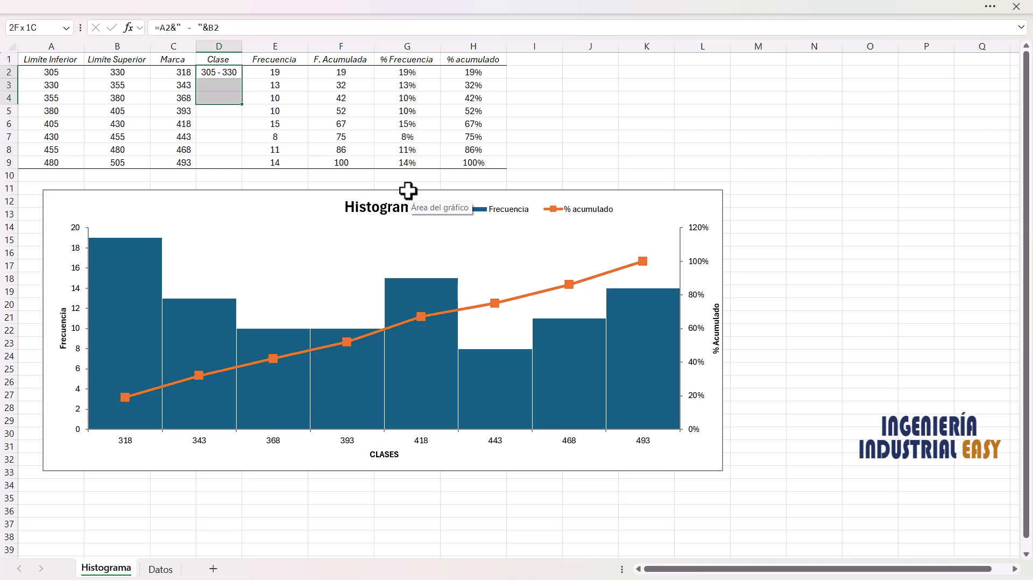
key("shift+Down")
key("shift+Down")
key("F2")
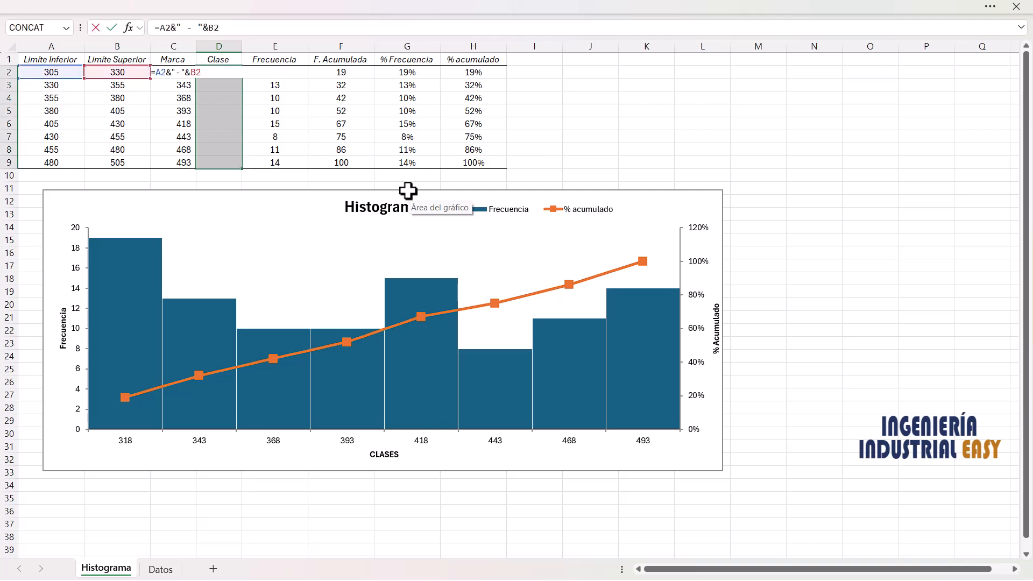
key("ctrl+Return")
left_click(233, 98)
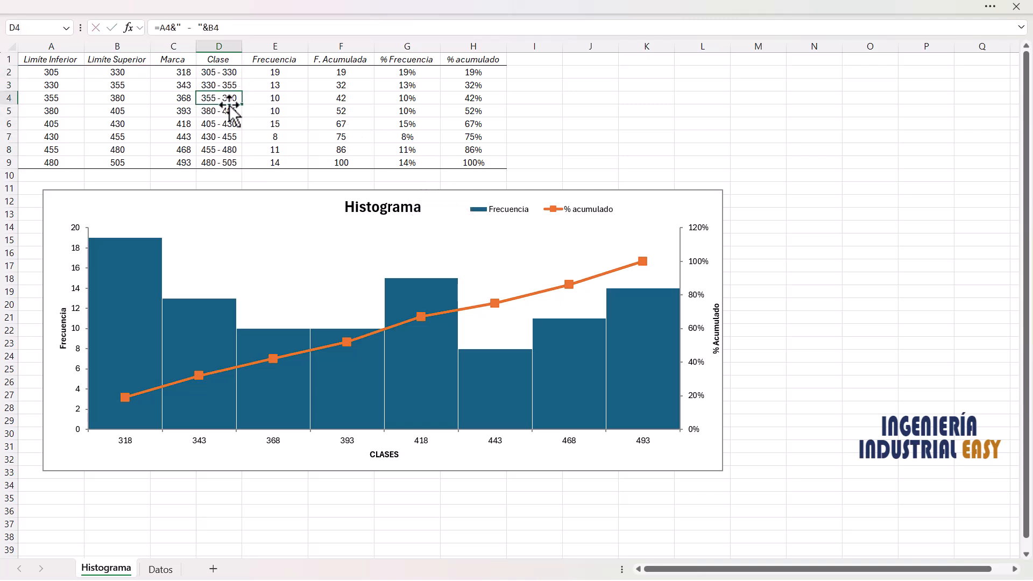
left_click(221, 135)
left_click_drag(230, 77, 221, 162)
left_click_drag(242, 46, 255, 45)
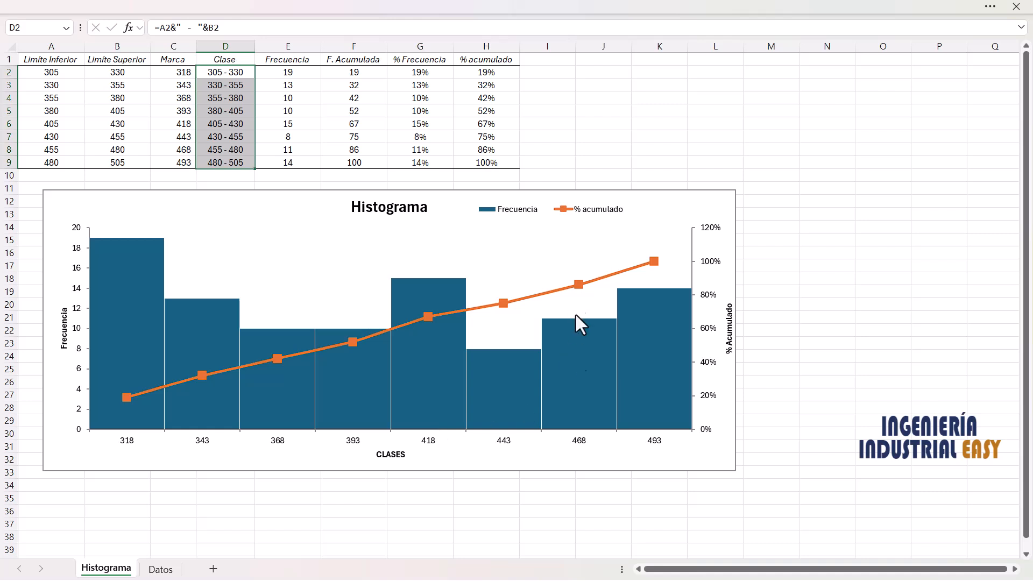
Set the histogram's horizontal axis labels to the Clase range D2:D9
left_click(431, 439)
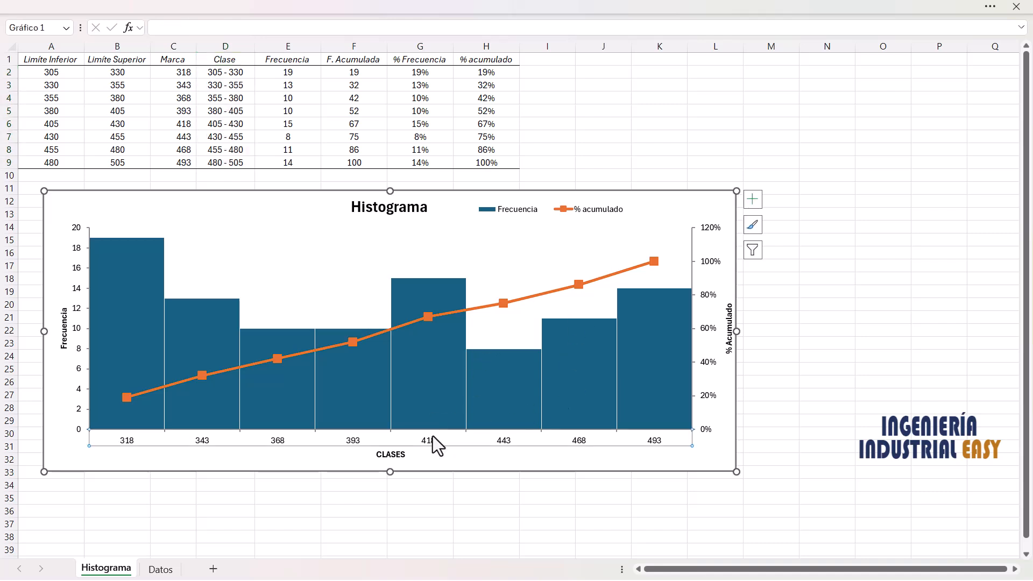
right_click(433, 438)
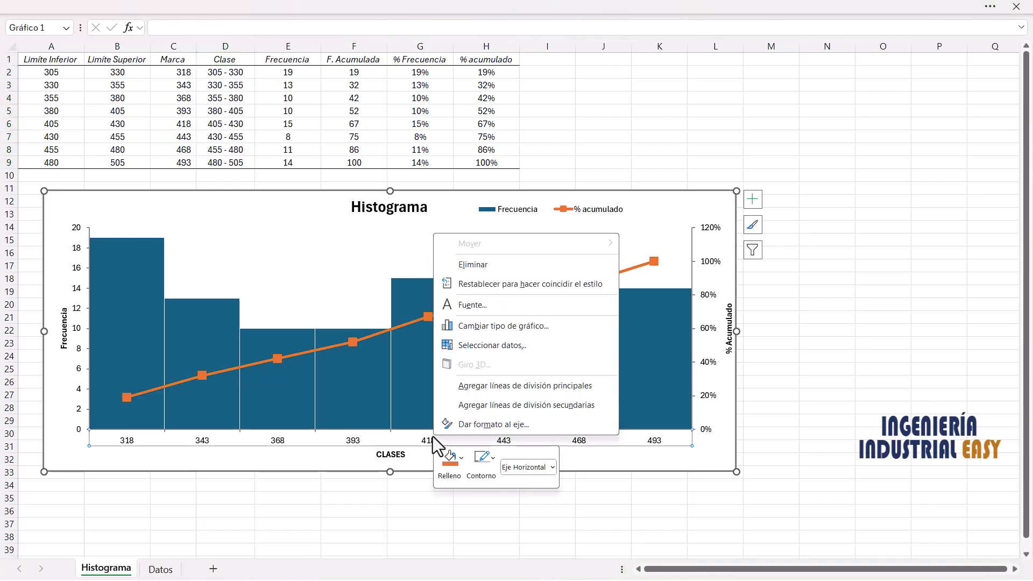
left_click(500, 346)
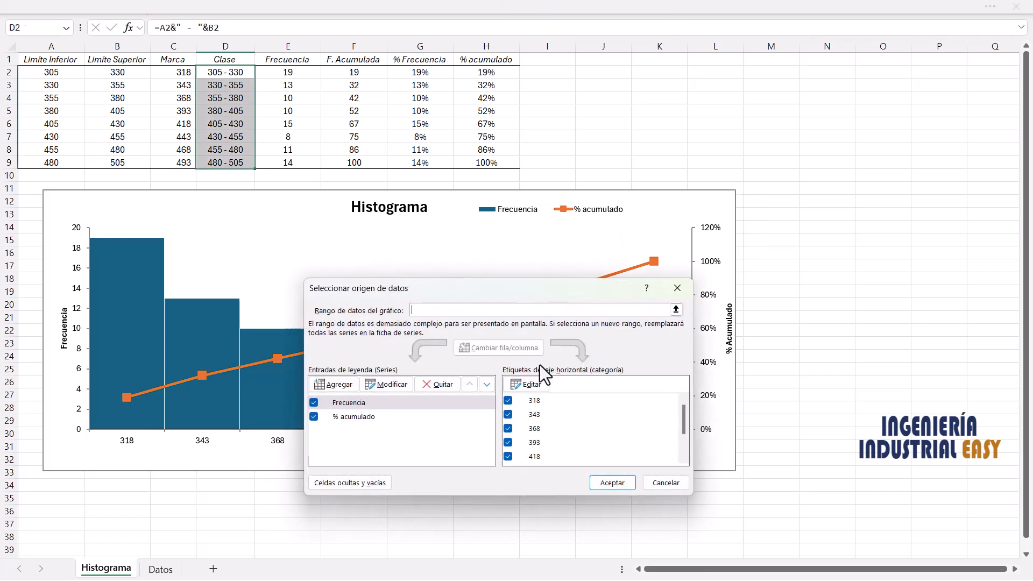
left_click(536, 385)
left_click_drag(232, 70, 240, 163)
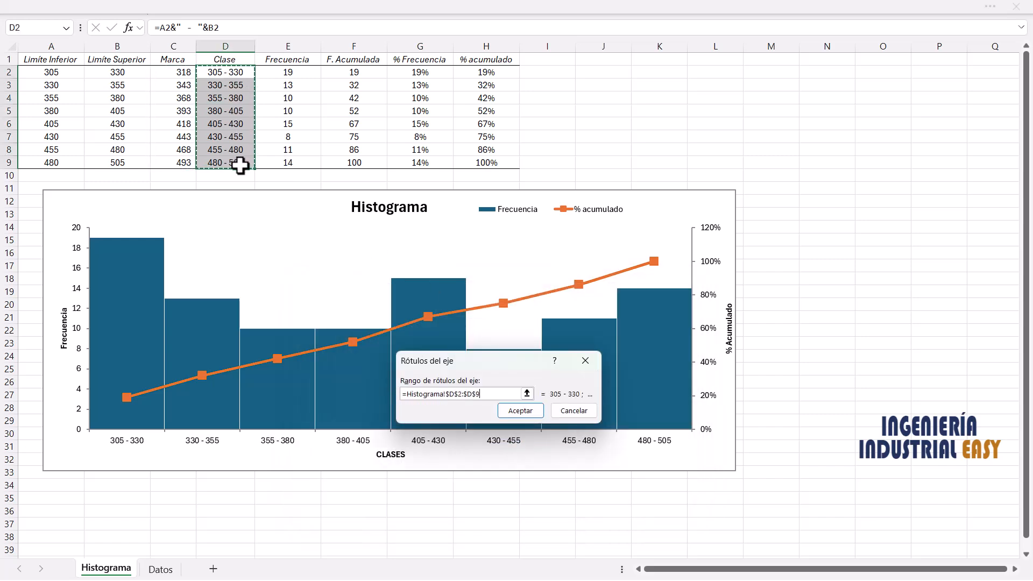
key("Return")
left_click(606, 480)
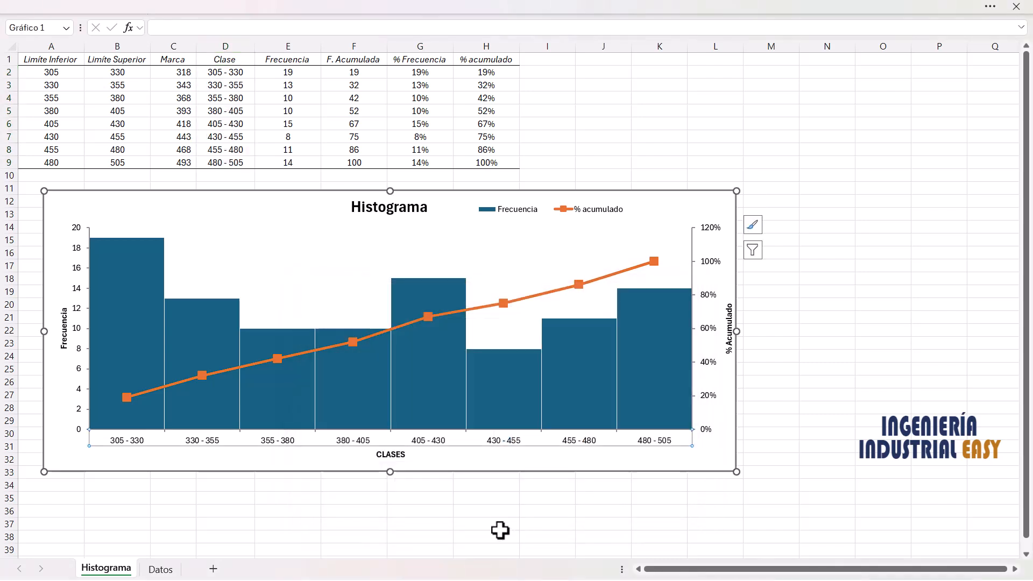
left_click(500, 533)
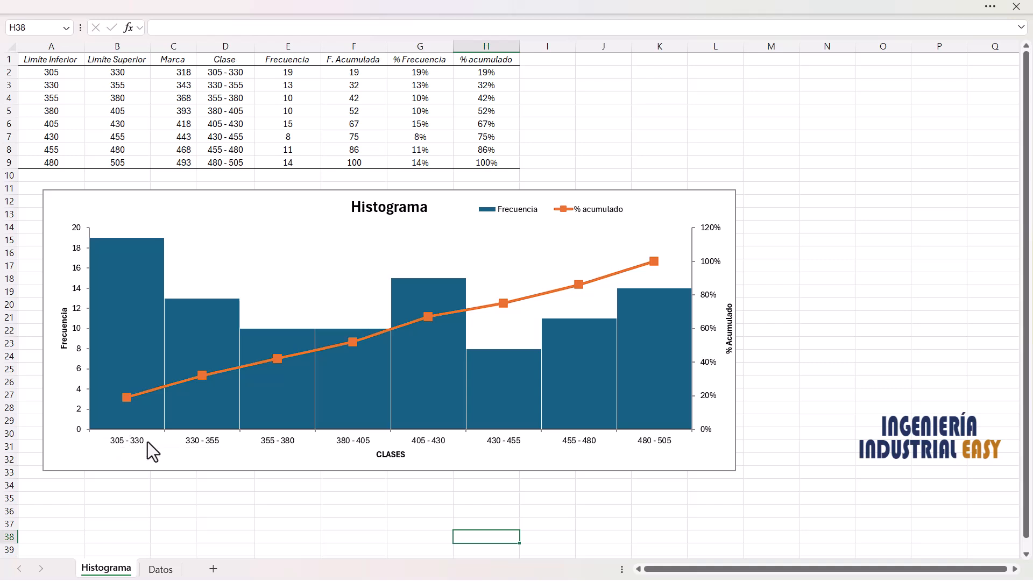
Enlarge the histogram and place it directly below the frequency table
mouse_move(247, 411)
left_click(682, 195)
left_click_drag(682, 195, 687, 136)
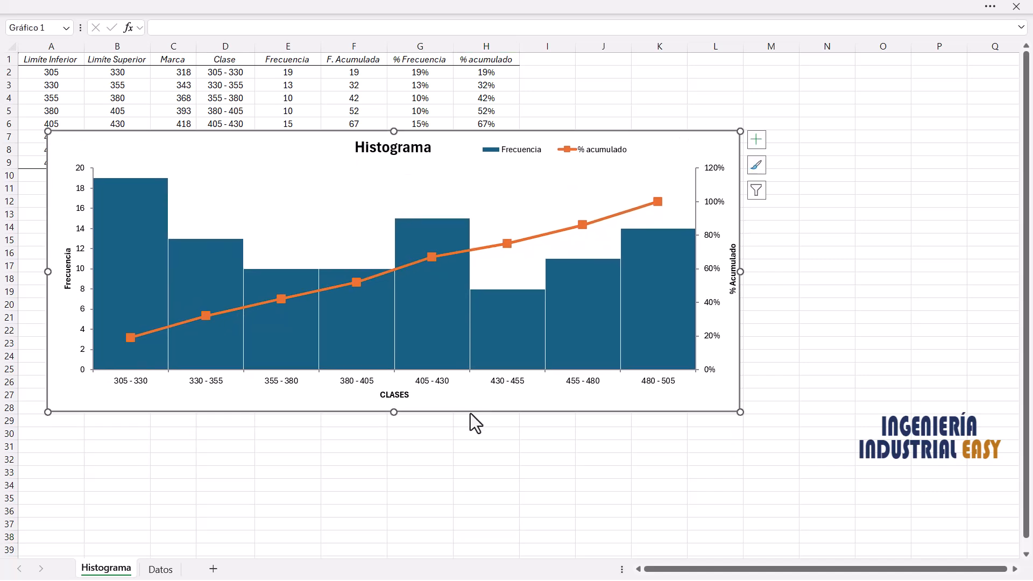
left_click(498, 510)
mouse_move(515, 360)
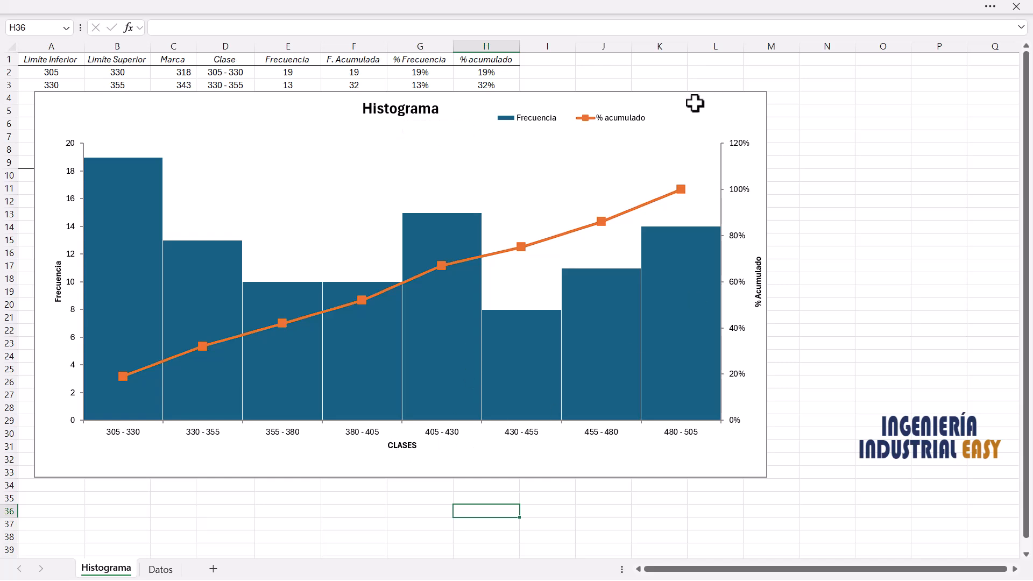
key("Right")
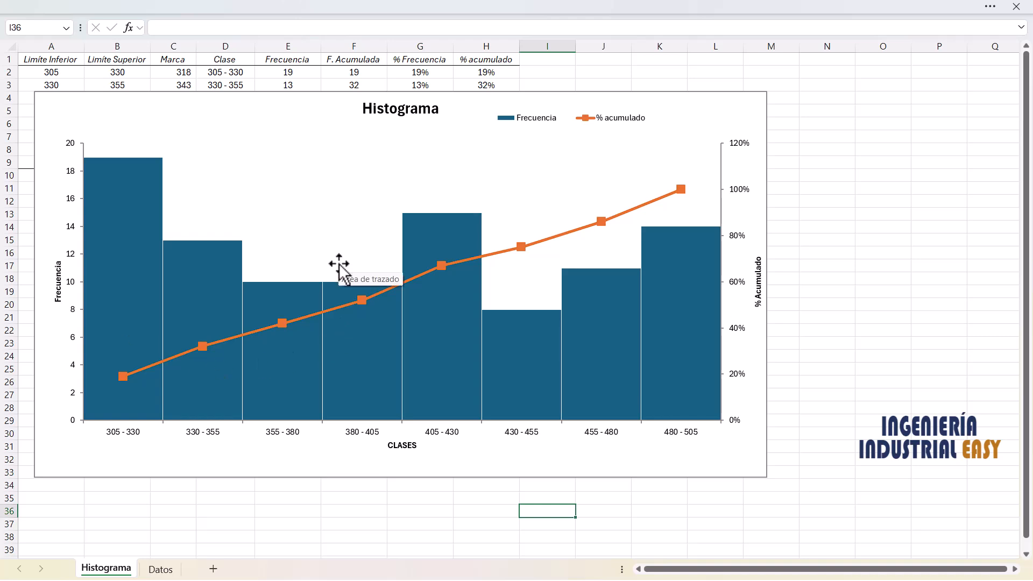
mouse_move(335, 275)
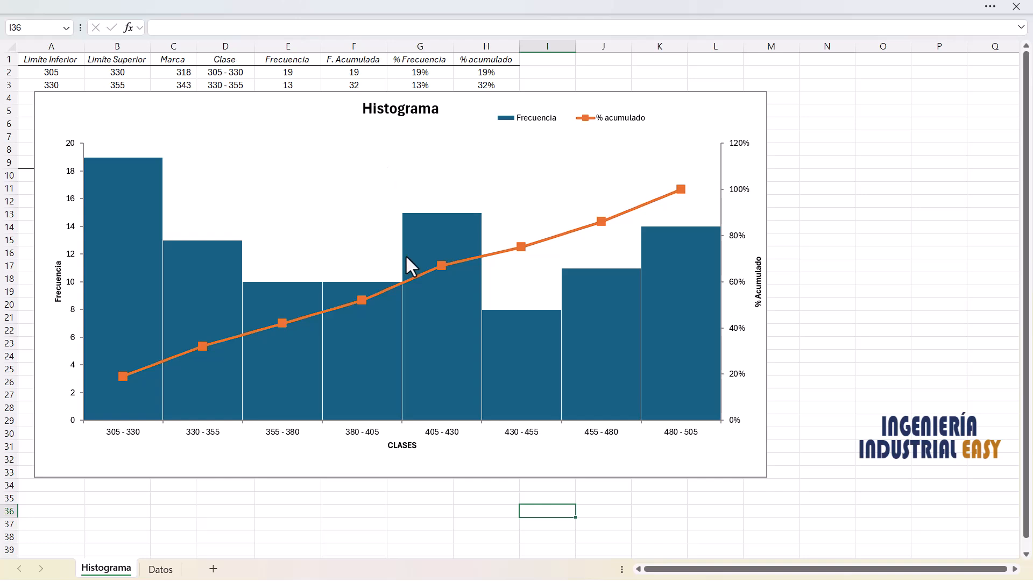
mouse_move(420, 253)
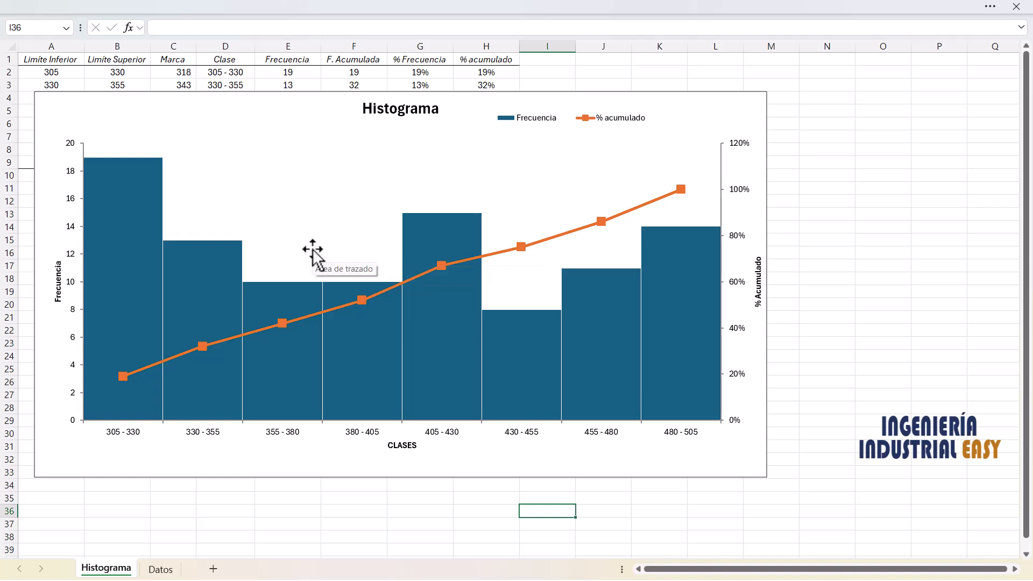
left_click_drag(322, 248, 322, 337)
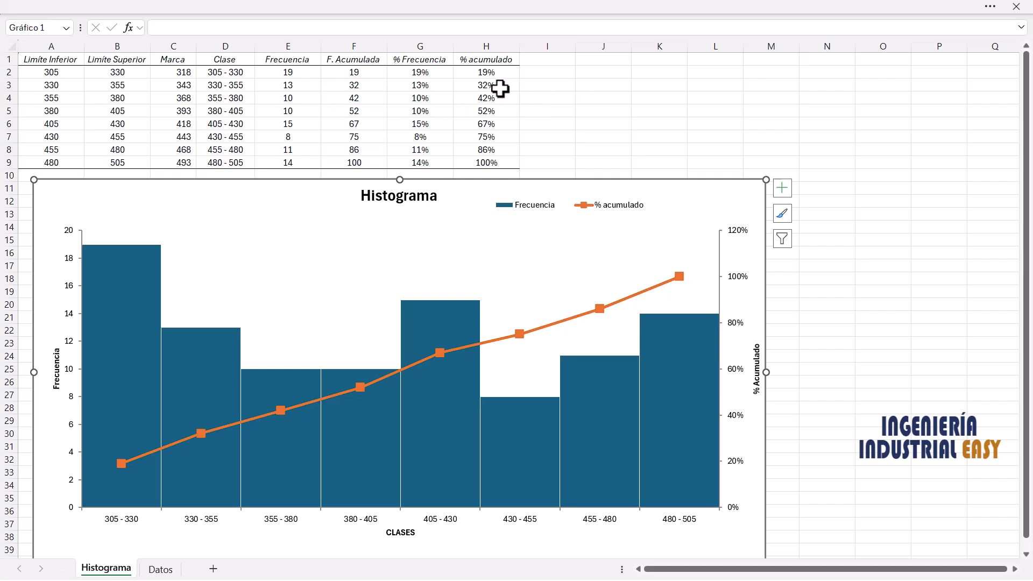
Insert a 3D pie chart from the Frecuencia values in E2:E9 and move it over the histogram's upper-right part
left_click_drag(299, 74, 304, 160)
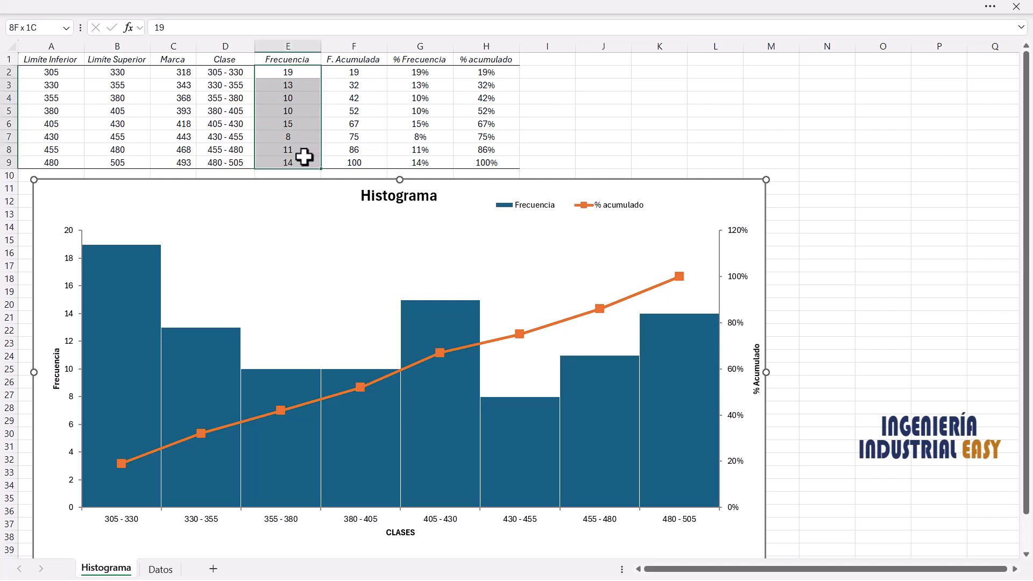
left_click(282, 1)
left_click(106, 45)
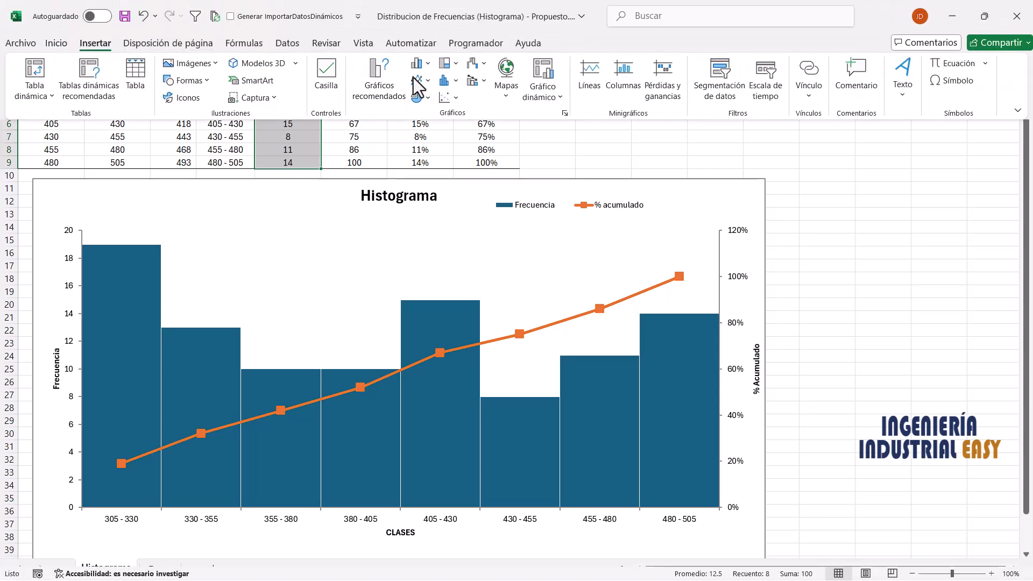
left_click(428, 99)
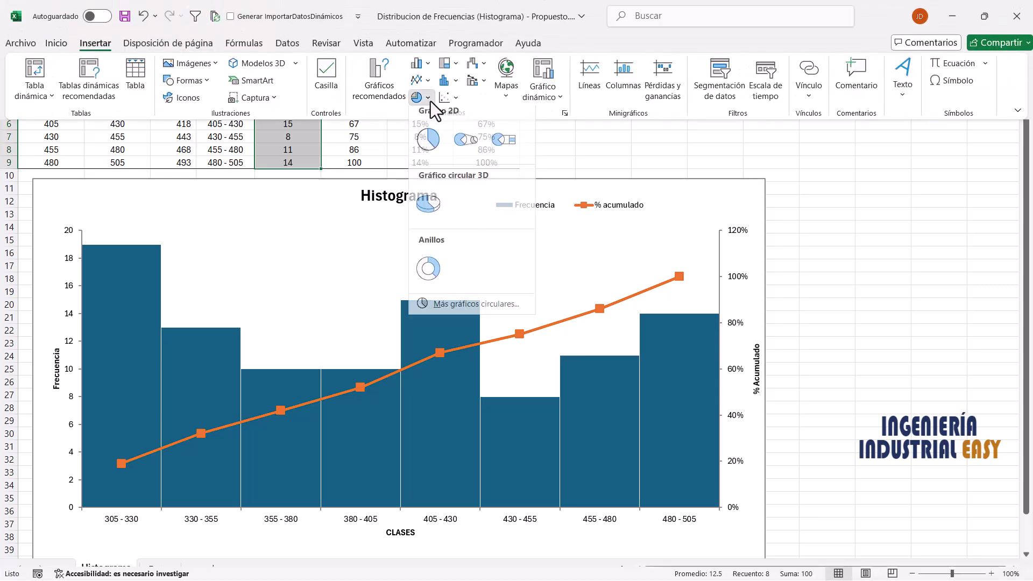
left_click(428, 209)
left_click_drag(624, 233, 711, 218)
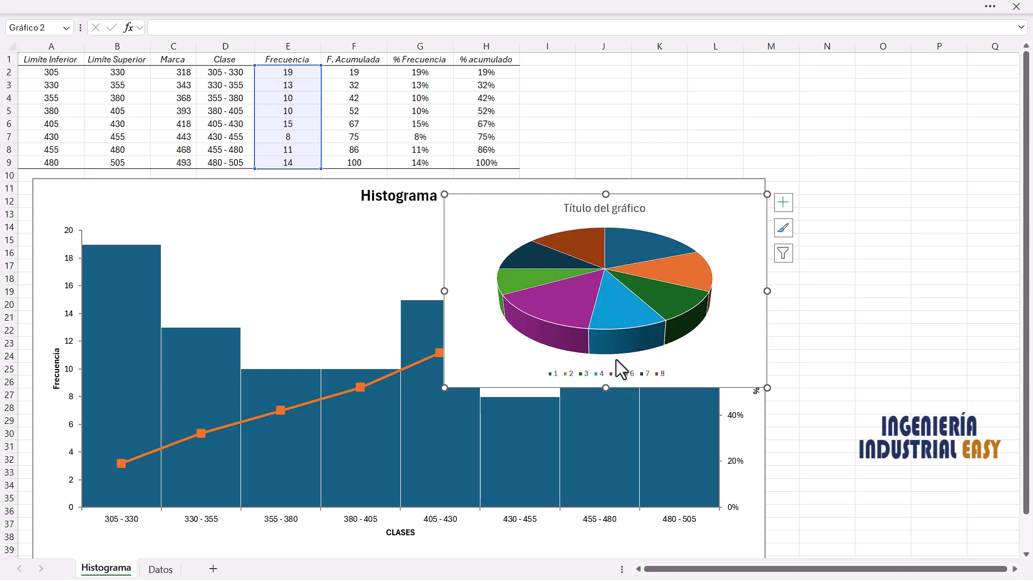
Apply the chart style Estilo 3 to the pie chart
left_click(436, 13)
left_click(648, 103)
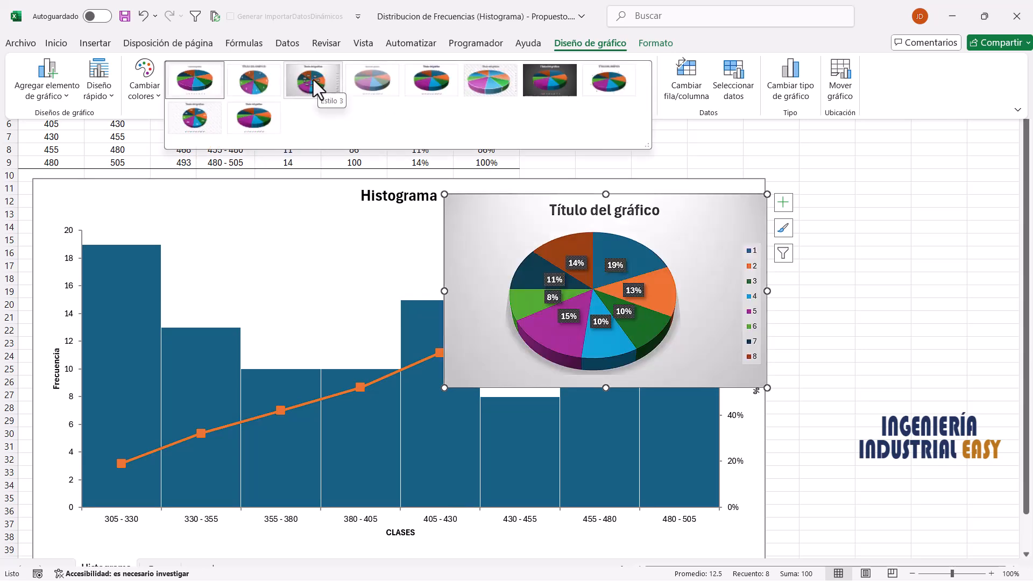
left_click(313, 79)
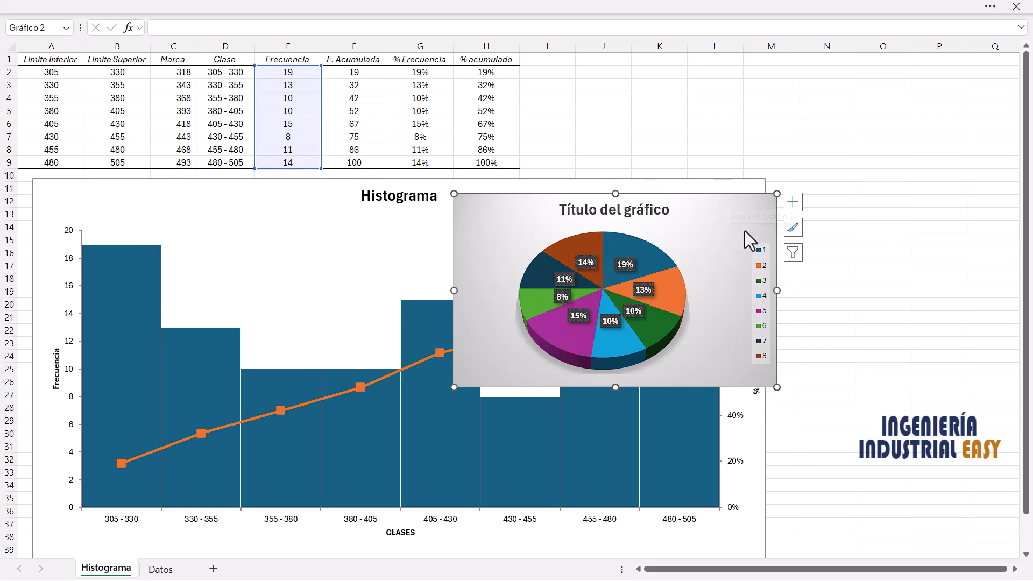
Set the pie chart's category labels to the Clase range D2:D9
left_click(767, 272)
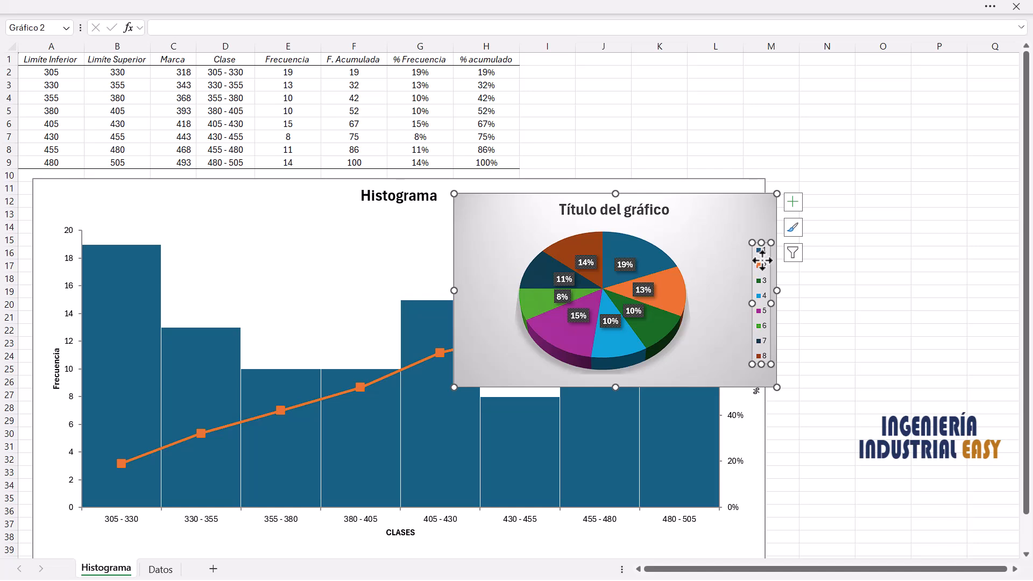
right_click(767, 272)
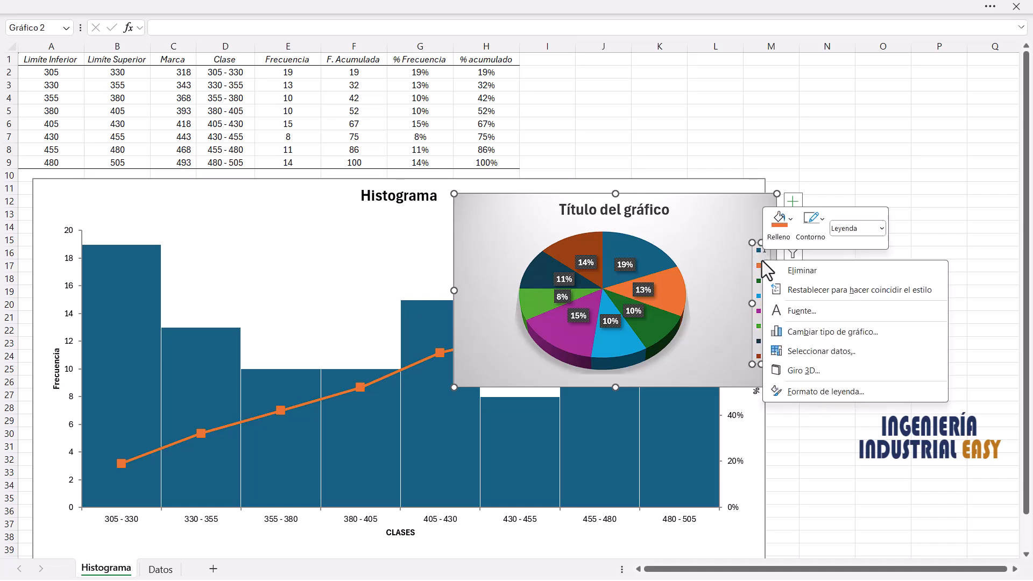
left_click(803, 355)
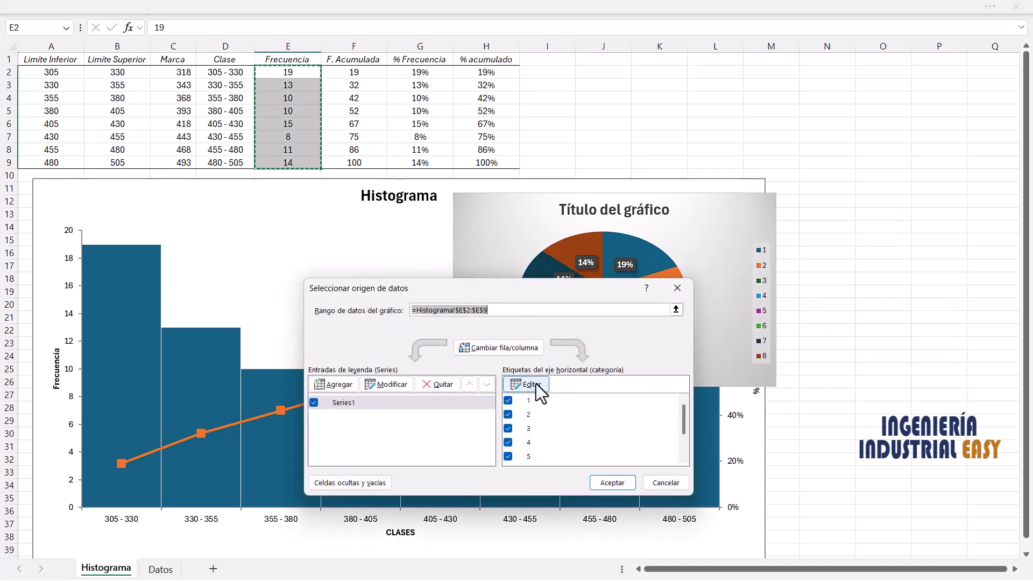
left_click(530, 384)
left_click_drag(225, 73, 238, 166)
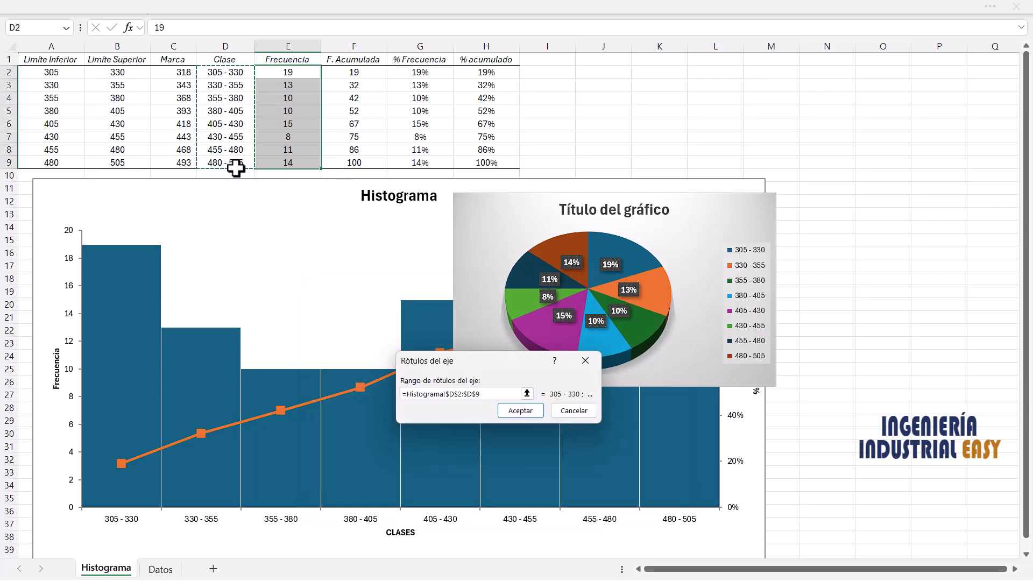
key("Return")
left_click(621, 477)
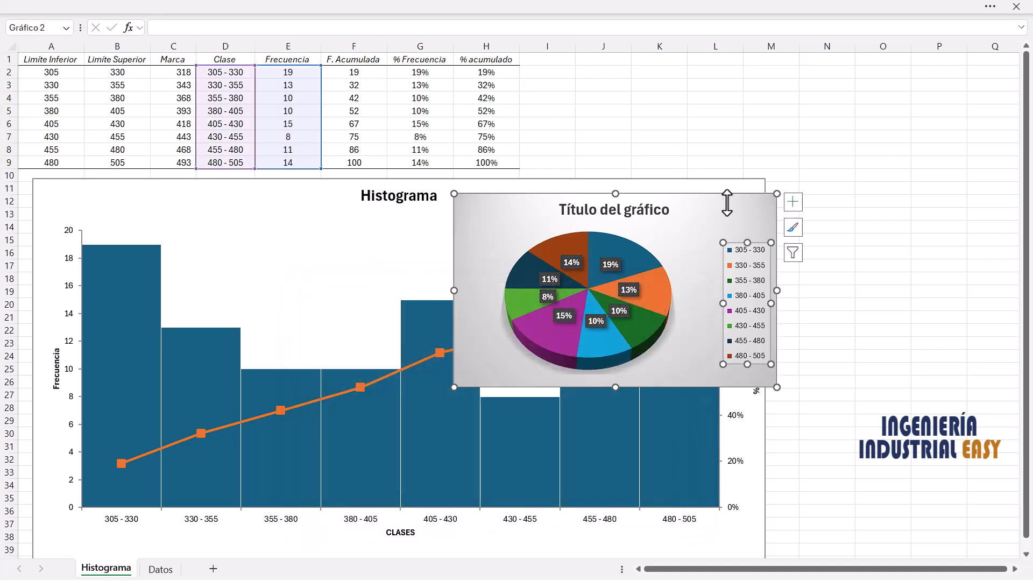
Position the pie chart beside the table and shrink the histogram, placing it below the table from about row 15
left_click_drag(728, 206, 765, 114)
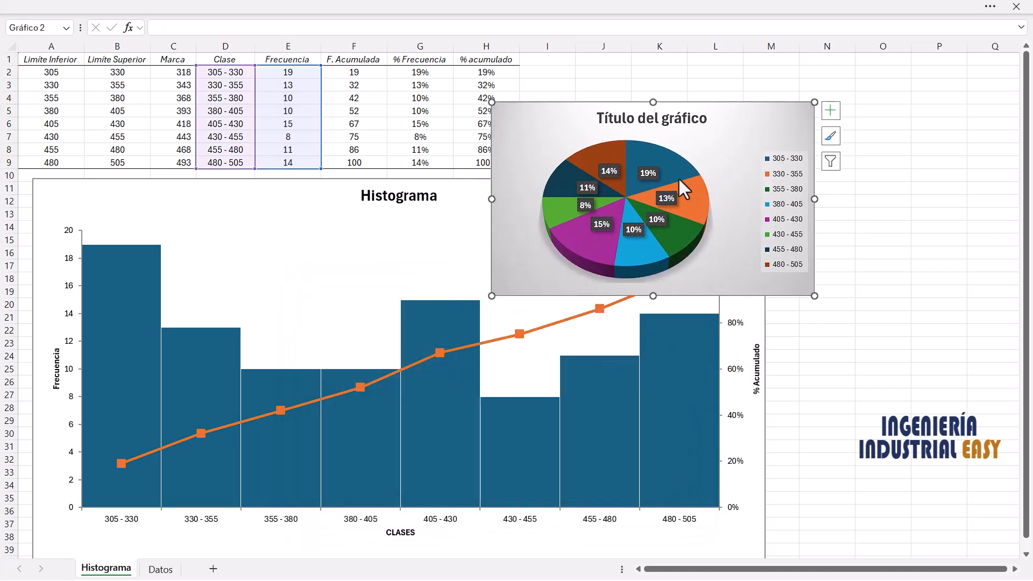
left_click_drag(744, 132, 876, 102)
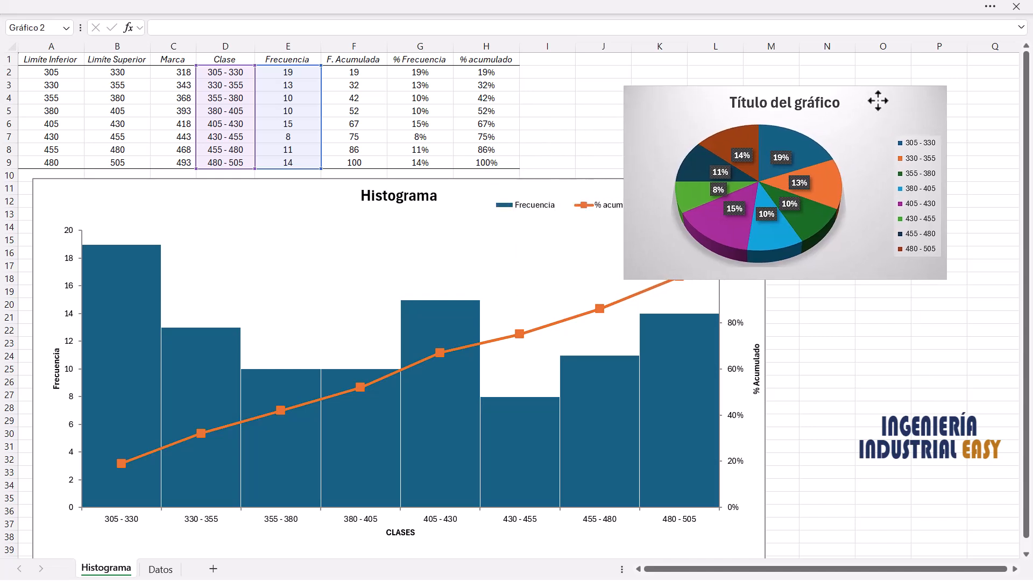
left_click_drag(95, 186, 125, 133)
left_click_drag(63, 124, 211, 203)
left_click_drag(393, 219, 208, 92)
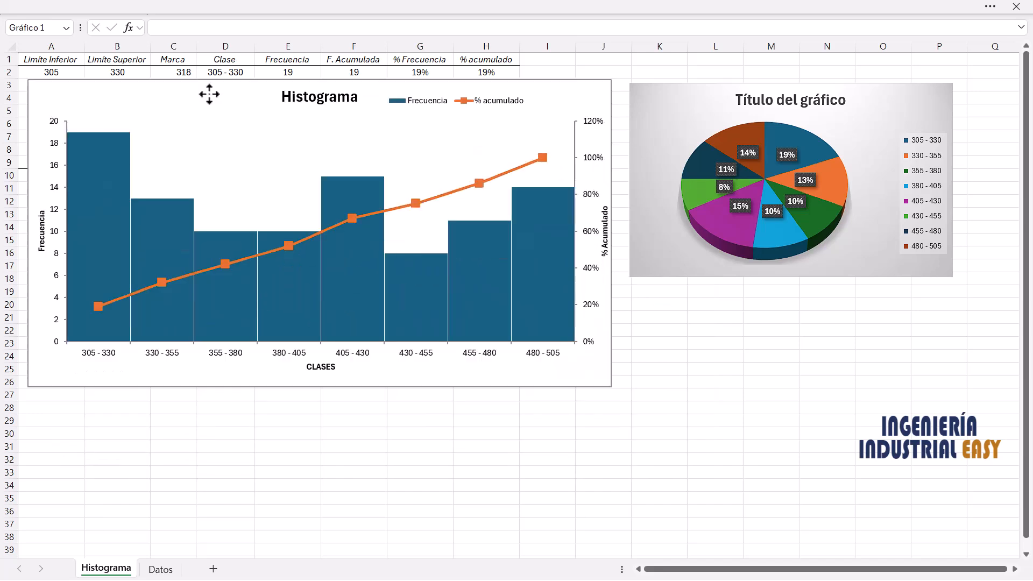
left_click_drag(687, 88, 681, 85)
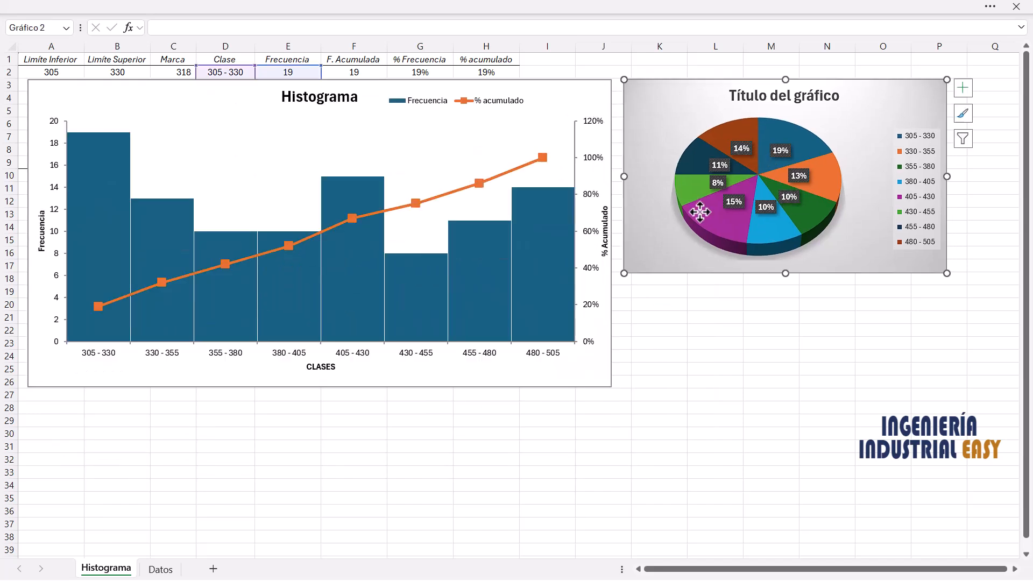
left_click_drag(550, 84, 547, 238)
Insert a 2D clustered column chart from the Frecuencia values in E2:E9 and place it below the pie chart
left_click_drag(299, 71, 295, 159)
left_click(391, 6)
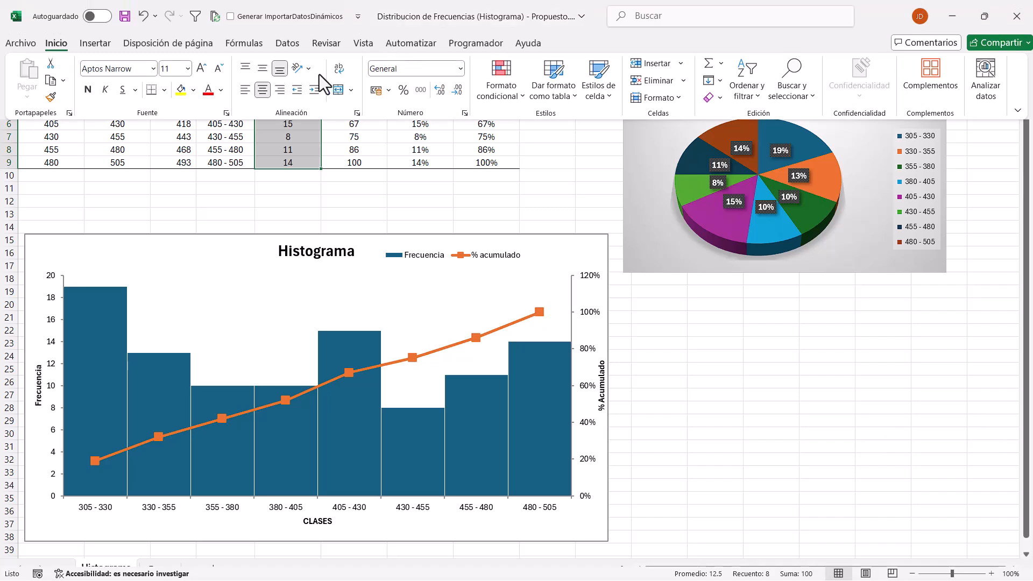
left_click(93, 46)
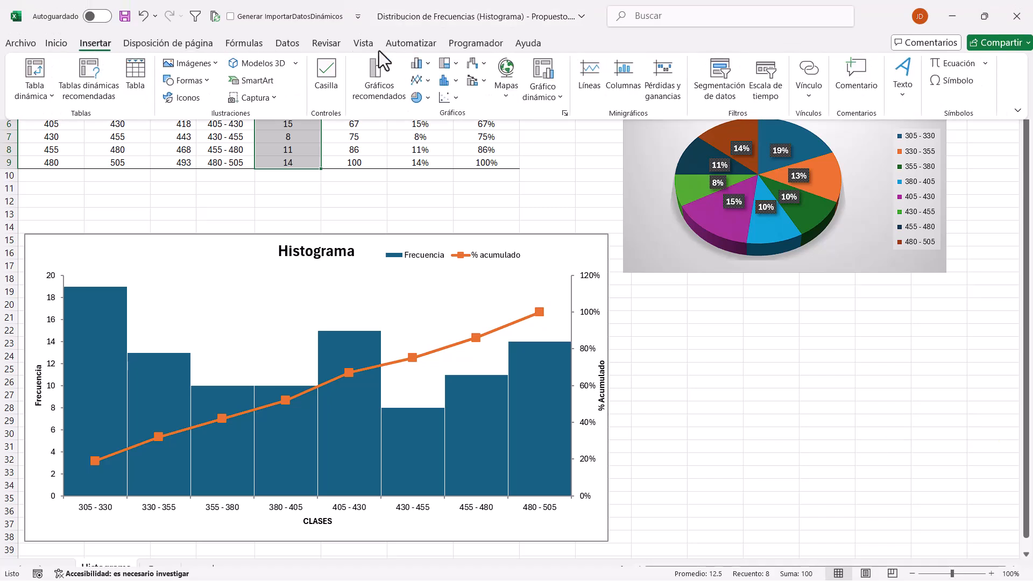
left_click(427, 64)
left_click(427, 107)
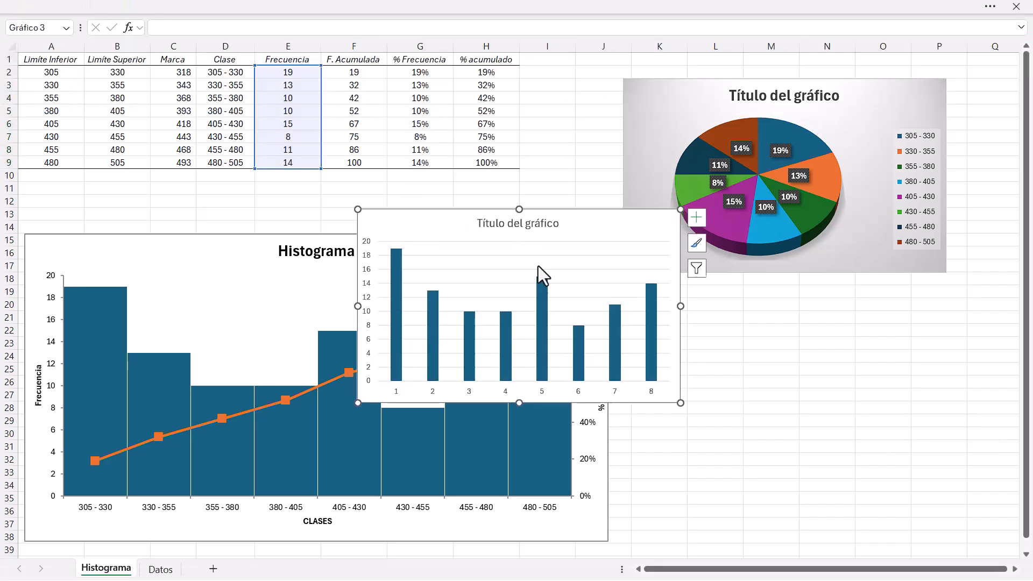
left_click_drag(589, 219, 864, 305)
Add axis titles to the new column chart and adjust its position beneath the pie chart
left_click(977, 299)
left_click(943, 303)
left_click(971, 309)
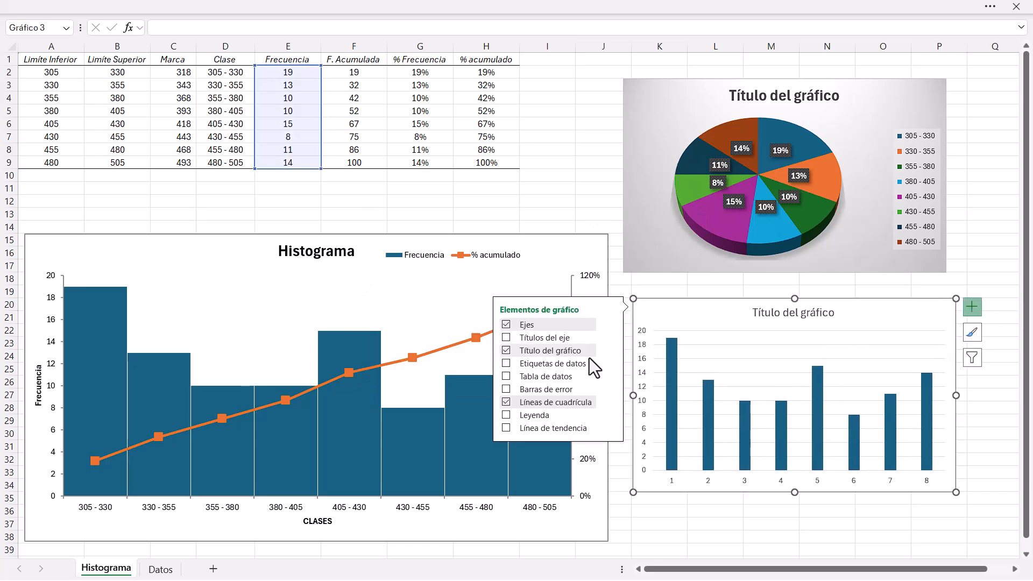
left_click(507, 338)
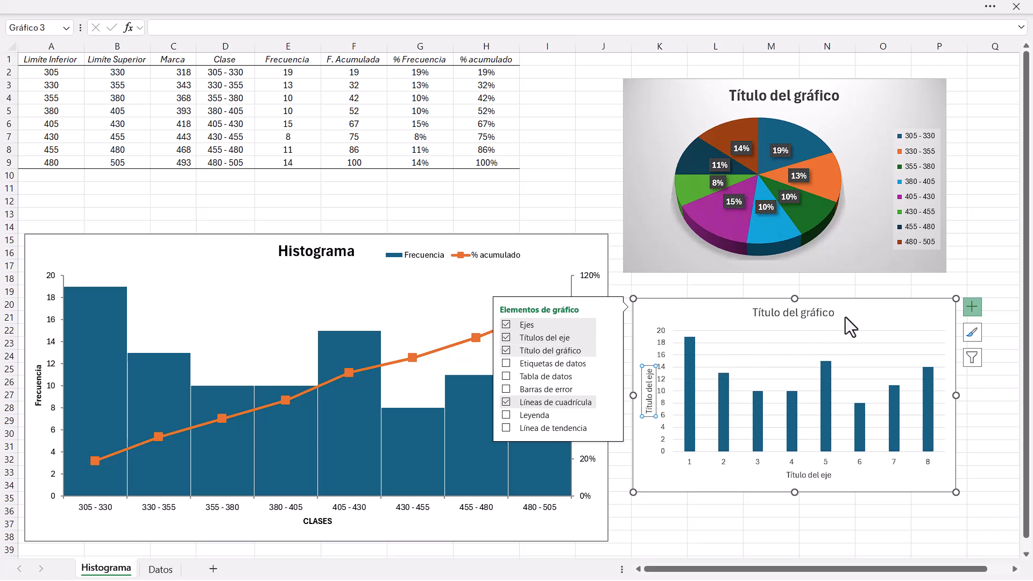
left_click(839, 281)
left_click_drag(720, 306, 738, 313)
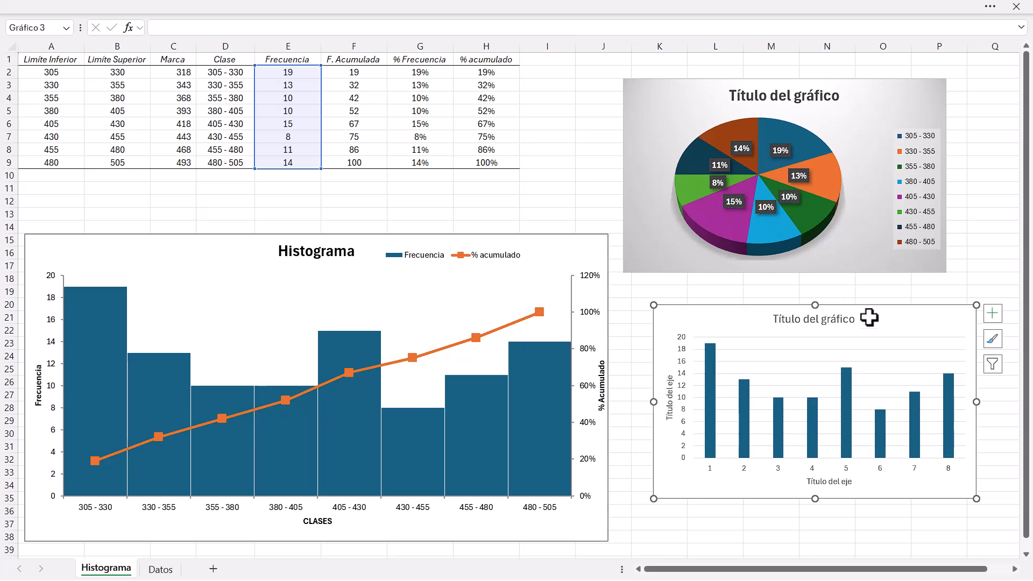
left_click_drag(879, 309, 860, 293)
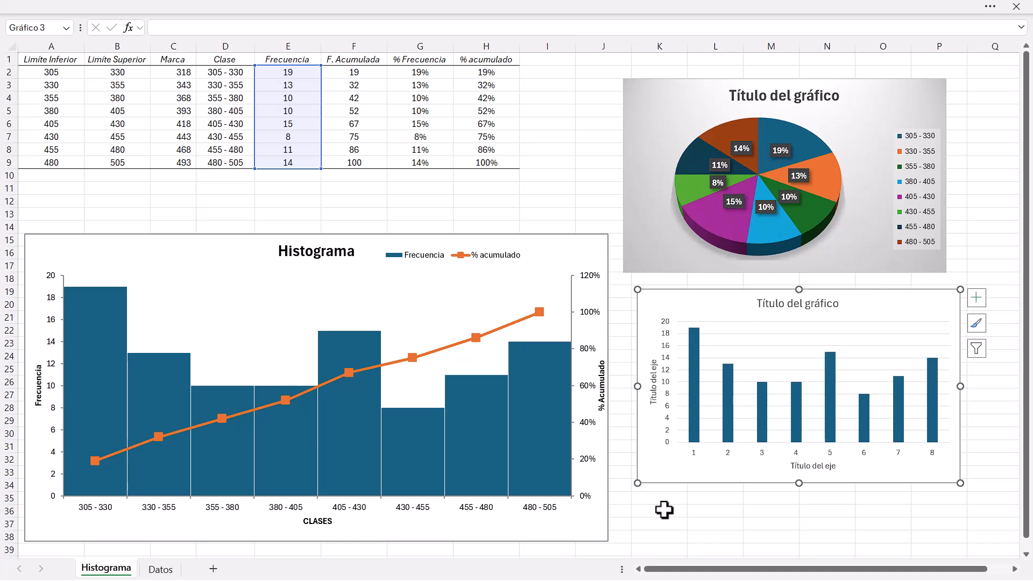